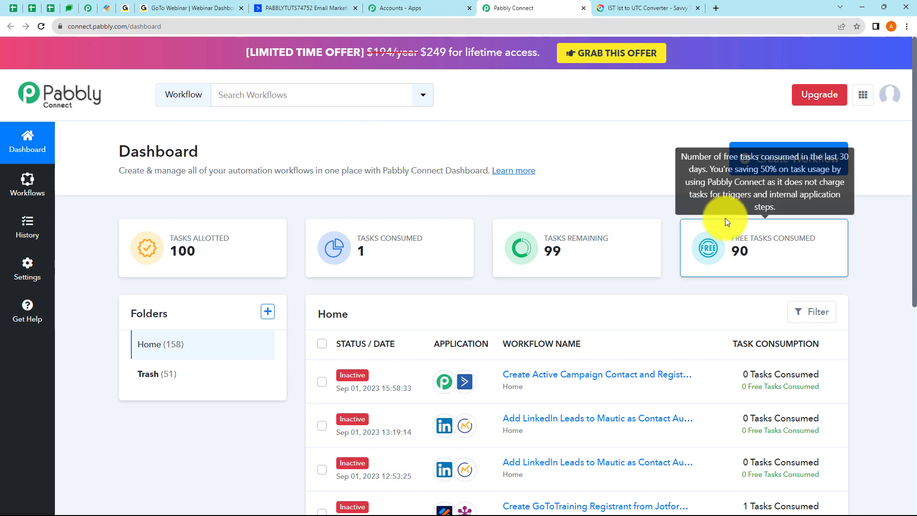
Step: Create a new workflow named "Webhook to Active Campaign and GoToWebinar"
{"action": "left_click", "coordinate": [777, 176]}
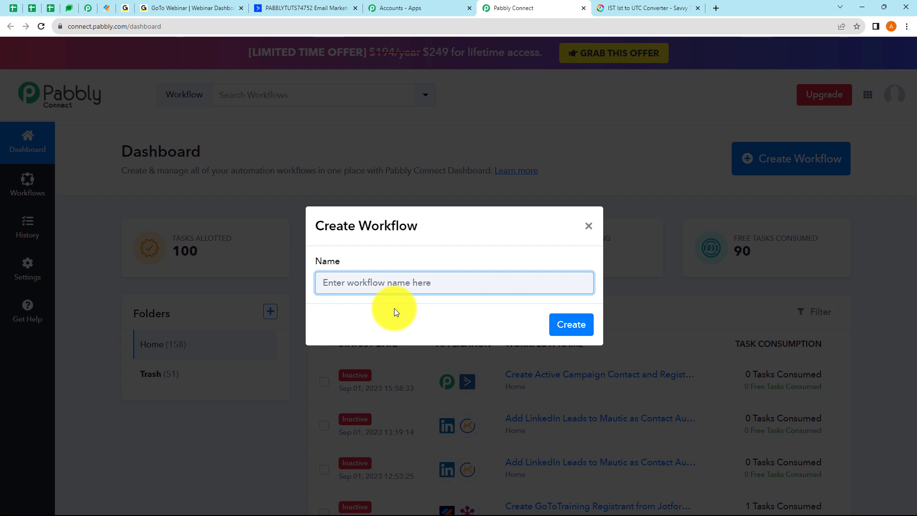
{"action": "type", "text": "Webhook to Active Campaign and GoToWebinar"}
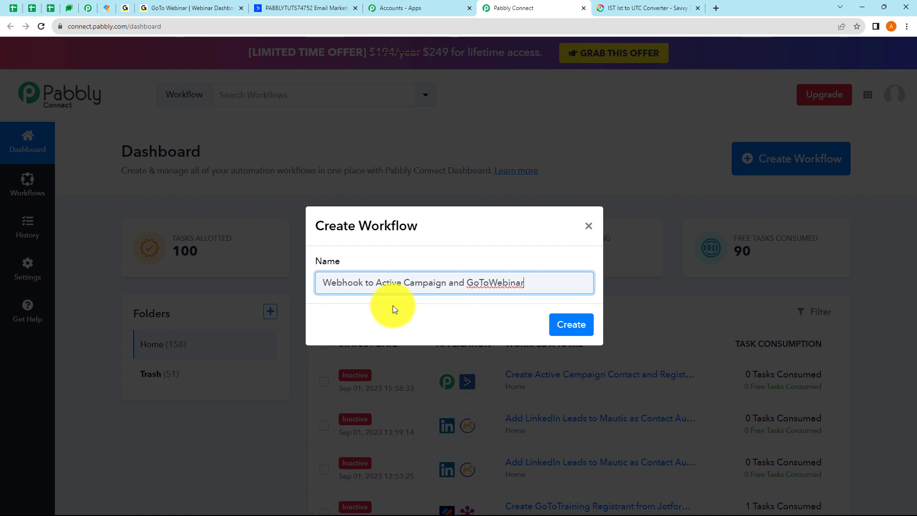
{"action": "left_click", "coordinate": [416, 309]}
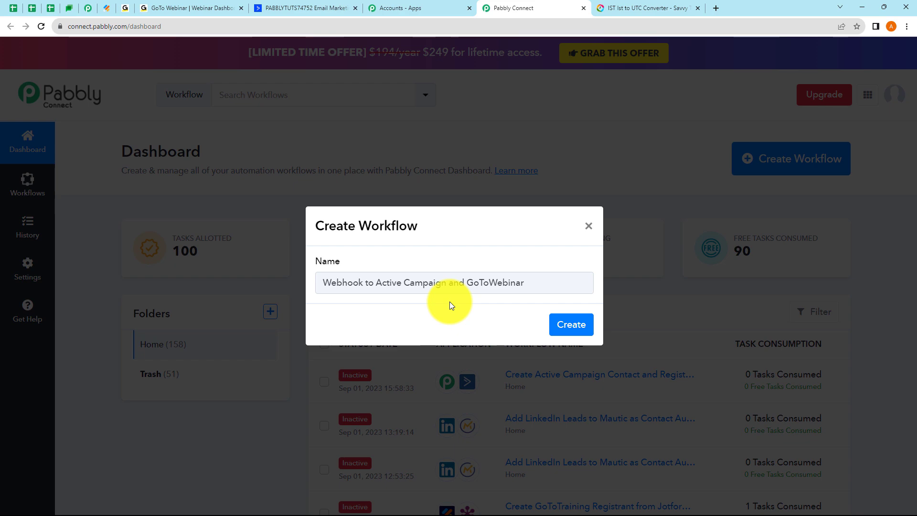
{"action": "left_click", "coordinate": [568, 325]}
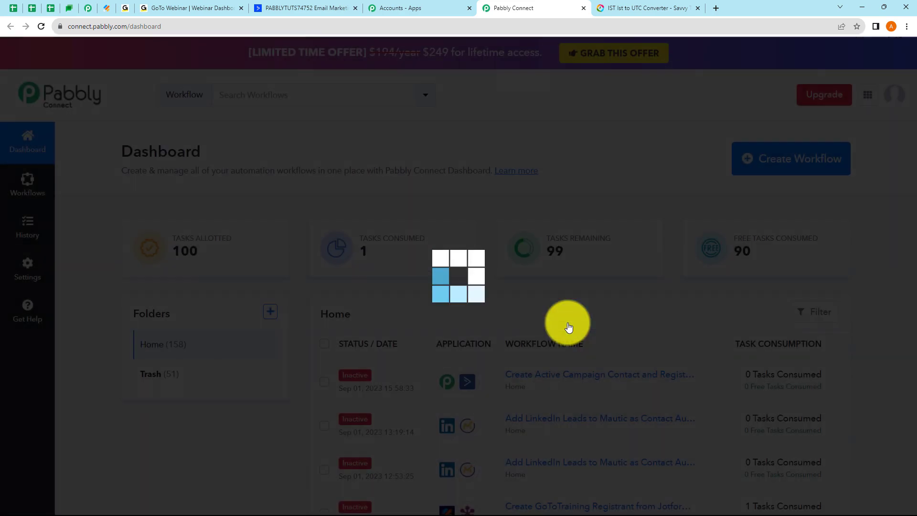
{"action": "left_click", "coordinate": [431, 226]}
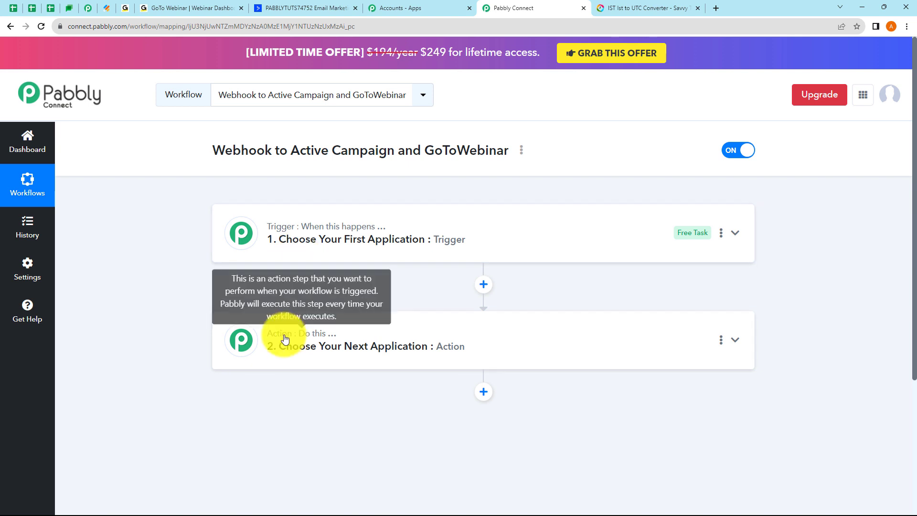
{"action": "left_click", "coordinate": [293, 227]}
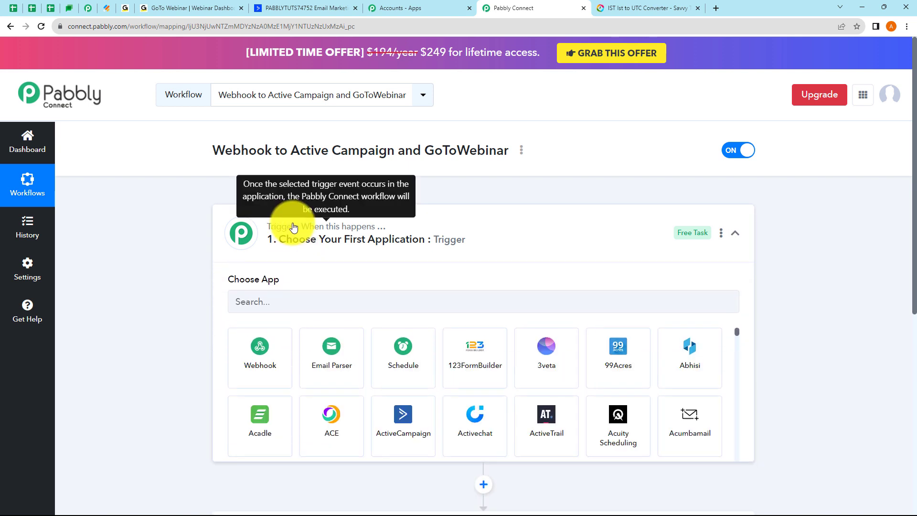
{"action": "left_click", "coordinate": [294, 226]}
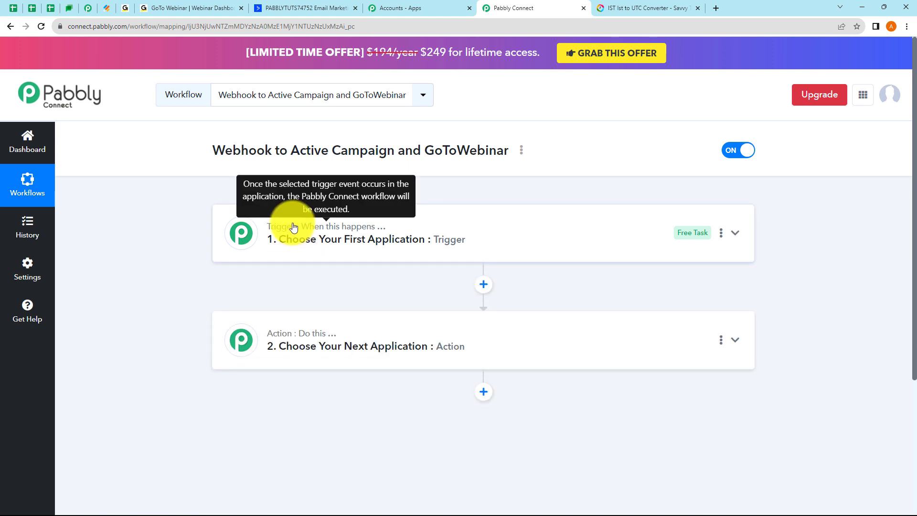
{"action": "left_click", "coordinate": [358, 333]}
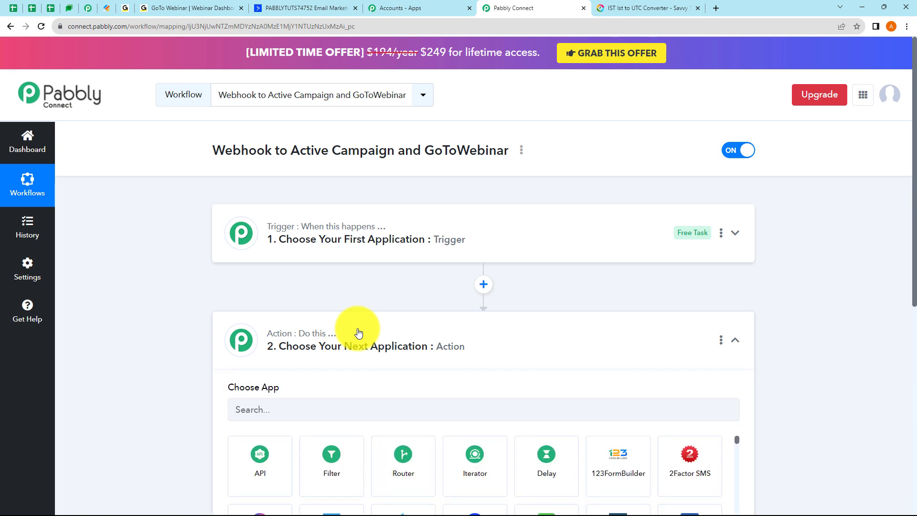
{"action": "left_click", "coordinate": [358, 333]}
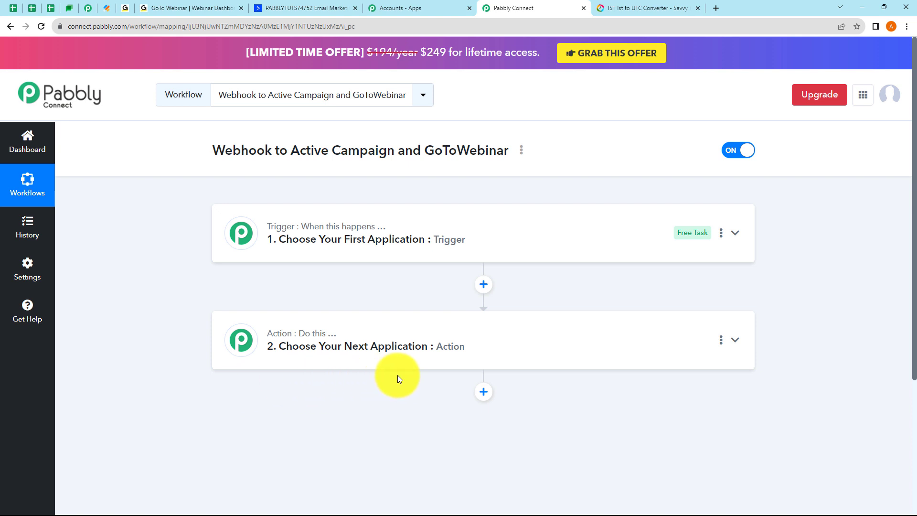
{"action": "left_click", "coordinate": [337, 255]}
{"action": "left_click", "coordinate": [338, 254]}
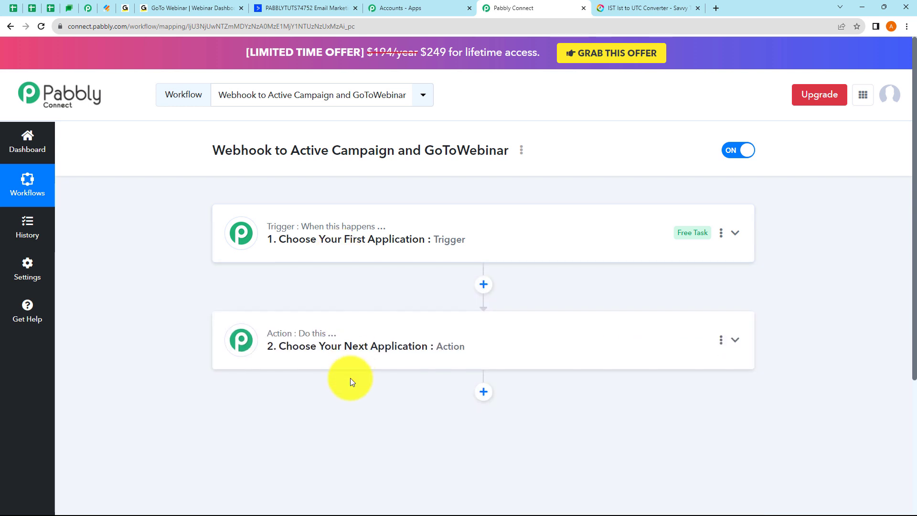
{"action": "left_click", "coordinate": [349, 368]}
{"action": "left_click", "coordinate": [348, 372]}
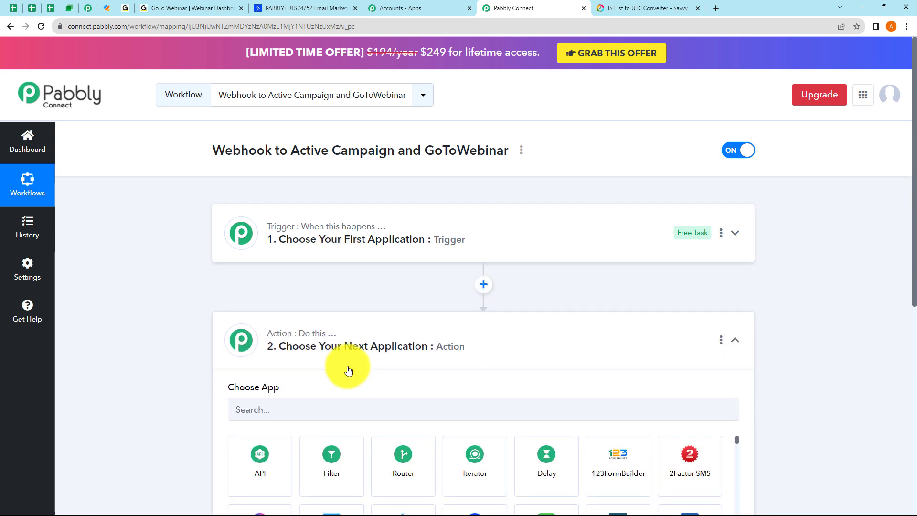
Step: Set Webhook by Pabbly as the trigger application of the workflow
{"action": "left_click", "coordinate": [309, 256]}
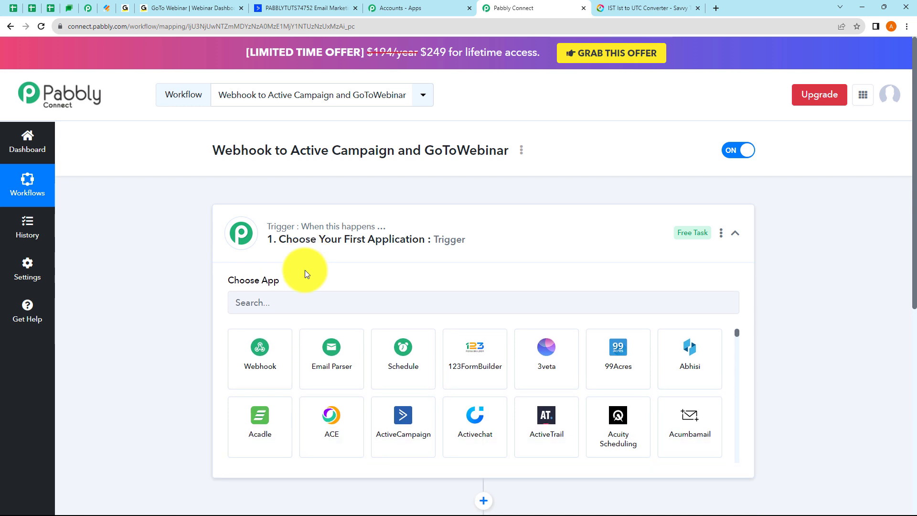
{"action": "left_click", "coordinate": [274, 352]}
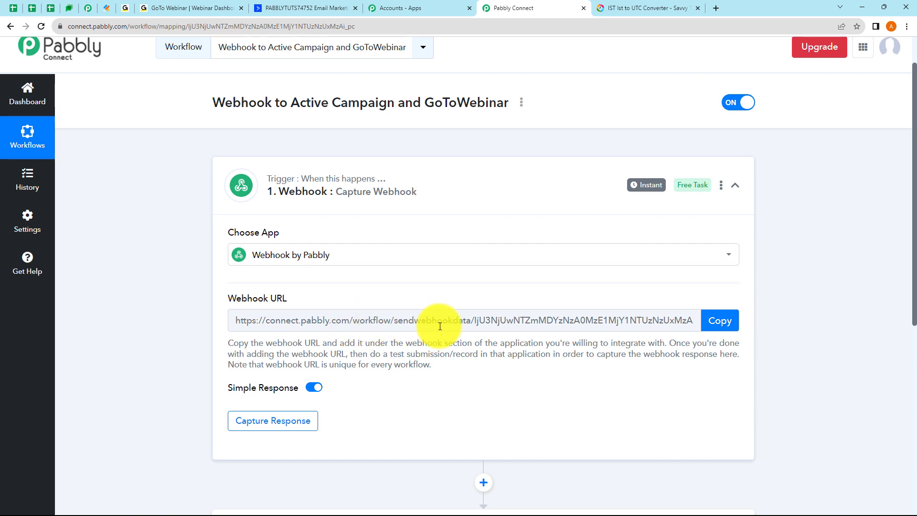
Step: Close the browser tab with the Pabbly accounts apps page, keeping the workflow open
{"action": "left_click", "coordinate": [105, 8]}
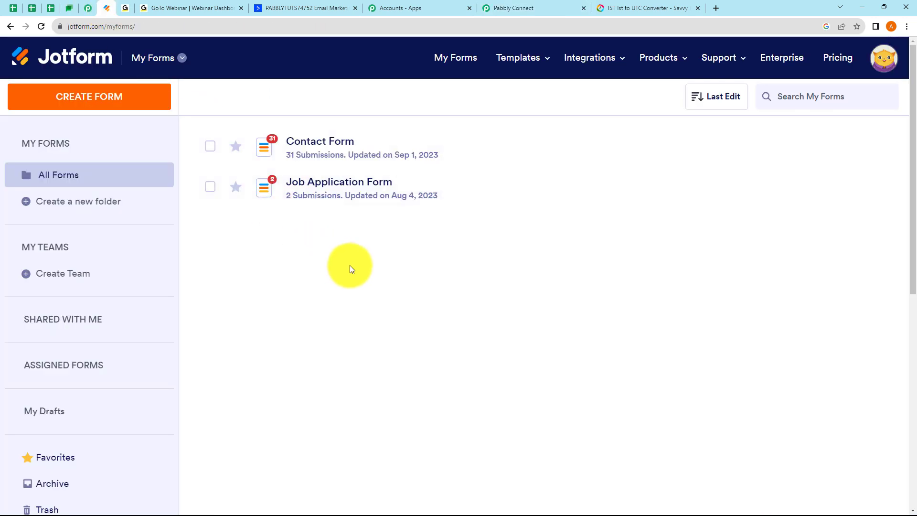
{"action": "left_click", "coordinate": [499, 9]}
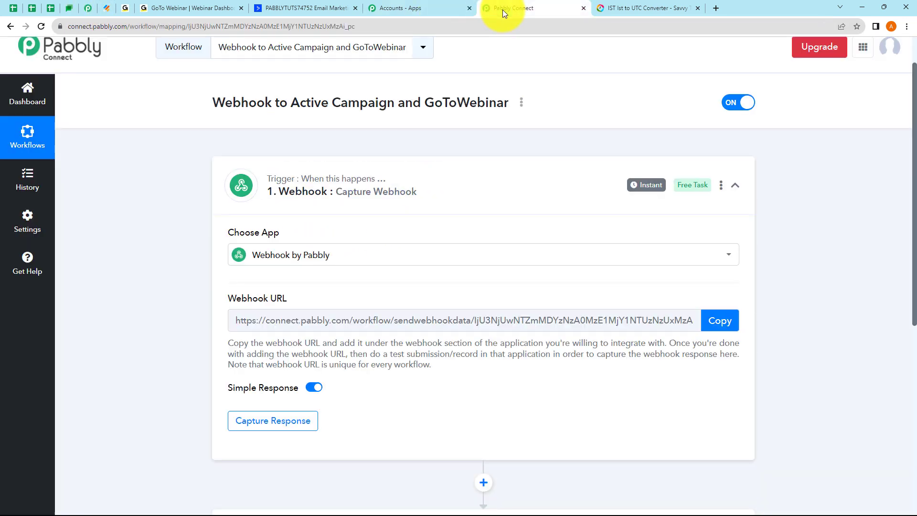
{"action": "left_click", "coordinate": [470, 8]}
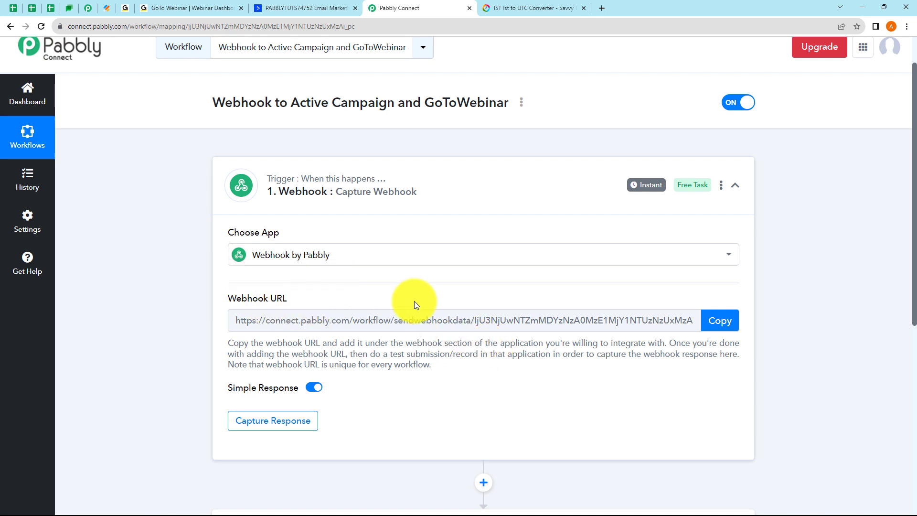
Step: Copy the trigger's webhook URL and review the instructions for capturing a test response
{"action": "left_click", "coordinate": [718, 321]}
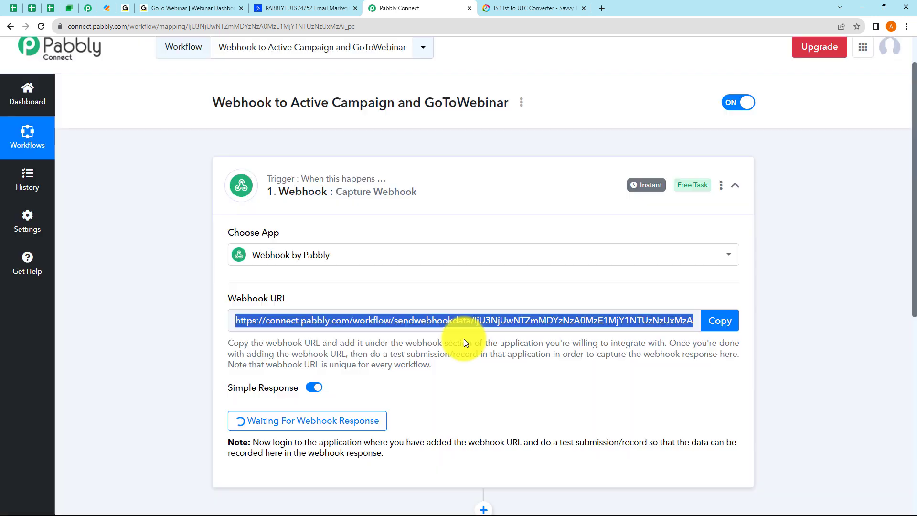
{"action": "scroll", "coordinate": [463, 342], "scroll_direction": "down", "scroll_amount": 1}
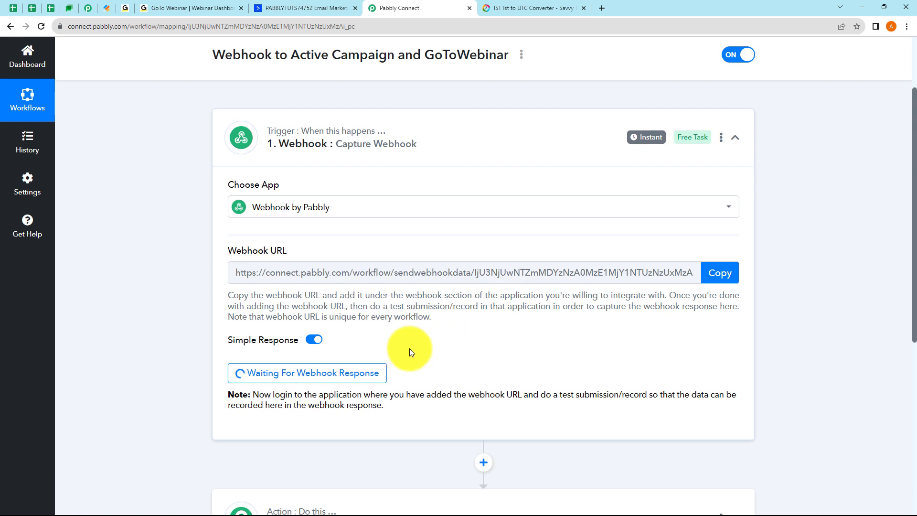
{"action": "scroll", "coordinate": [413, 351], "scroll_direction": "down", "scroll_amount": 3}
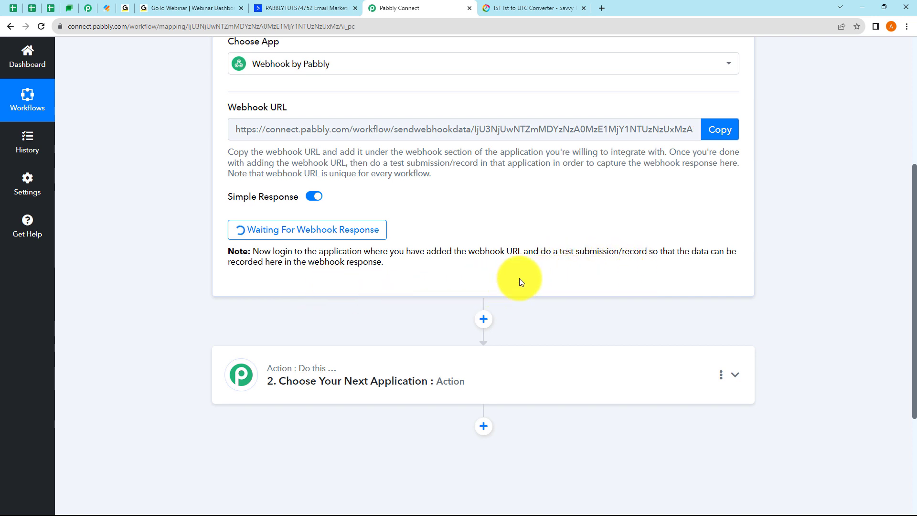
{"action": "scroll", "coordinate": [520, 279], "scroll_direction": "up", "scroll_amount": 2}
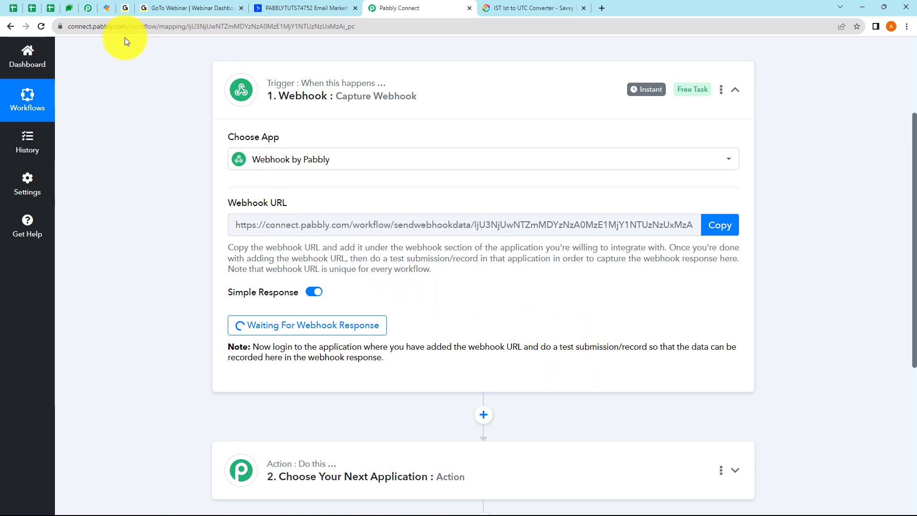
Step: Switch to Jotform and open the WebHooks integration in the settings of the Contact Form
{"action": "left_click", "coordinate": [108, 12]}
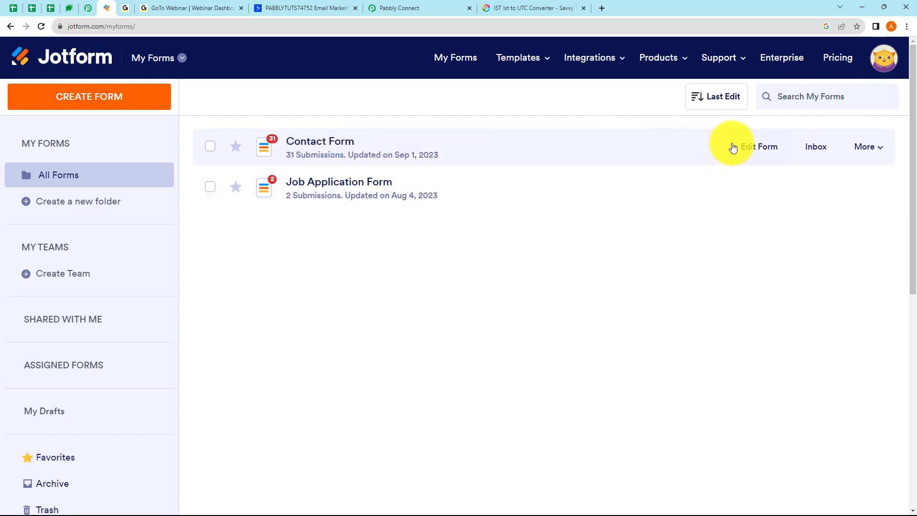
{"action": "left_click", "coordinate": [758, 150]}
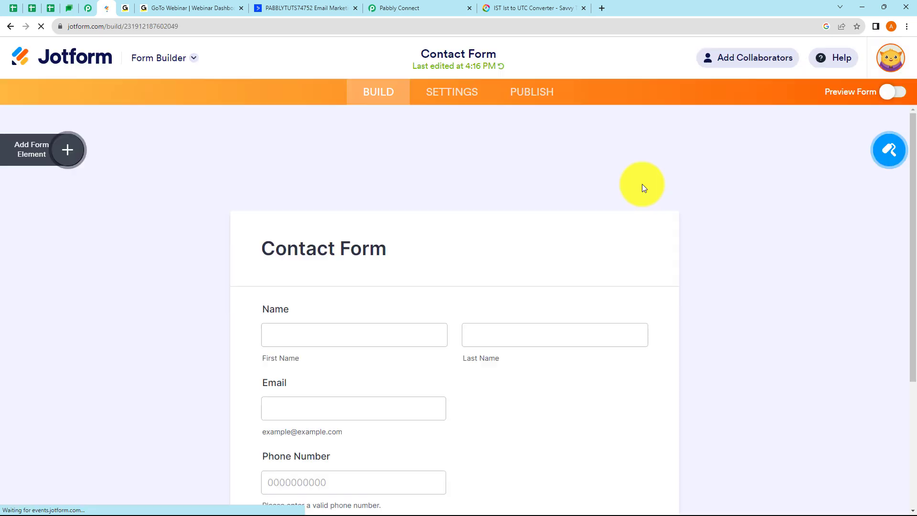
{"action": "left_click", "coordinate": [447, 98]}
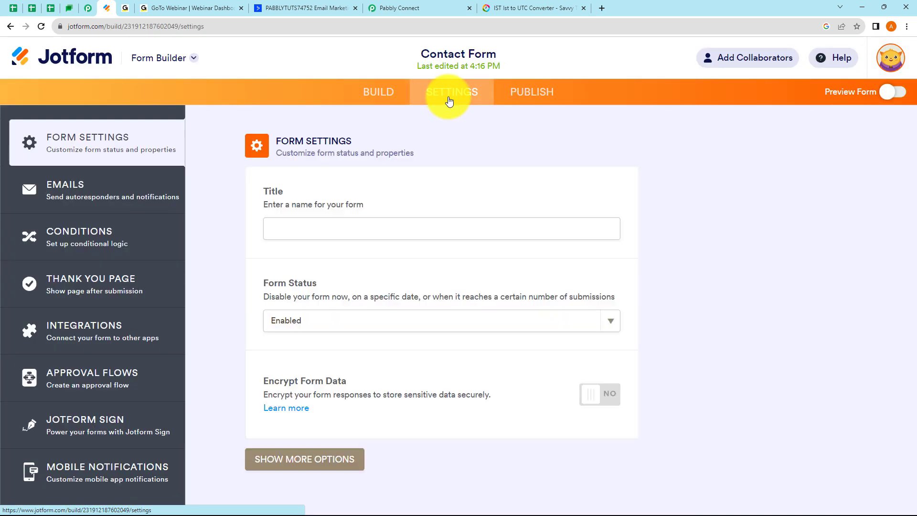
{"action": "left_click", "coordinate": [94, 334]}
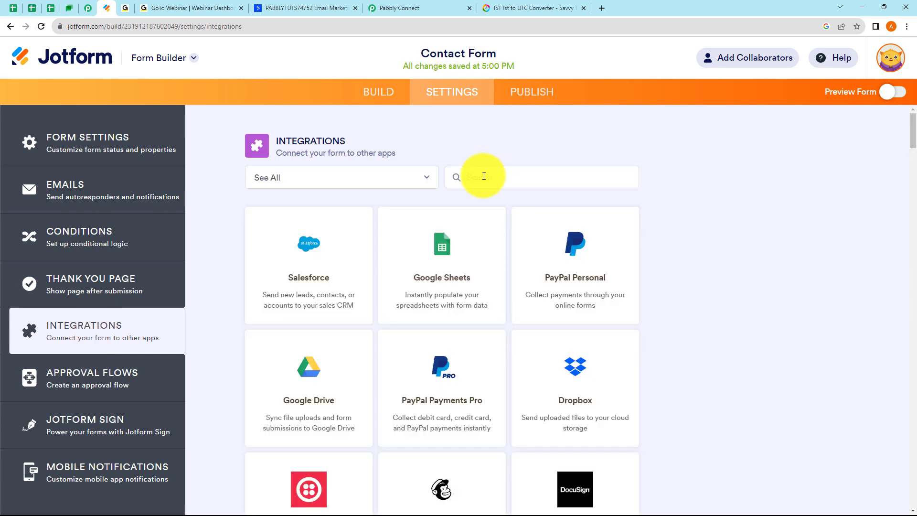
{"action": "type", "text": "we"}
{"action": "left_click", "coordinate": [435, 239]}
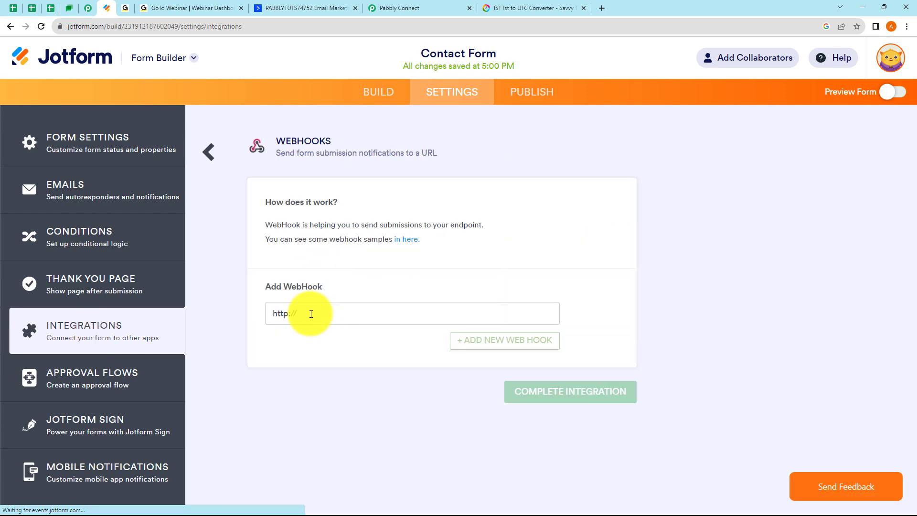
Step: Replace the default webhook address with the webhook URL copied from the Pabbly Connect trigger and complete the integration
{"action": "left_click_drag", "start_coordinate": [307, 314], "coordinate": [271, 315]}
{"action": "key", "text": "BackSpace"}
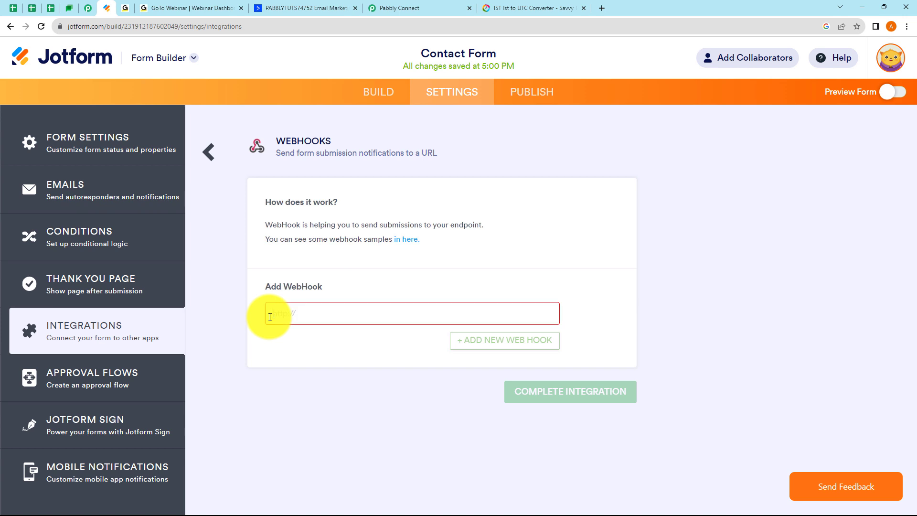
{"action": "left_click", "coordinate": [438, 4]}
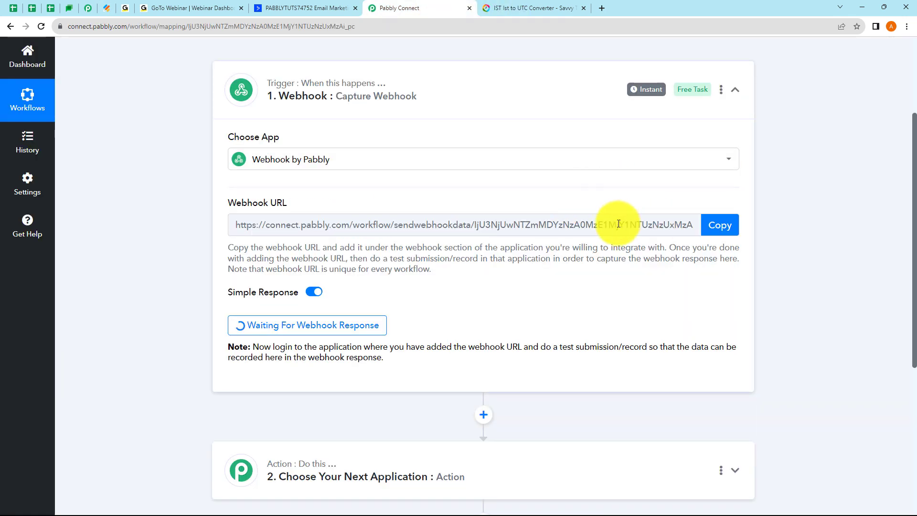
{"action": "left_click", "coordinate": [720, 234]}
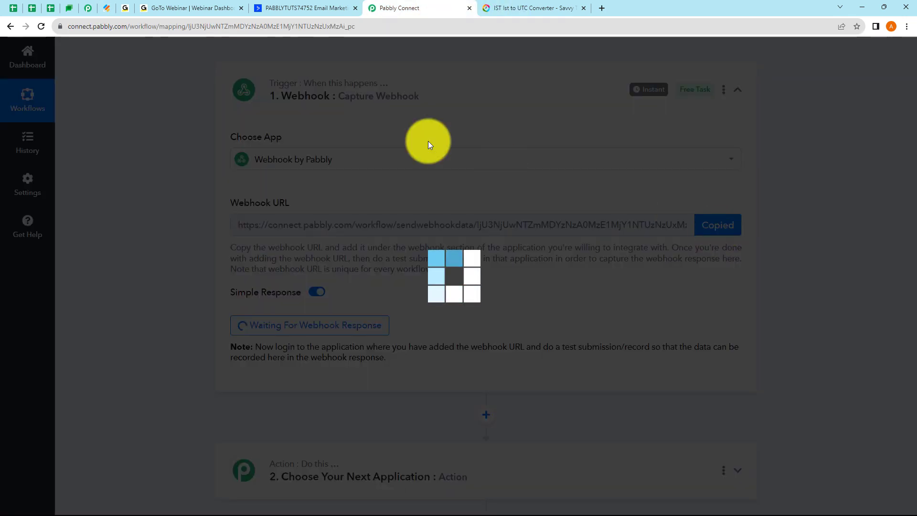
{"action": "left_click", "coordinate": [107, 9]}
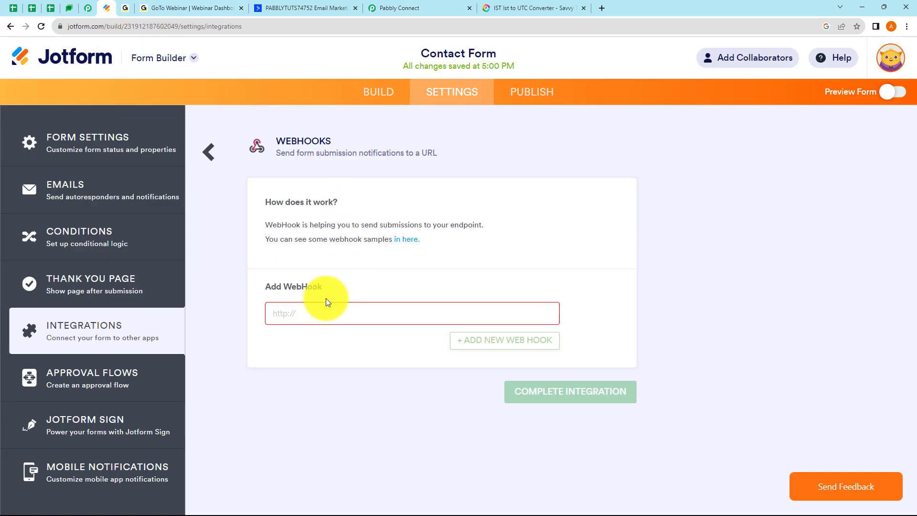
{"action": "right_click", "coordinate": [307, 313]}
{"action": "left_click", "coordinate": [348, 382]}
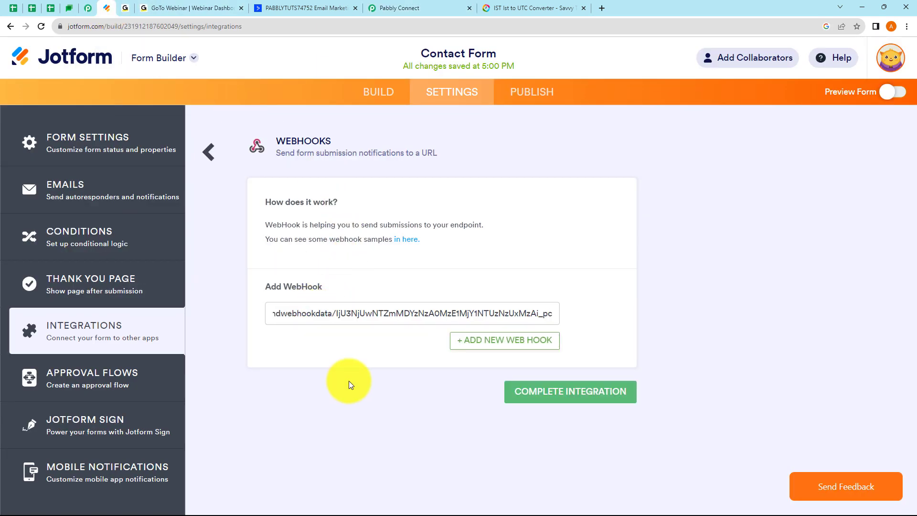
{"action": "left_click", "coordinate": [569, 397]}
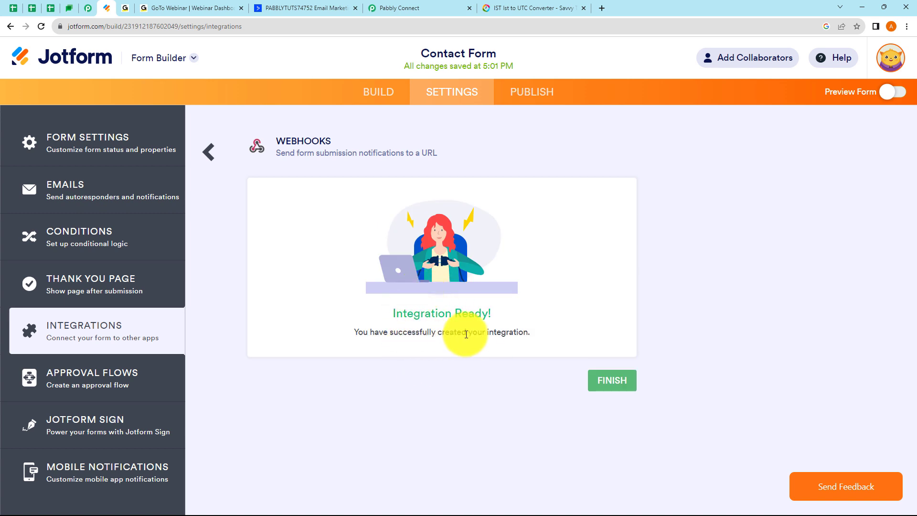
{"action": "left_click_drag", "start_coordinate": [359, 334], "coordinate": [513, 345]}
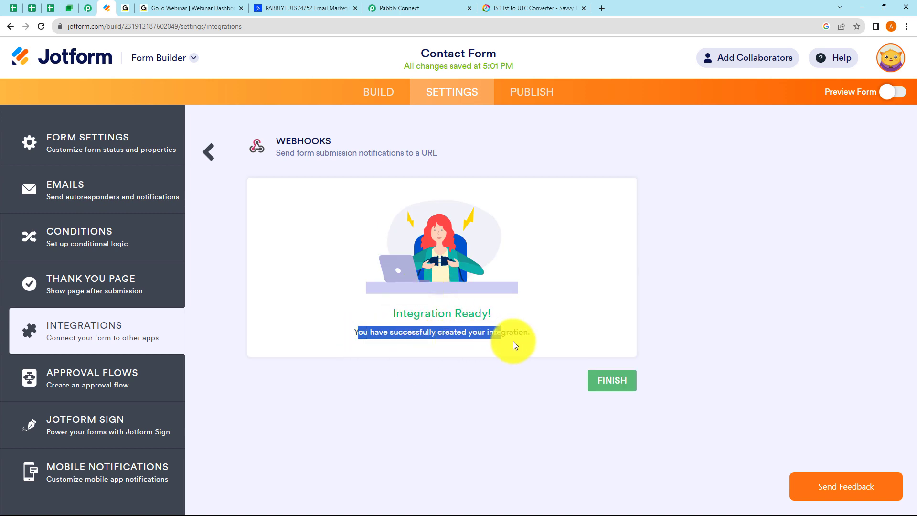
{"action": "left_click", "coordinate": [520, 349]}
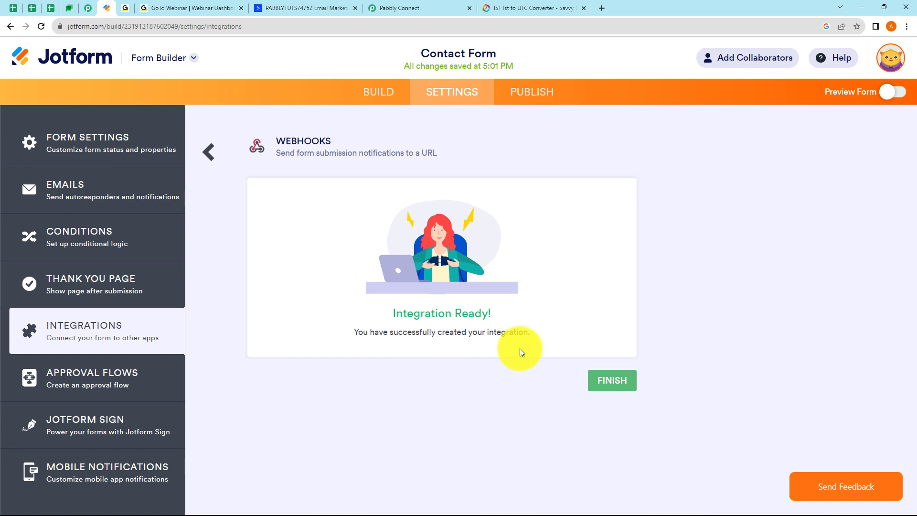
Step: Switch back to the Pabbly Connect workflow and check the webhook trigger's response capture
{"action": "left_click", "coordinate": [403, 9]}
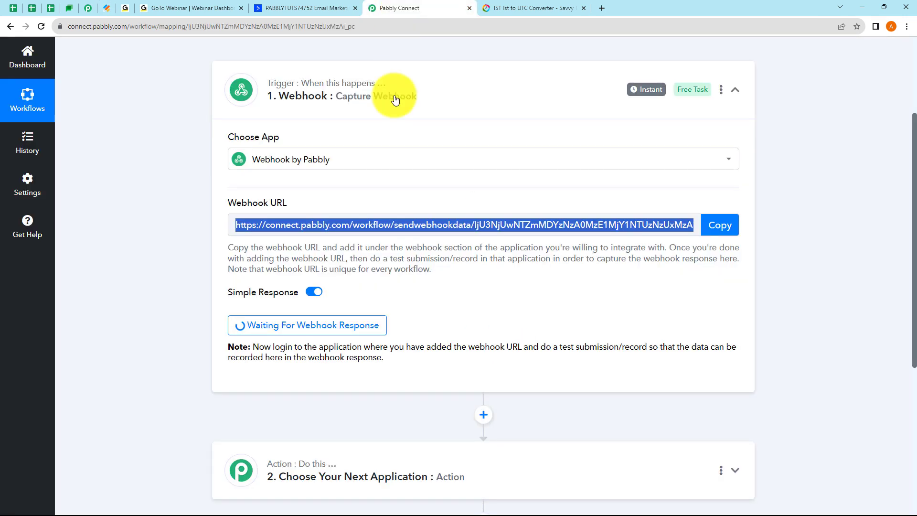
{"action": "left_click", "coordinate": [492, 317]}
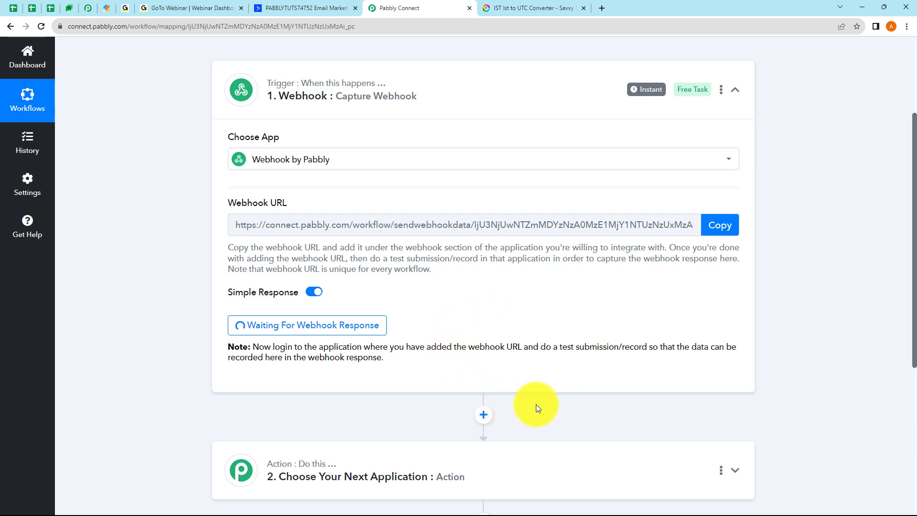
Step: Switch to Jotform and open the published Contact Form from its direct link in a new tab
{"action": "left_click", "coordinate": [106, 8]}
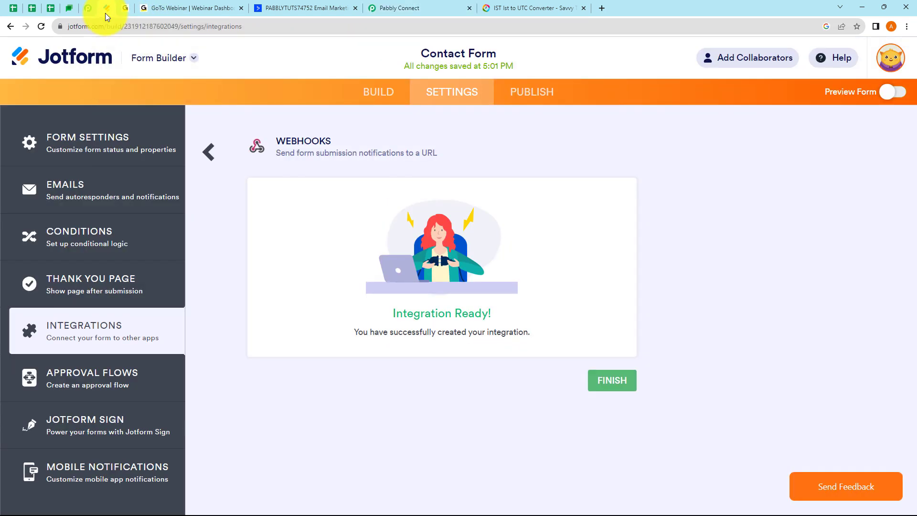
{"action": "left_click", "coordinate": [533, 91]}
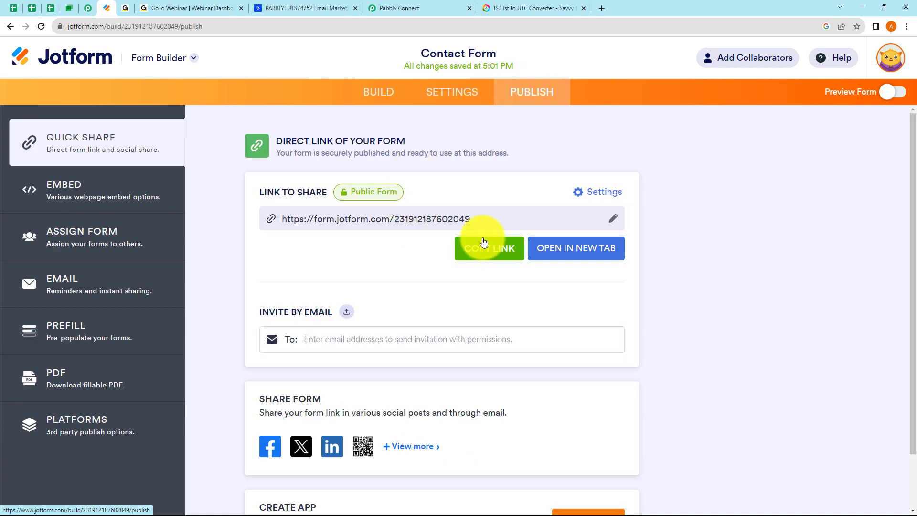
{"action": "left_click", "coordinate": [566, 252]}
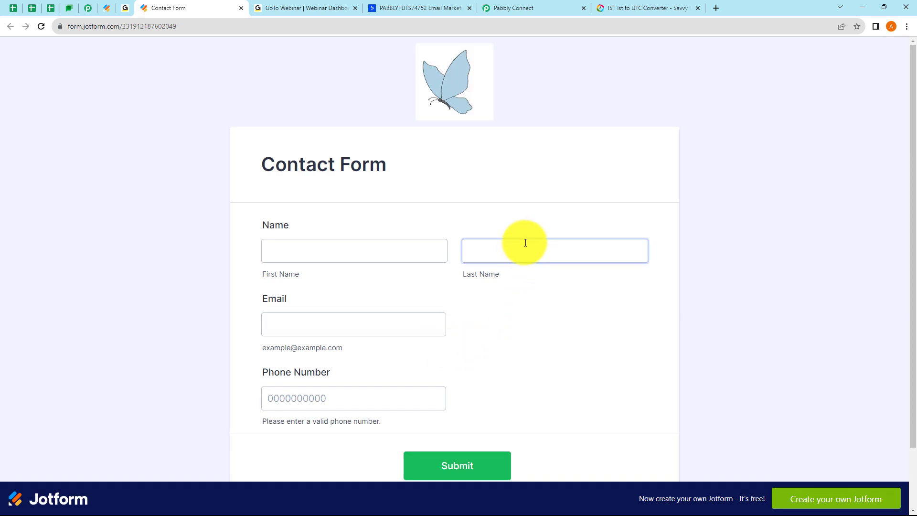
Step: Fill in the Contact Form with a test contact's first name, last name, email and phone number, and submit it
{"action": "left_click", "coordinate": [323, 253]}
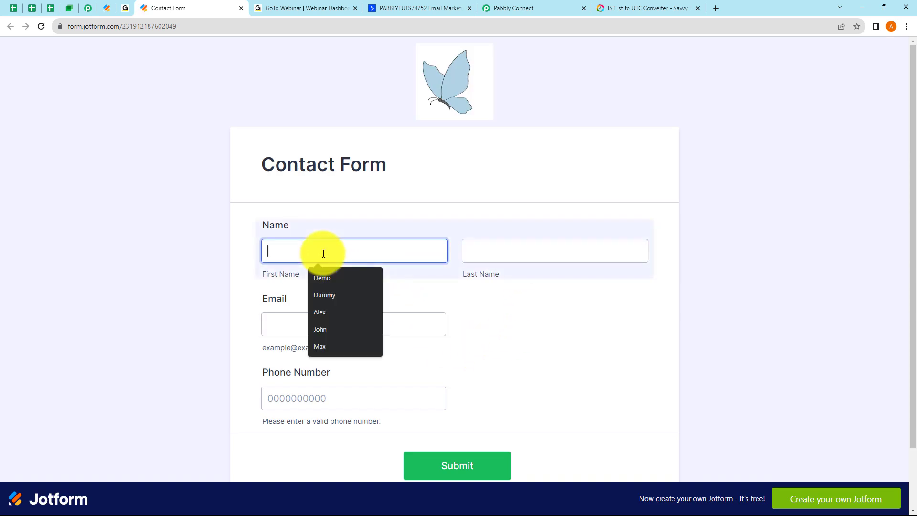
{"action": "left_click", "coordinate": [331, 309]}
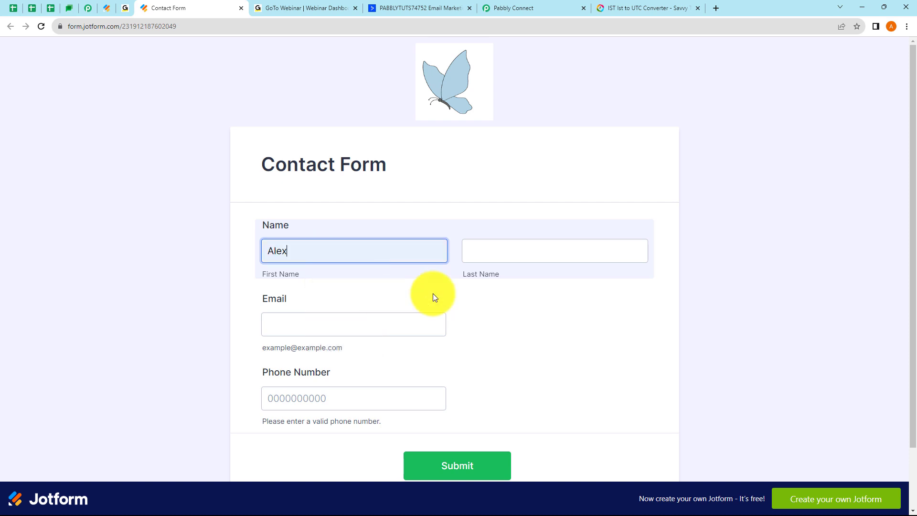
{"action": "left_click", "coordinate": [489, 257]}
{"action": "left_click", "coordinate": [520, 293]}
{"action": "left_click", "coordinate": [348, 322]}
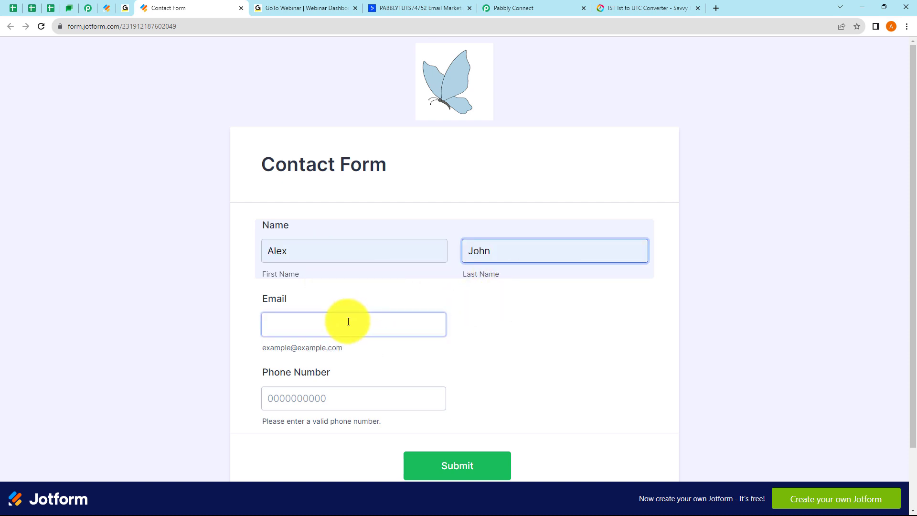
{"action": "left_click", "coordinate": [350, 383]}
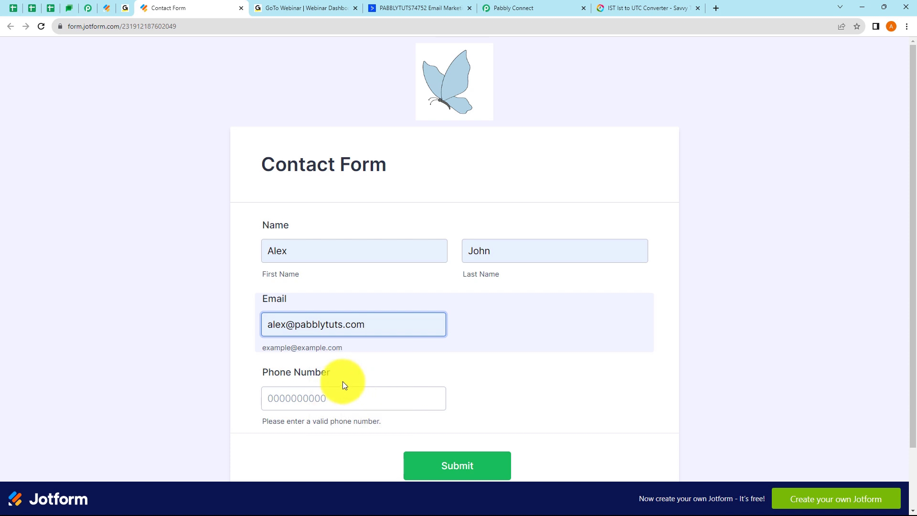
{"action": "left_click", "coordinate": [317, 395]}
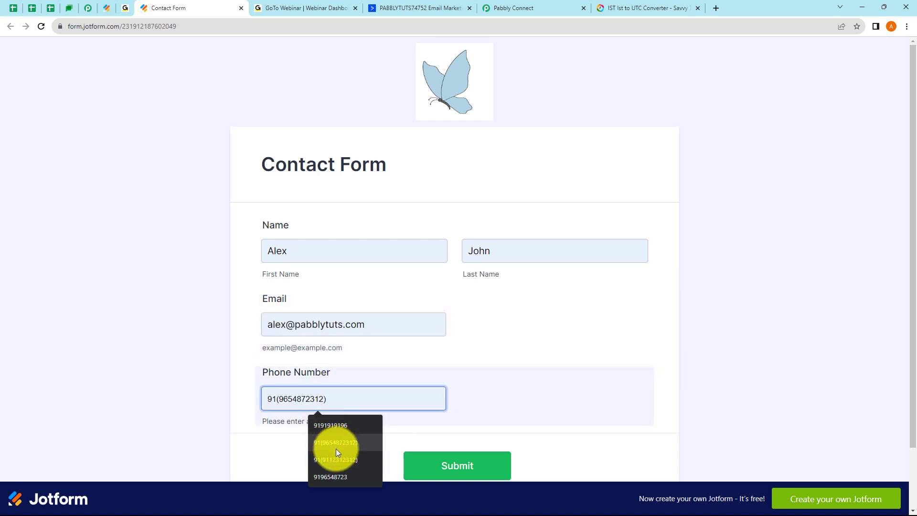
{"action": "left_click", "coordinate": [340, 425]}
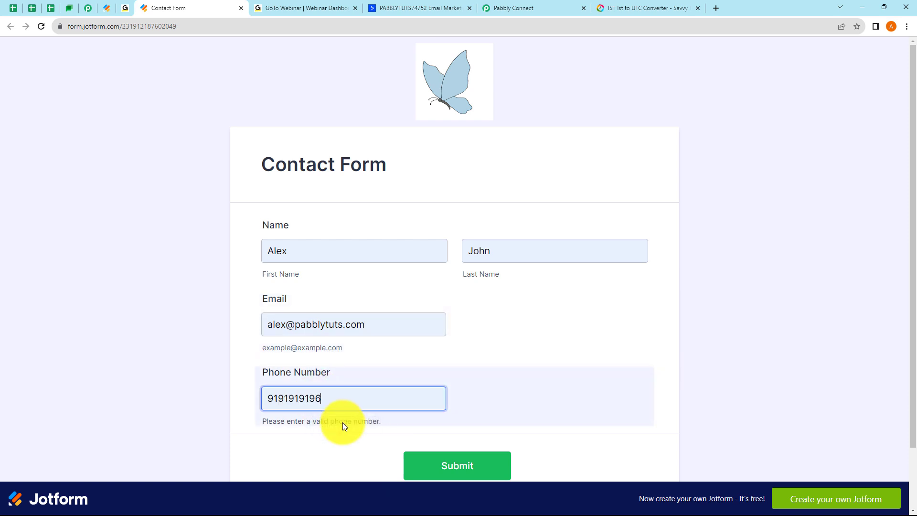
{"action": "left_click", "coordinate": [448, 464]}
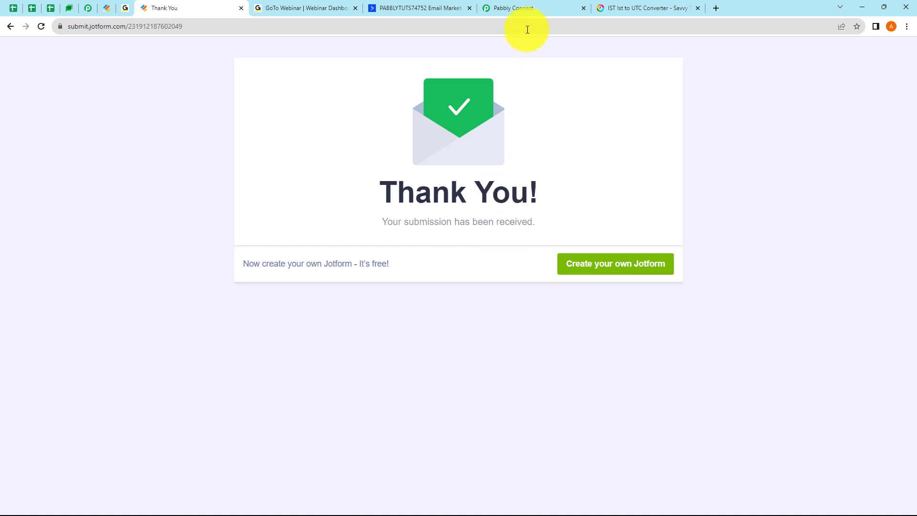
Step: Switch to the Pabbly Connect workflow, examine the form title and contact fields in the captured webhook response, and collapse the trigger
{"action": "left_click", "coordinate": [526, 14]}
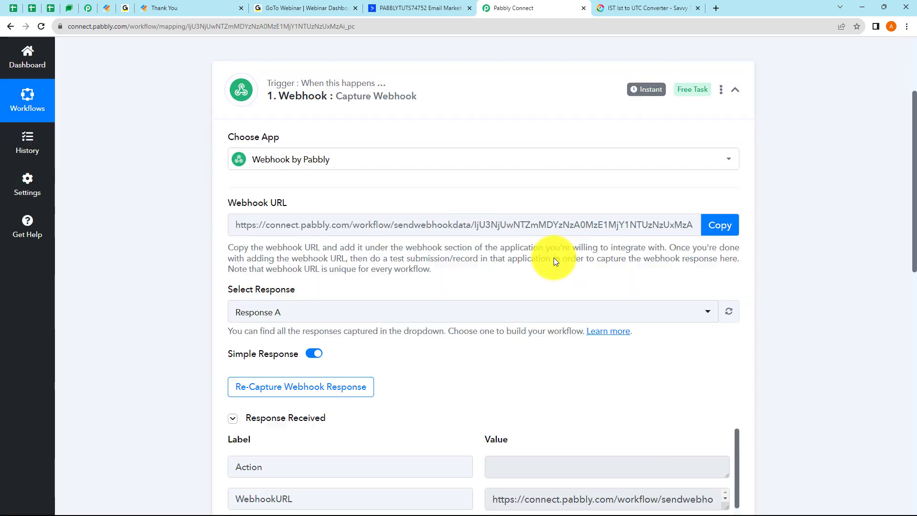
{"action": "scroll", "coordinate": [554, 258], "scroll_direction": "down", "scroll_amount": 3}
{"action": "scroll", "coordinate": [543, 236], "scroll_direction": "down", "scroll_amount": 3}
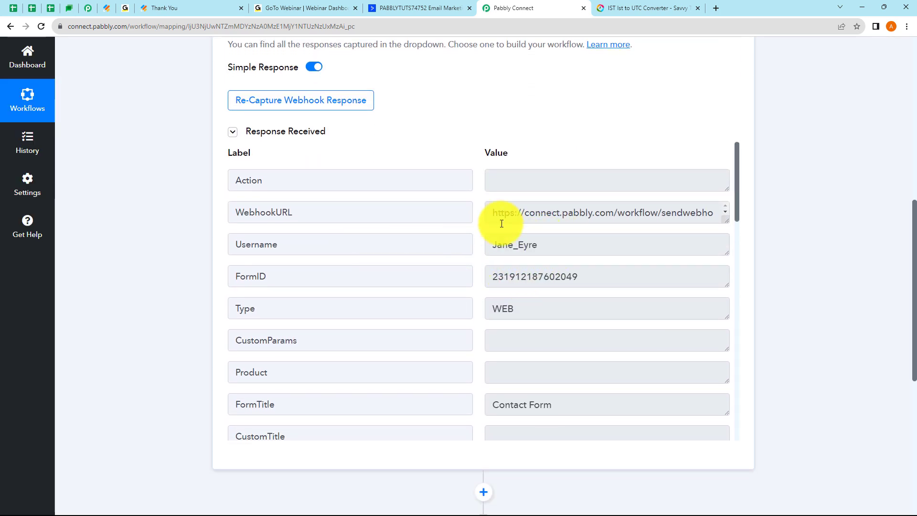
{"action": "scroll", "coordinate": [455, 246], "scroll_direction": "down", "scroll_amount": 1}
{"action": "left_click_drag", "start_coordinate": [585, 229], "coordinate": [498, 238]}
{"action": "scroll", "coordinate": [543, 276], "scroll_direction": "down", "scroll_amount": 2}
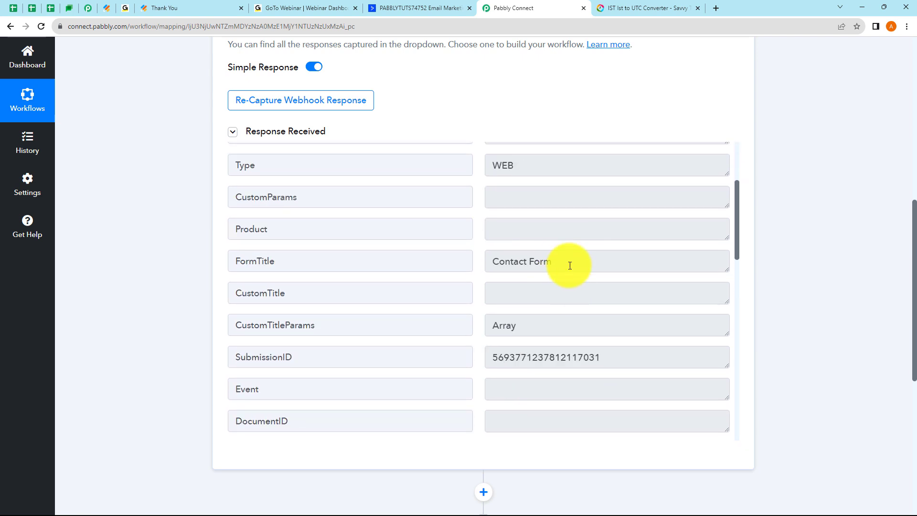
{"action": "left_click_drag", "start_coordinate": [567, 262], "coordinate": [491, 268]}
{"action": "left_click", "coordinate": [583, 286]}
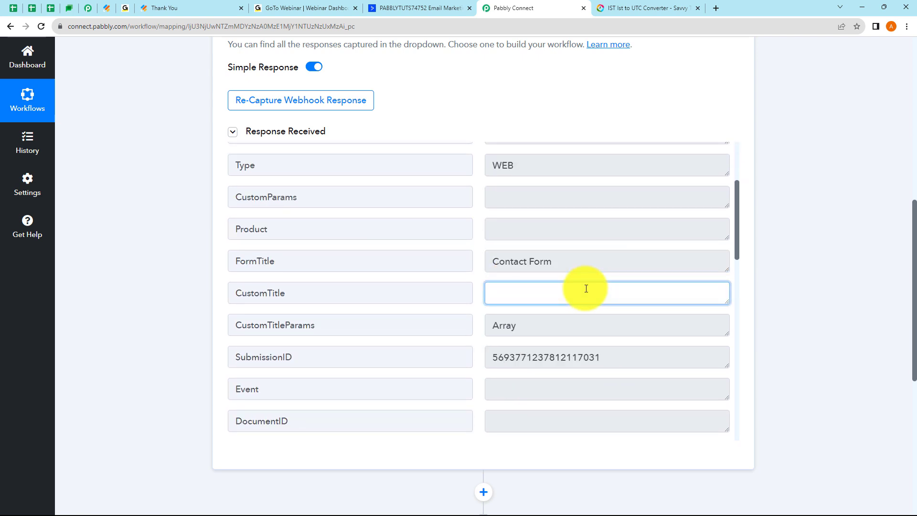
{"action": "scroll", "coordinate": [584, 286], "scroll_direction": "down", "scroll_amount": 2}
{"action": "scroll", "coordinate": [587, 289], "scroll_direction": "down", "scroll_amount": 8}
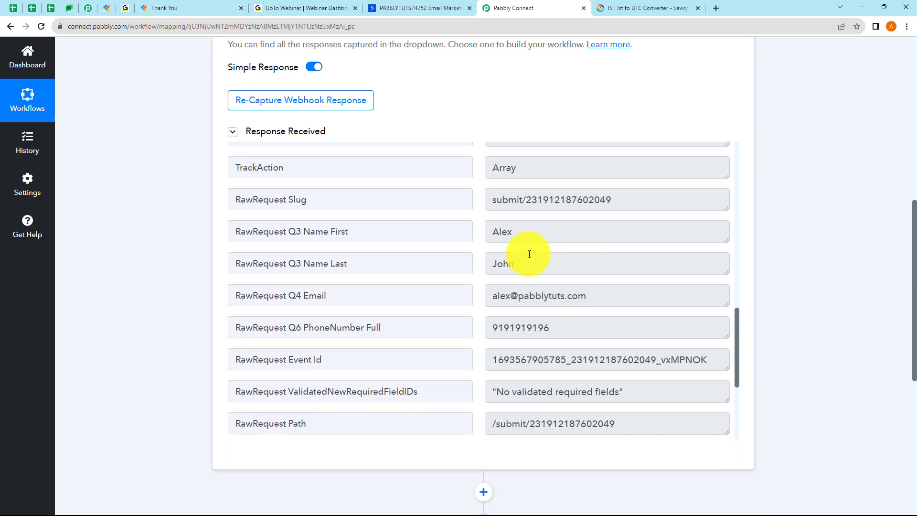
{"action": "left_click_drag", "start_coordinate": [497, 263], "coordinate": [535, 276]}
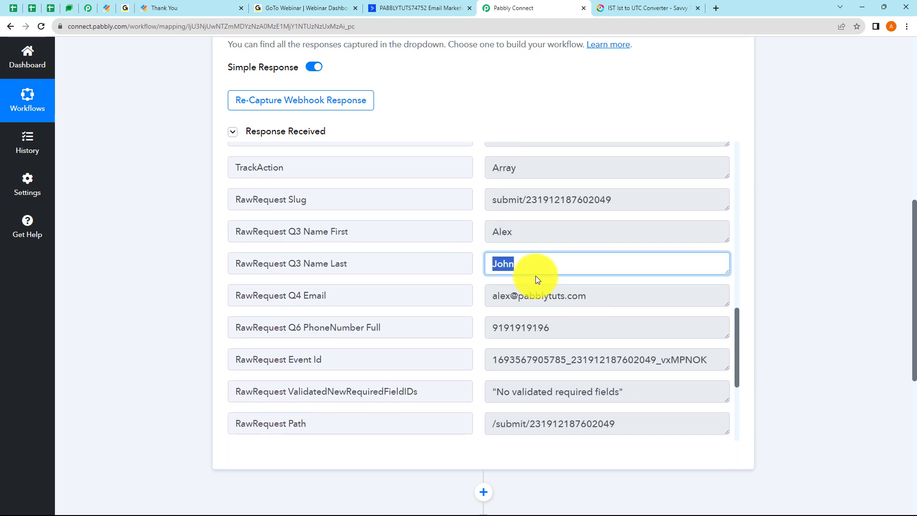
{"action": "left_click_drag", "start_coordinate": [597, 301], "coordinate": [493, 296]}
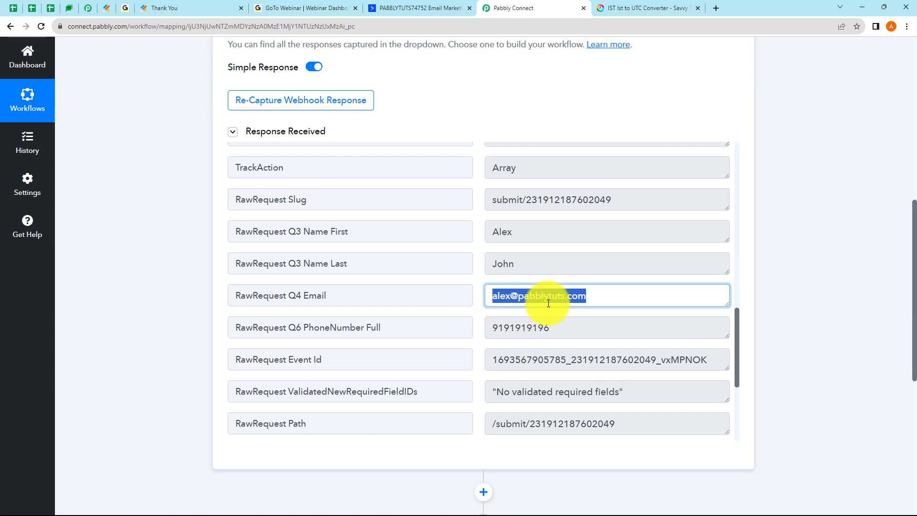
{"action": "left_click_drag", "start_coordinate": [485, 333], "coordinate": [569, 333]}
{"action": "left_click", "coordinate": [569, 334]}
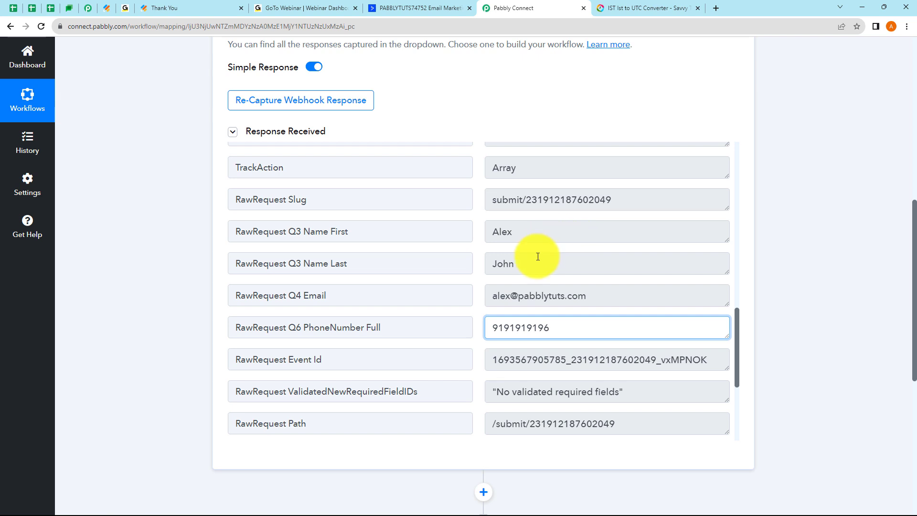
{"action": "scroll", "coordinate": [411, 111], "scroll_direction": "up", "scroll_amount": 5}
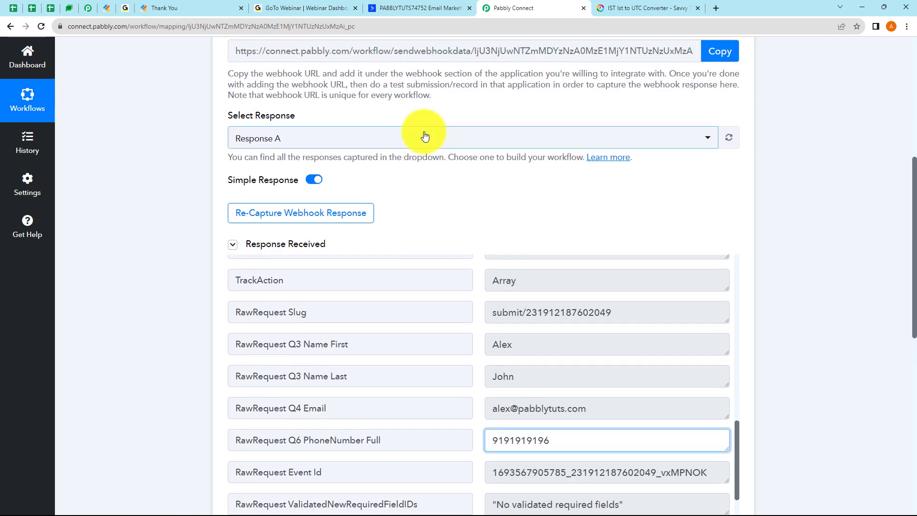
{"action": "scroll", "coordinate": [432, 150], "scroll_direction": "up", "scroll_amount": 2}
{"action": "left_click", "coordinate": [432, 146]}
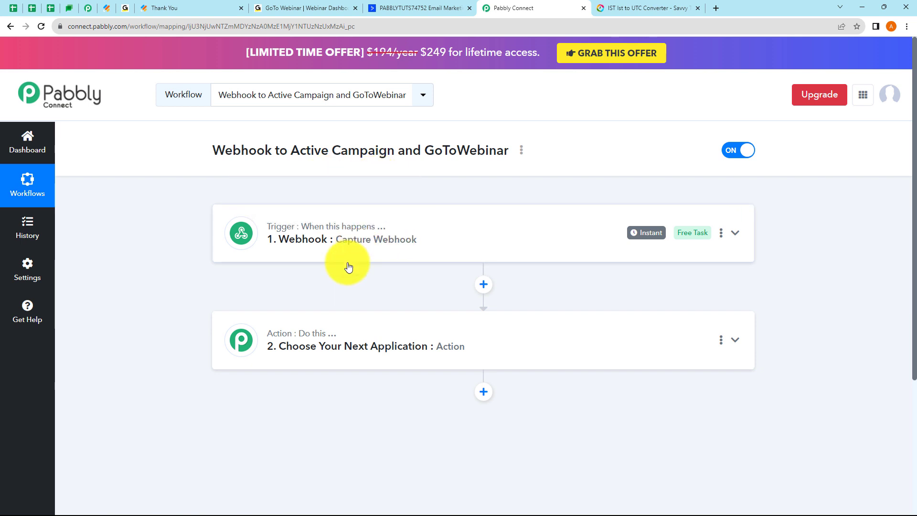
Step: Set the workflow's second step to the ActiveCampaign app with the Create a Contact action event
{"action": "left_click", "coordinate": [333, 333]}
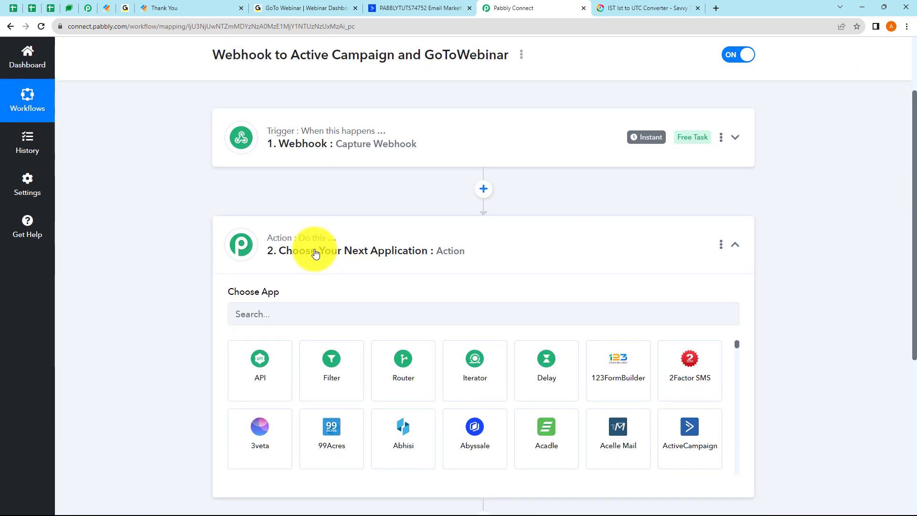
{"action": "left_click", "coordinate": [270, 264]}
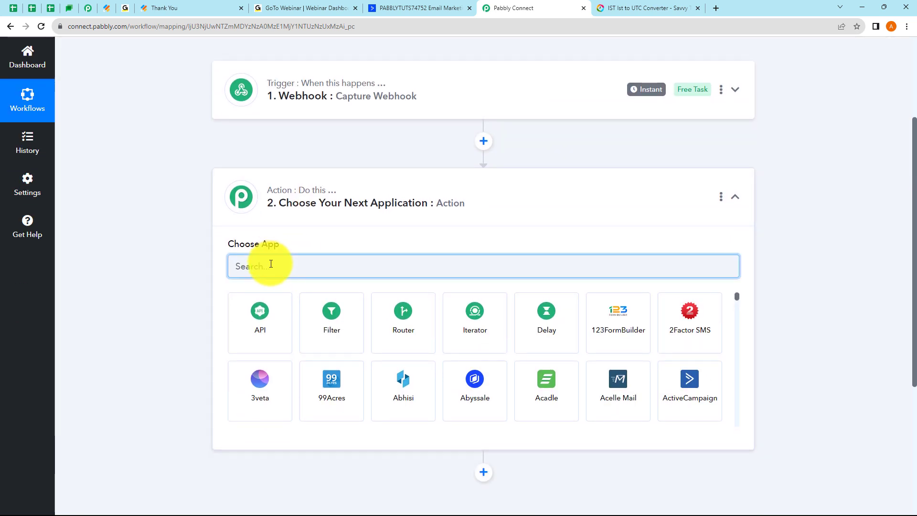
{"action": "type", "text": "Act"}
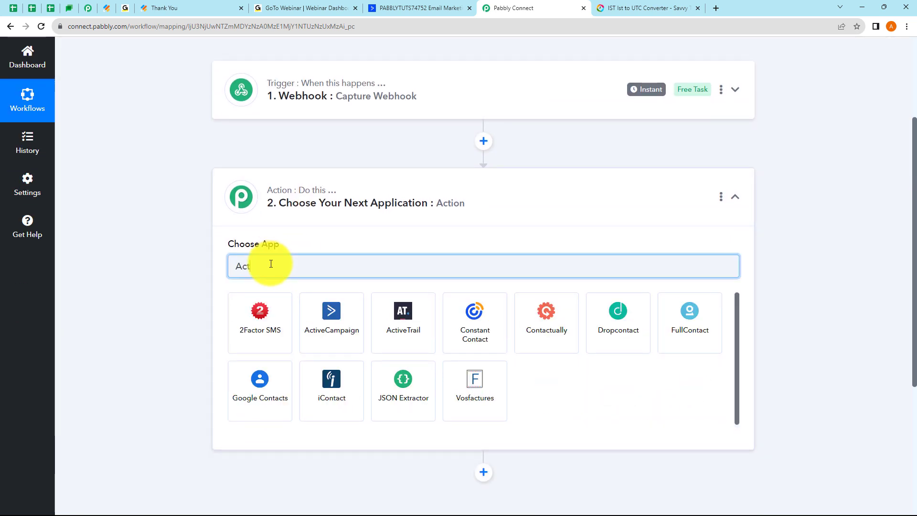
{"action": "type", "text": "iveCampaign"}
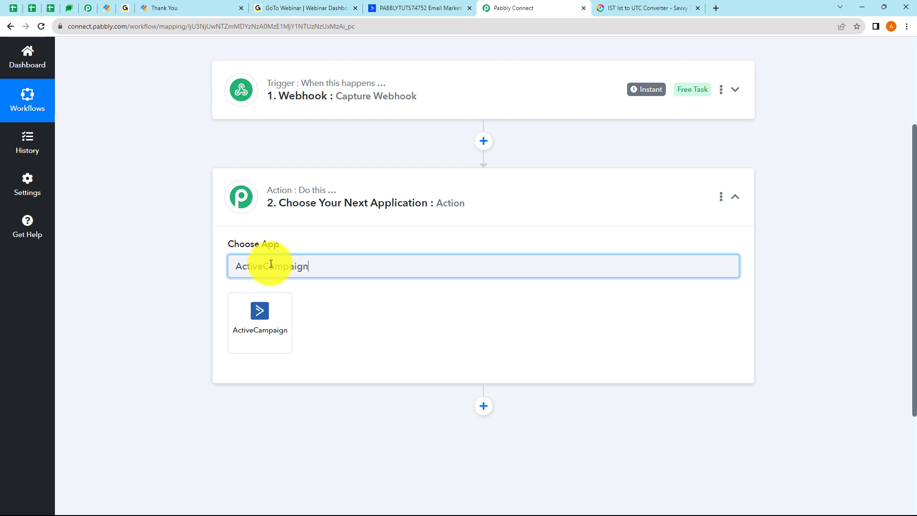
{"action": "left_click", "coordinate": [276, 326]}
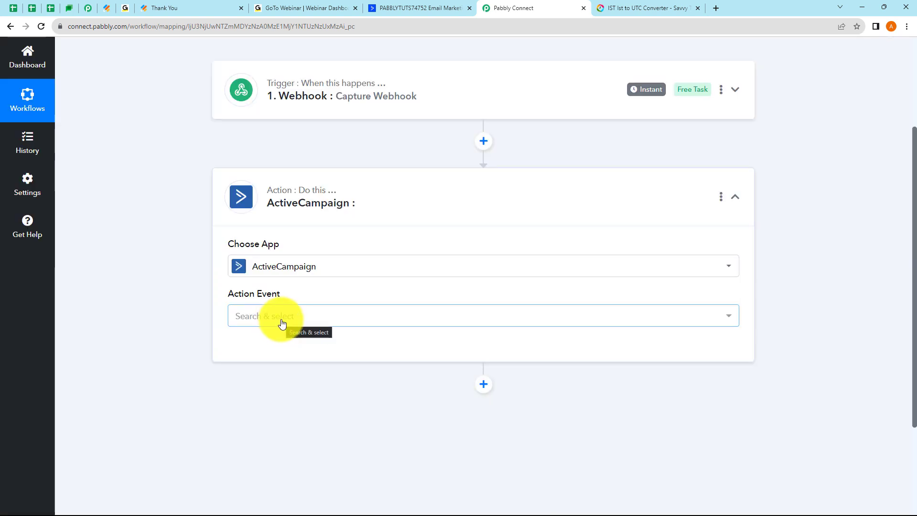
{"action": "left_click", "coordinate": [282, 321]}
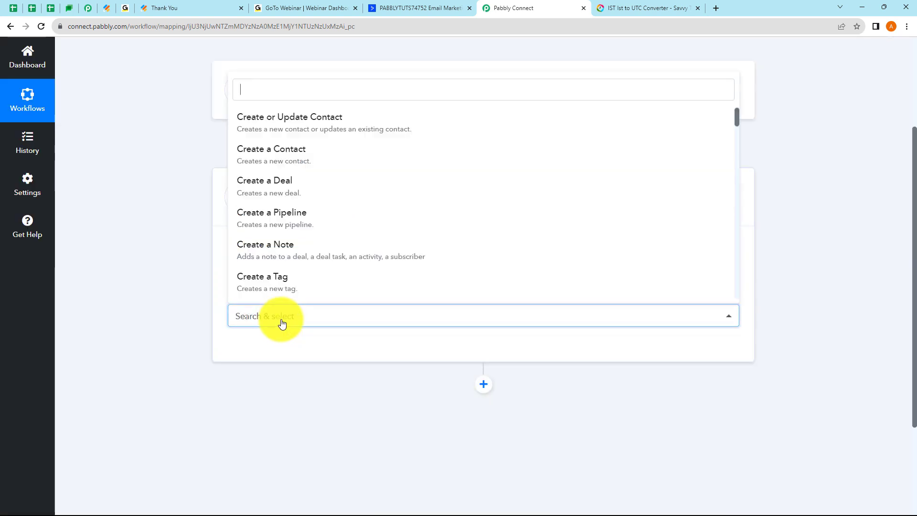
{"action": "left_click", "coordinate": [290, 147]}
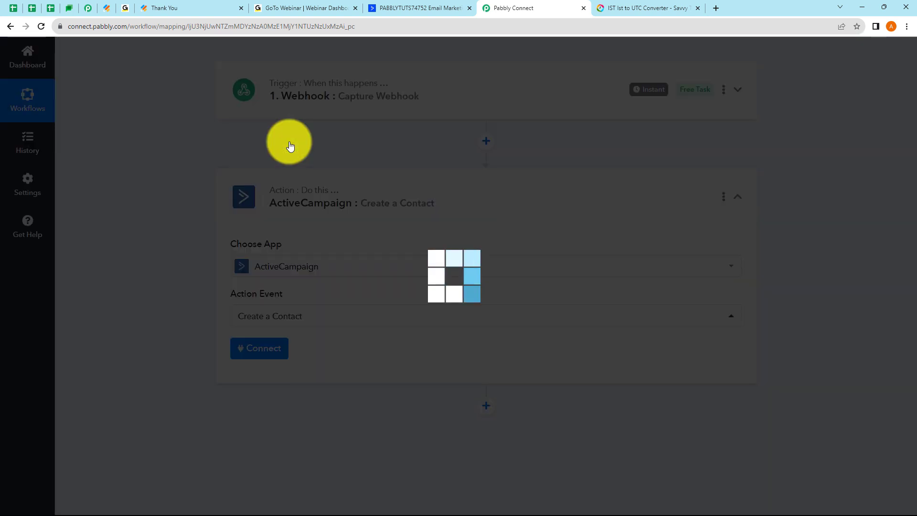
Step: Start connecting the ActiveCampaign account, check the existing connections, and choose to add a new connection instead
{"action": "left_click", "coordinate": [256, 352]}
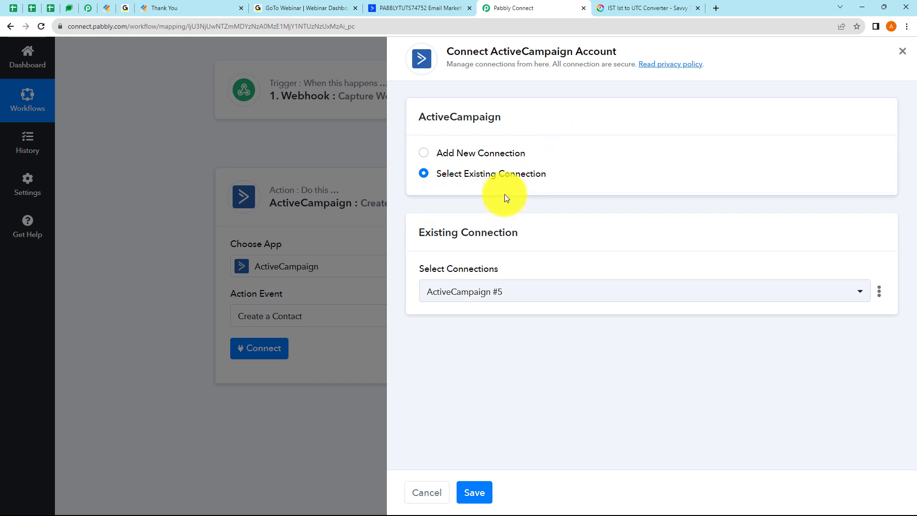
{"action": "left_click", "coordinate": [524, 291]}
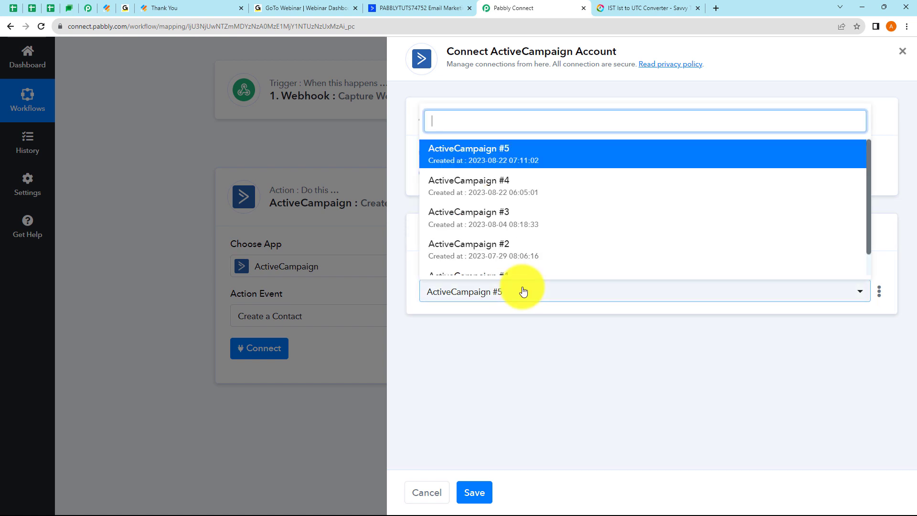
{"action": "left_click", "coordinate": [523, 332]}
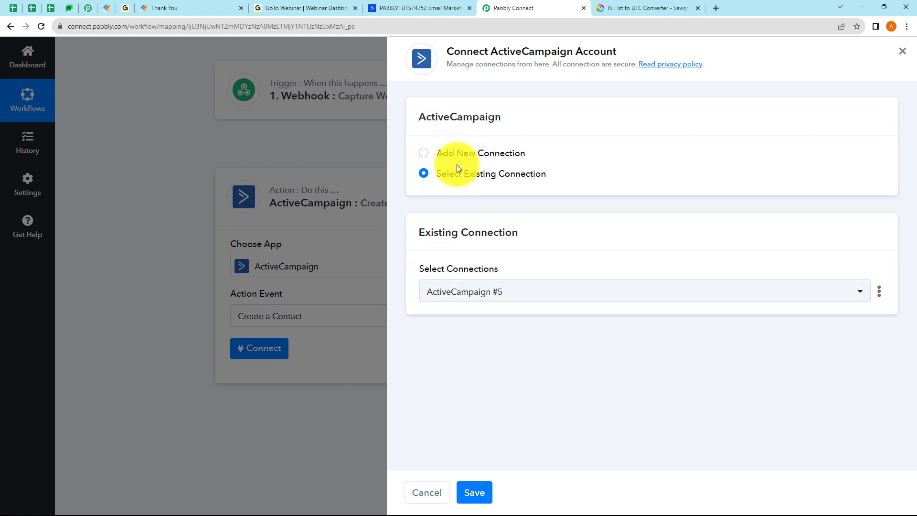
{"action": "left_click", "coordinate": [423, 158]}
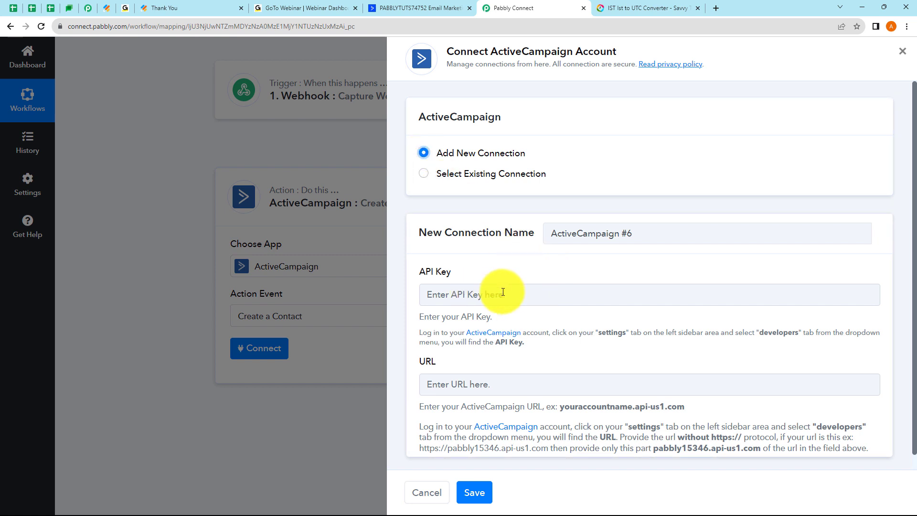
{"action": "scroll", "coordinate": [507, 297], "scroll_direction": "down", "scroll_amount": 1}
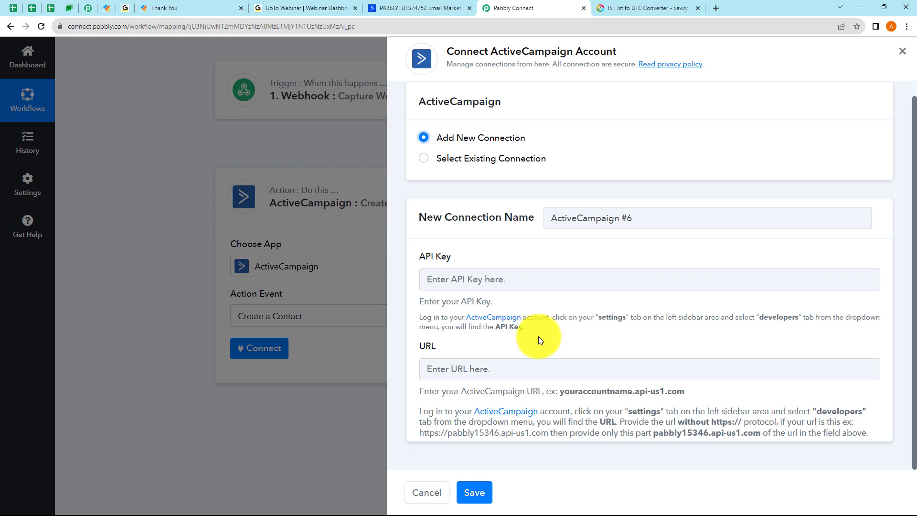
Step: Switch to ActiveCampaign and open the Developer page of the account settings to access the API URL and key
{"action": "left_click", "coordinate": [401, 10]}
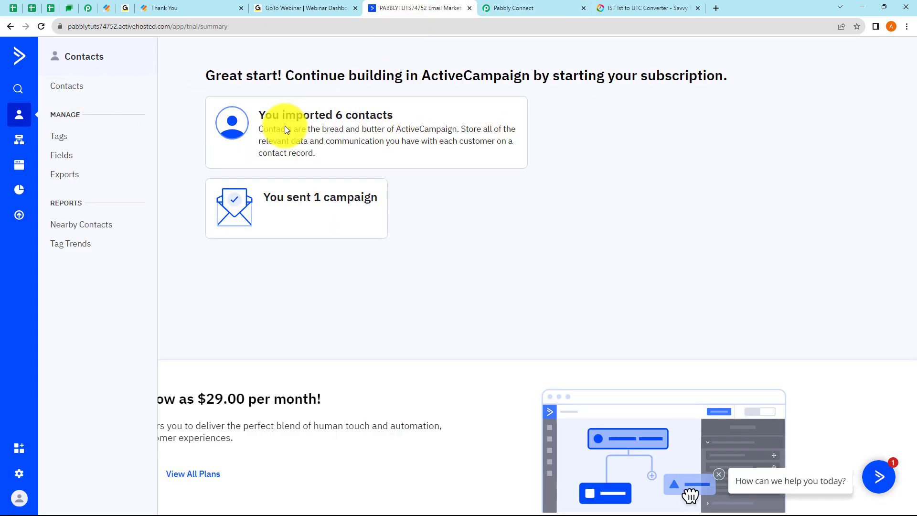
{"action": "left_click", "coordinate": [28, 473]}
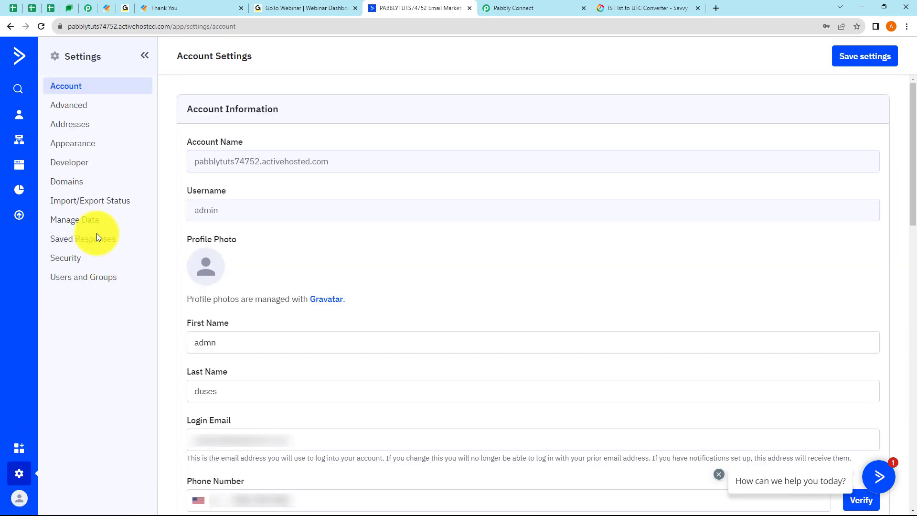
{"action": "left_click", "coordinate": [72, 162]}
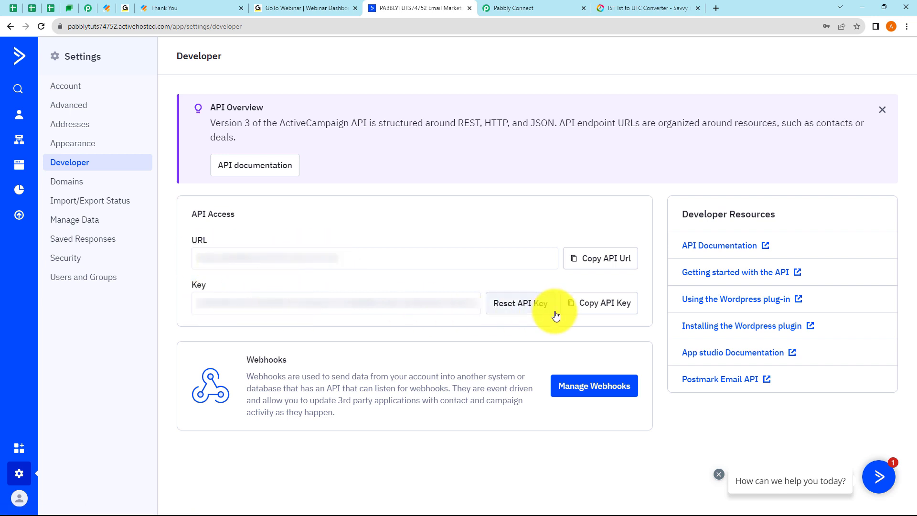
Step: Copy the ActiveCampaign API key and paste it into the API Key field of the new connection in Pabbly Connect
{"action": "left_click", "coordinate": [620, 309]}
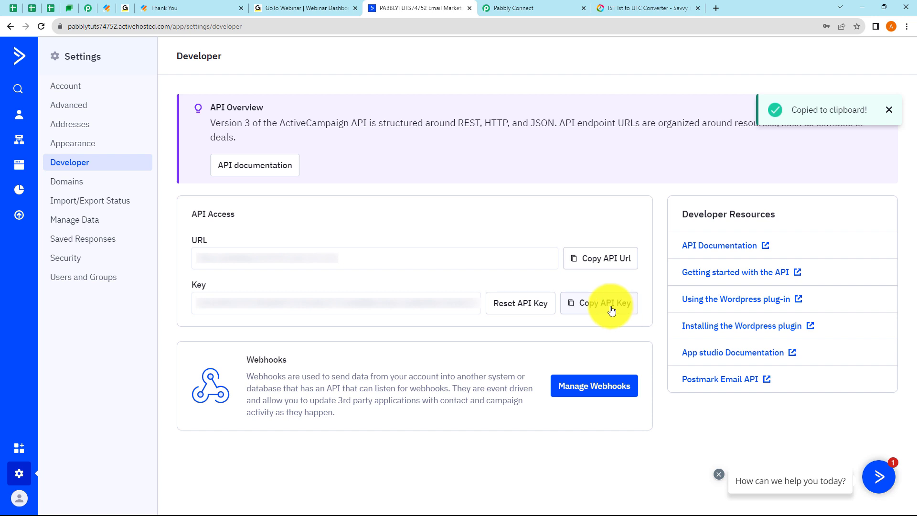
{"action": "left_click", "coordinate": [515, 9]}
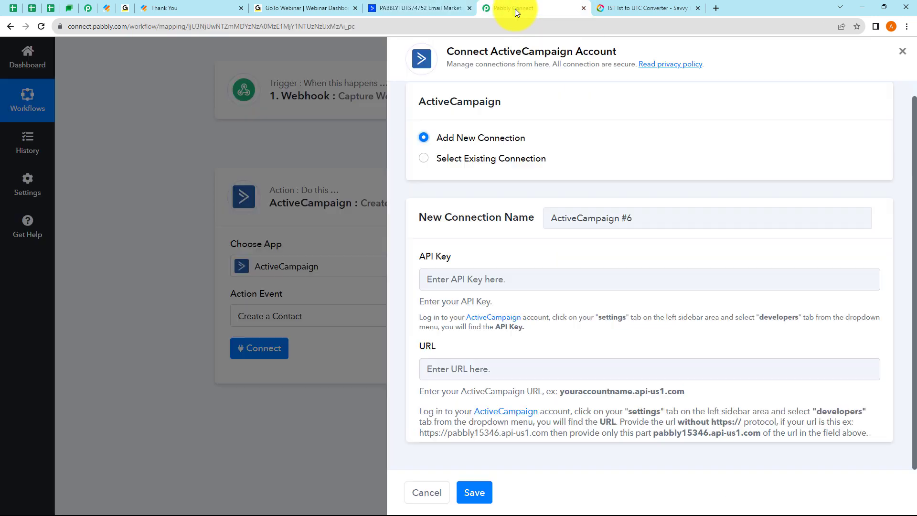
{"action": "right_click", "coordinate": [454, 284]}
{"action": "left_click", "coordinate": [479, 358]}
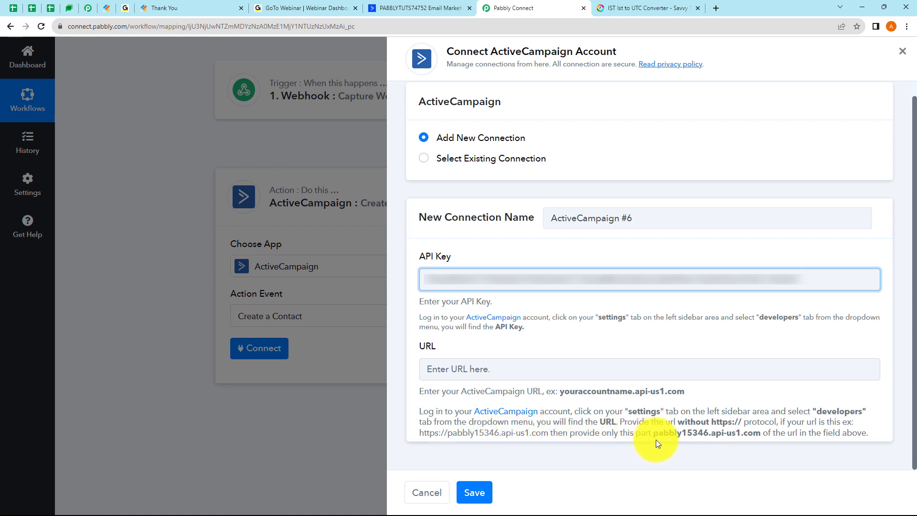
{"action": "left_click_drag", "start_coordinate": [654, 432], "coordinate": [698, 434]}
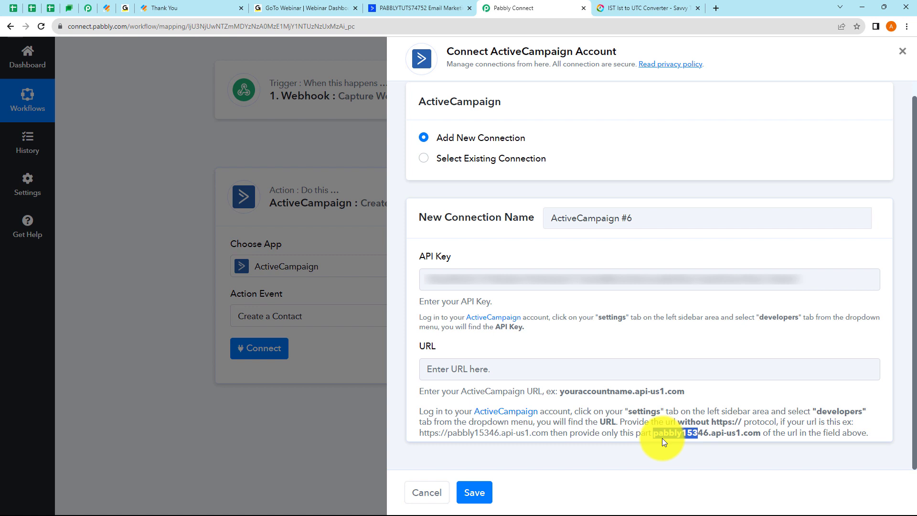
{"action": "left_click", "coordinate": [537, 366]}
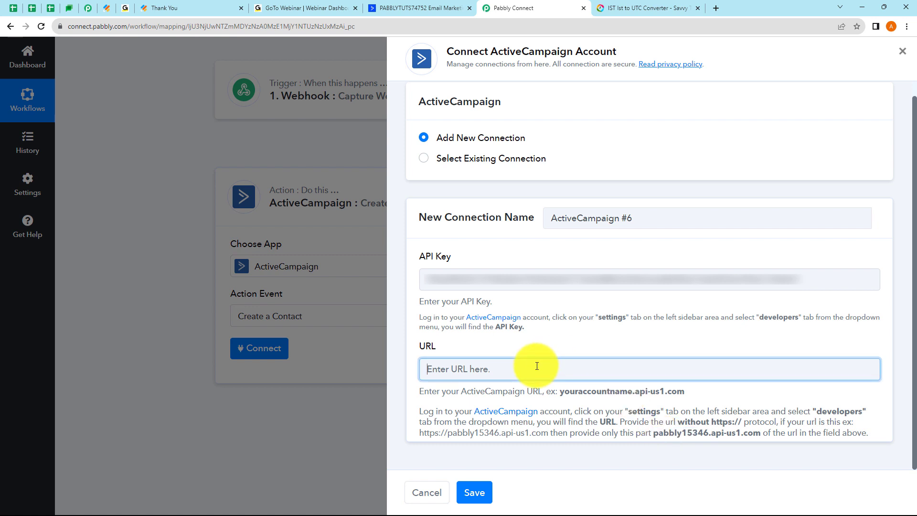
{"action": "left_click", "coordinate": [408, 10]}
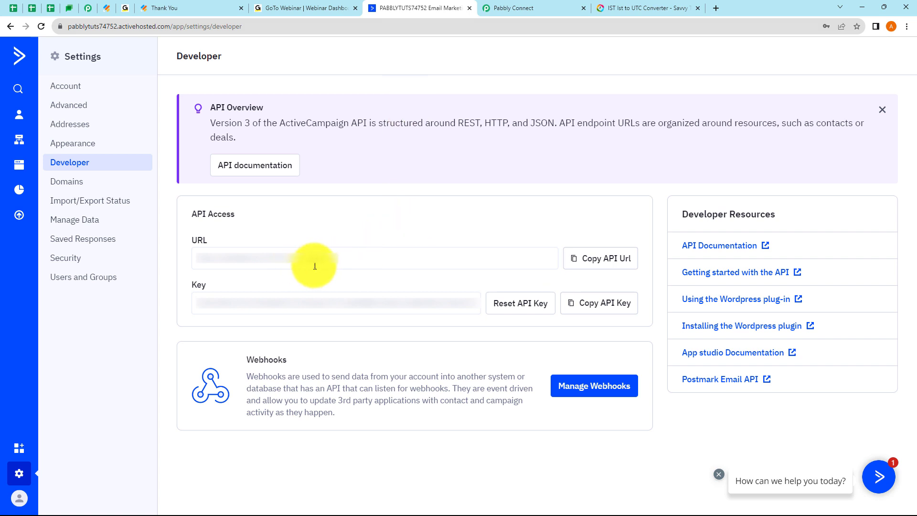
{"action": "left_click_drag", "start_coordinate": [348, 258], "coordinate": [225, 260]}
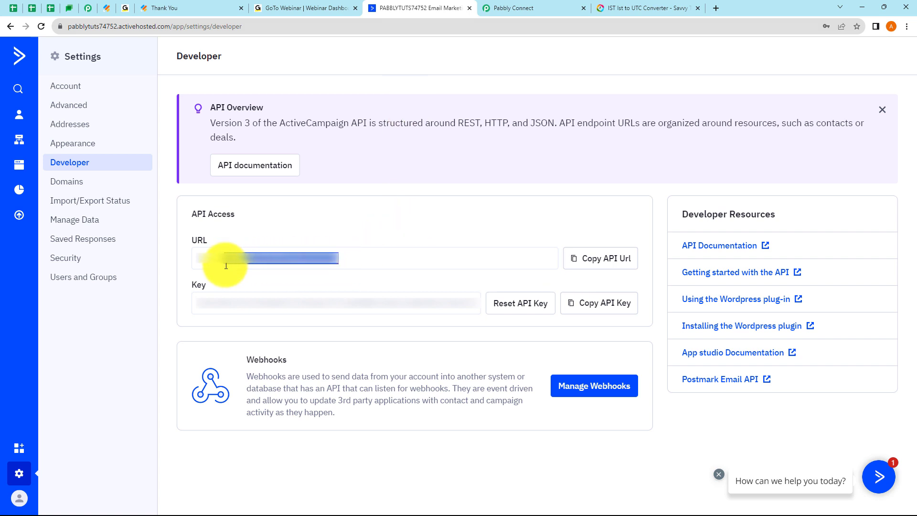
{"action": "right_click", "coordinate": [232, 261]}
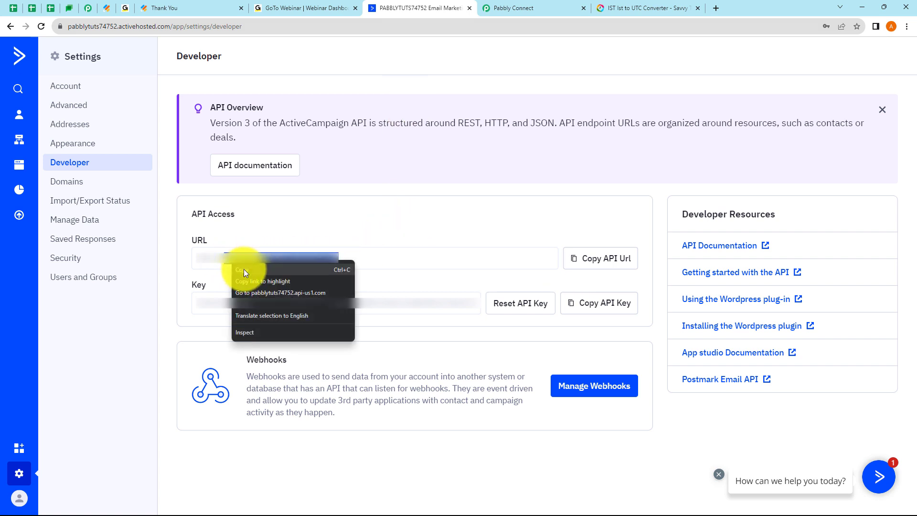
{"action": "left_click", "coordinate": [243, 269]}
{"action": "left_click", "coordinate": [553, 10]}
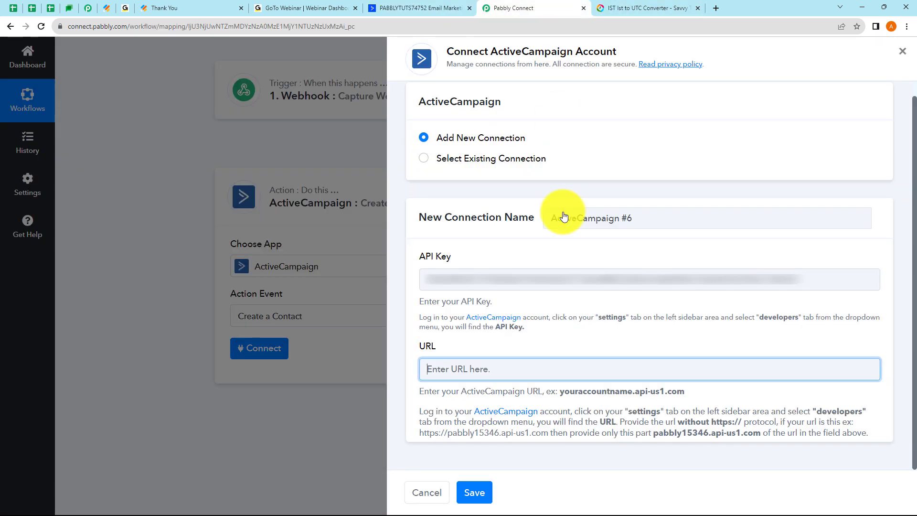
{"action": "right_click", "coordinate": [508, 369]}
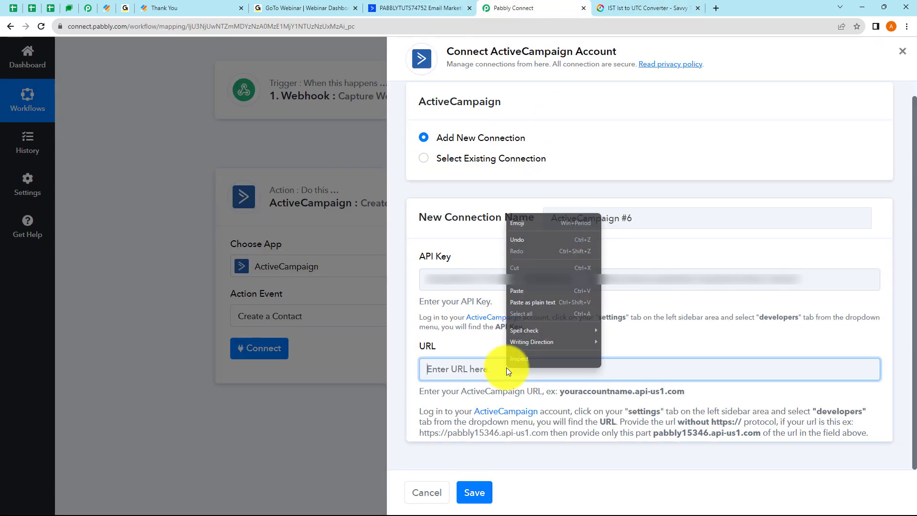
{"action": "left_click", "coordinate": [526, 290]}
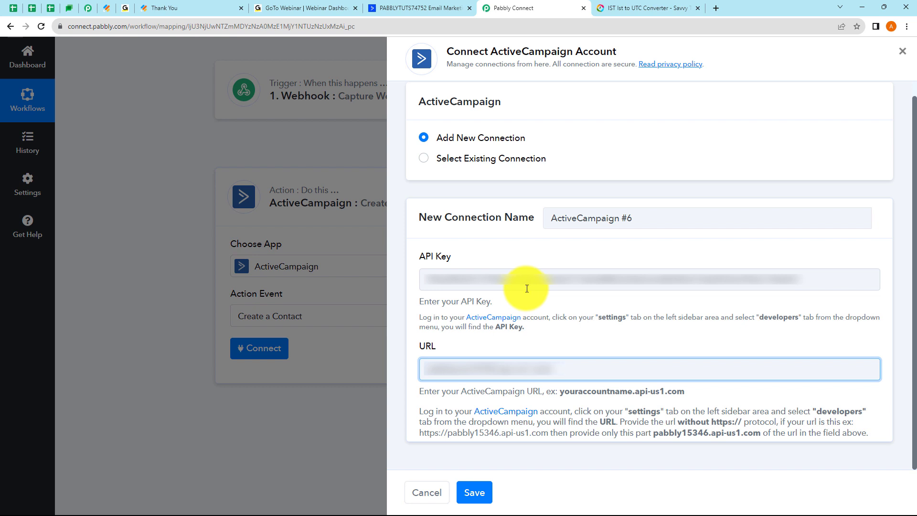
{"action": "left_click", "coordinate": [484, 488]}
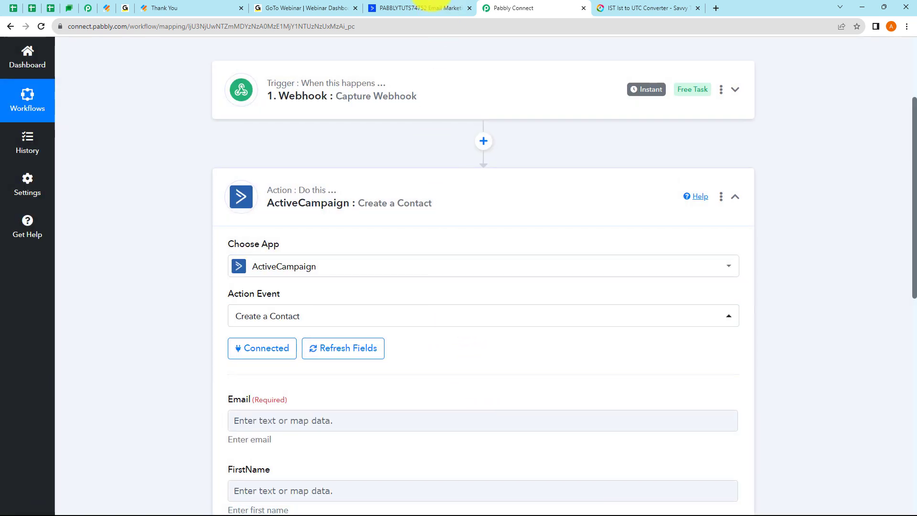
Step: Map the contact's Email field to the RawRequest Q4 Email value from the Capture Webhook step
{"action": "scroll", "coordinate": [428, 154], "scroll_direction": "down", "scroll_amount": 1}
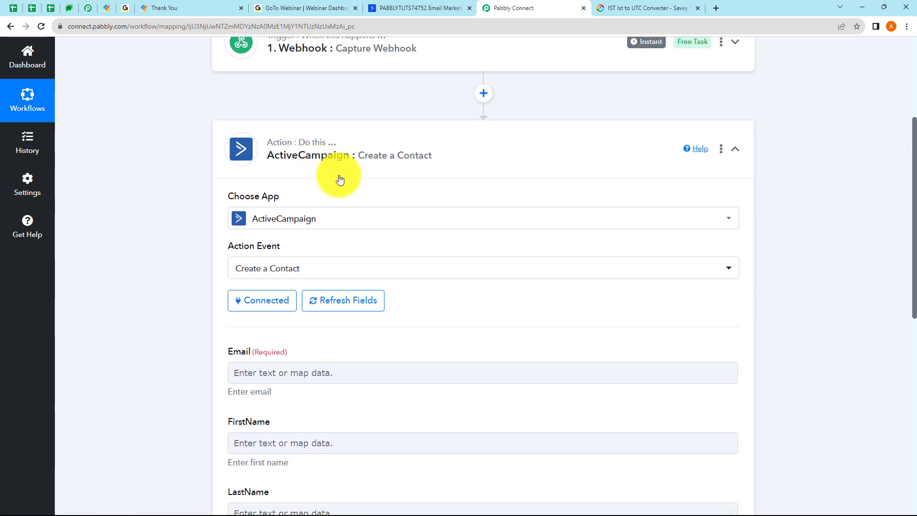
{"action": "scroll", "coordinate": [340, 180], "scroll_direction": "down", "scroll_amount": 3}
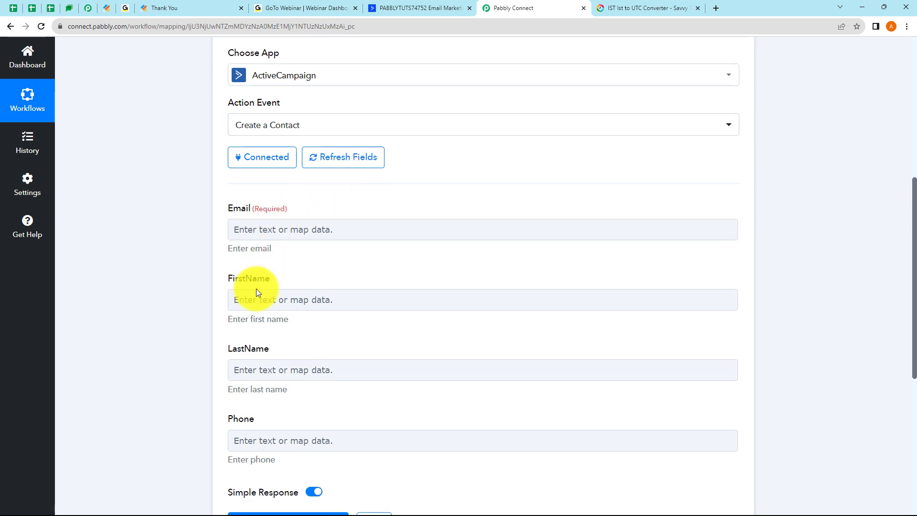
{"action": "scroll", "coordinate": [277, 385], "scroll_direction": "down", "scroll_amount": 1}
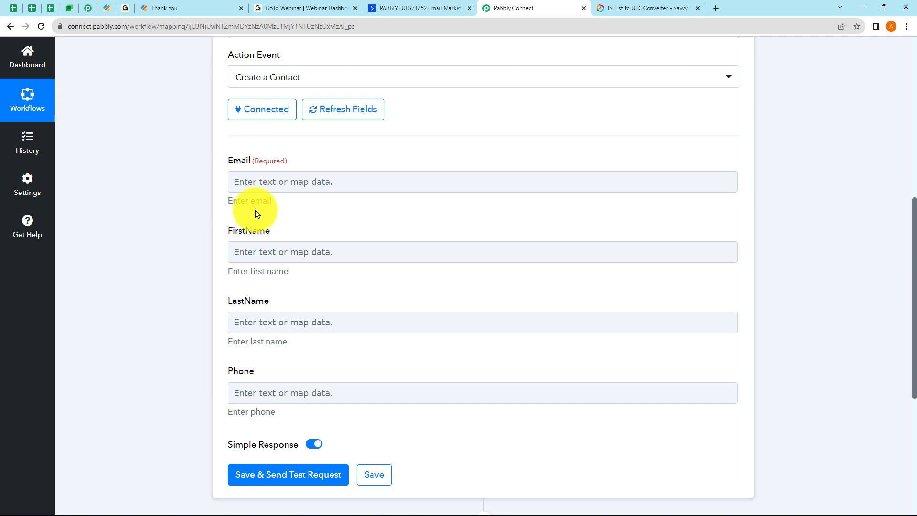
{"action": "left_click", "coordinate": [275, 181]}
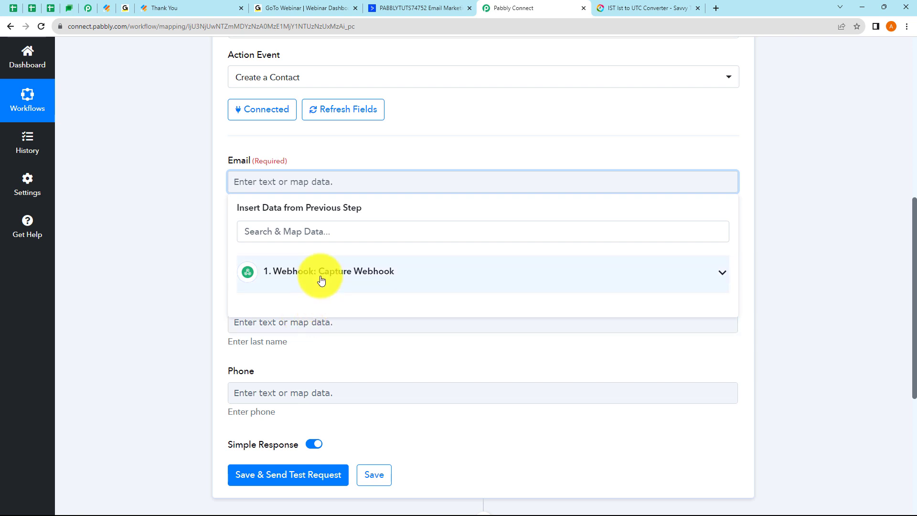
{"action": "scroll", "coordinate": [186, 251], "scroll_direction": "up", "scroll_amount": 5}
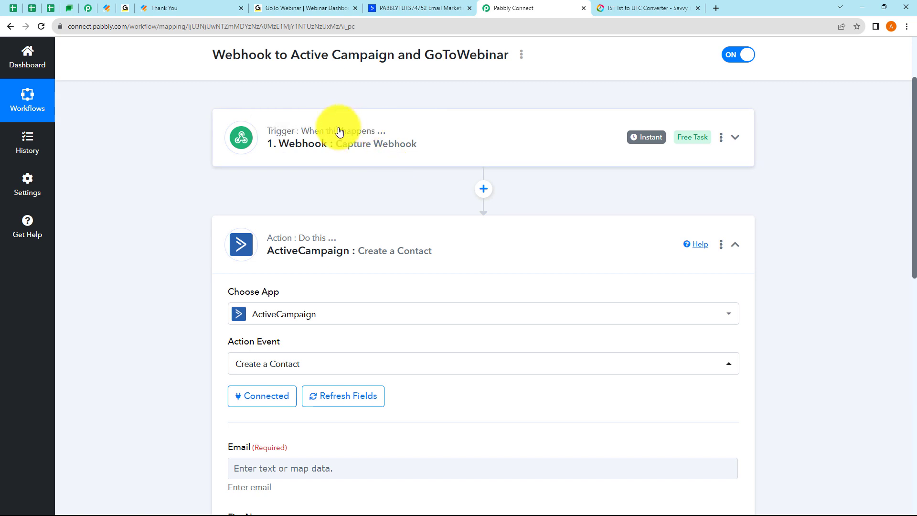
{"action": "scroll", "coordinate": [328, 119], "scroll_direction": "down", "scroll_amount": 2}
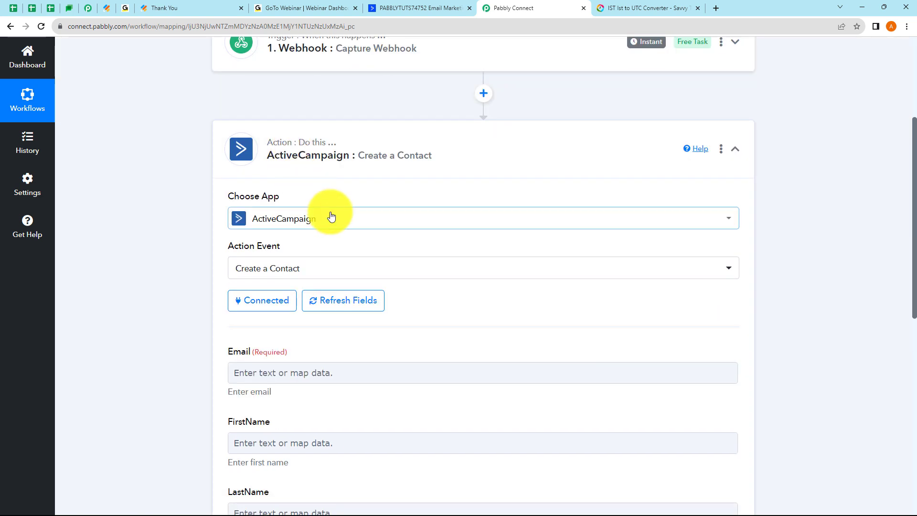
{"action": "scroll", "coordinate": [329, 215], "scroll_direction": "down", "scroll_amount": 4}
{"action": "left_click", "coordinate": [271, 185]}
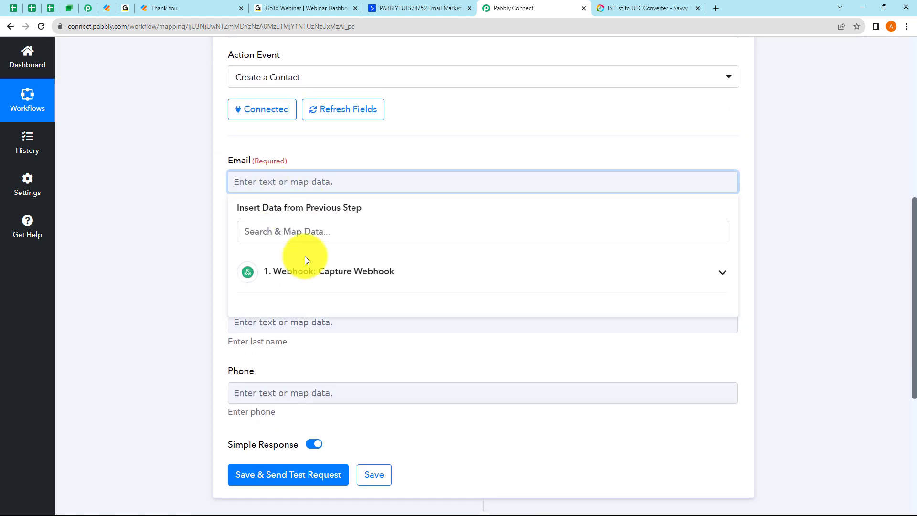
{"action": "left_click", "coordinate": [307, 276]}
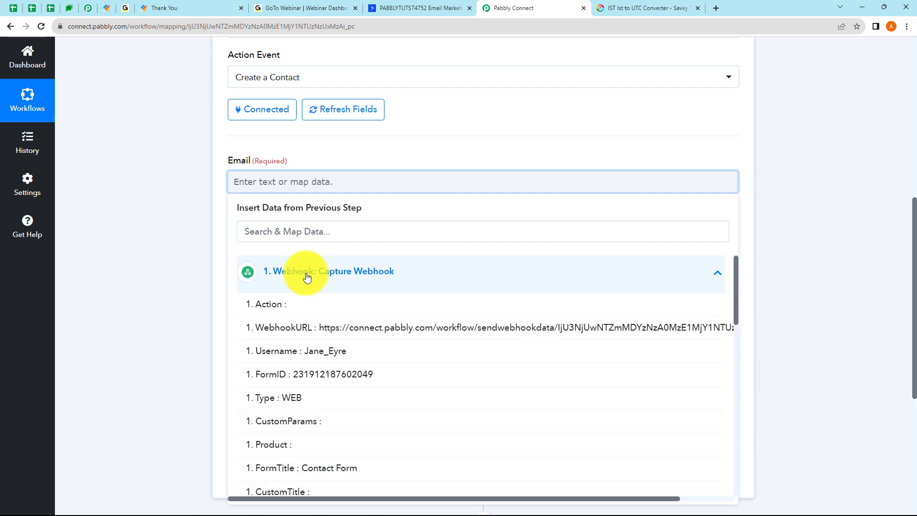
{"action": "scroll", "coordinate": [377, 350], "scroll_direction": "down", "scroll_amount": 2}
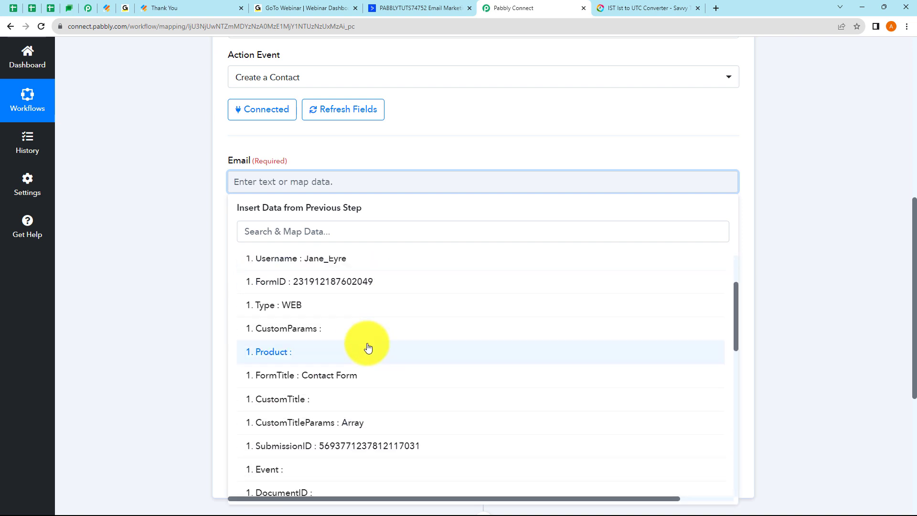
{"action": "scroll", "coordinate": [328, 348], "scroll_direction": "down", "scroll_amount": 2}
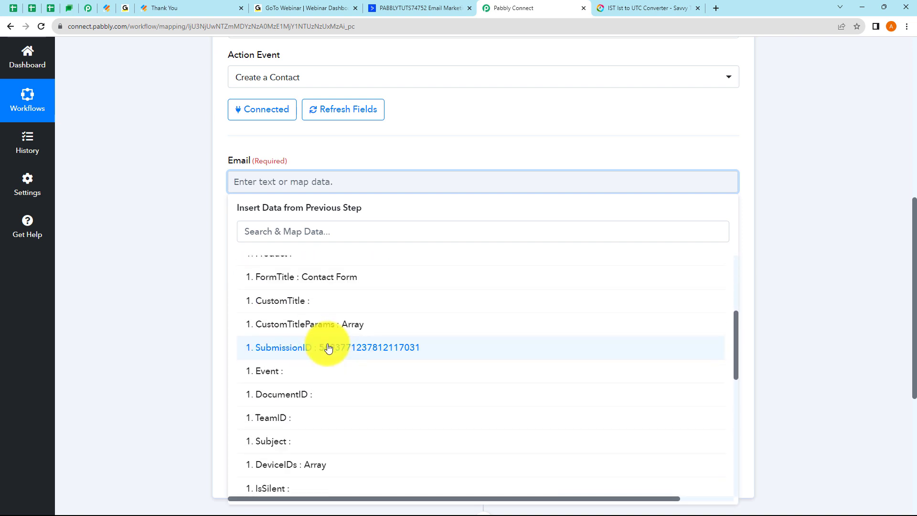
{"action": "scroll", "coordinate": [328, 348], "scroll_direction": "down", "scroll_amount": 7}
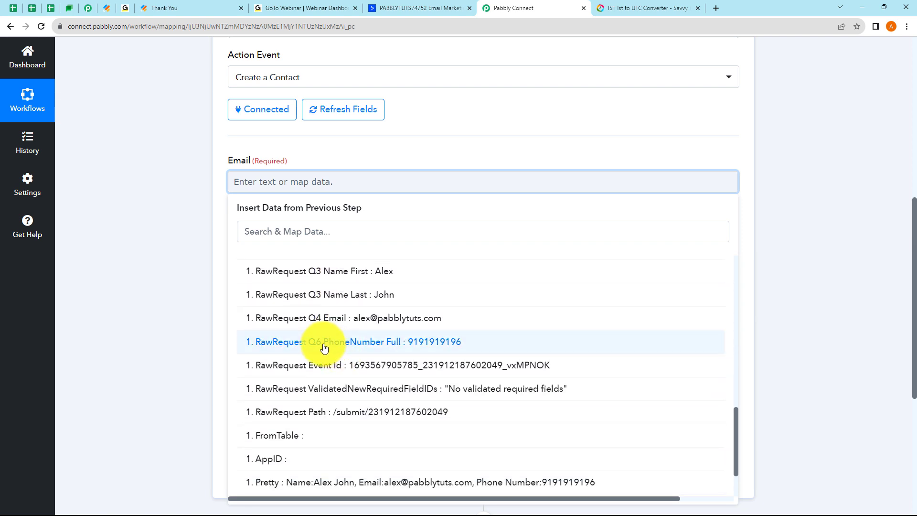
{"action": "left_click", "coordinate": [362, 328]}
{"action": "left_click", "coordinate": [180, 259]}
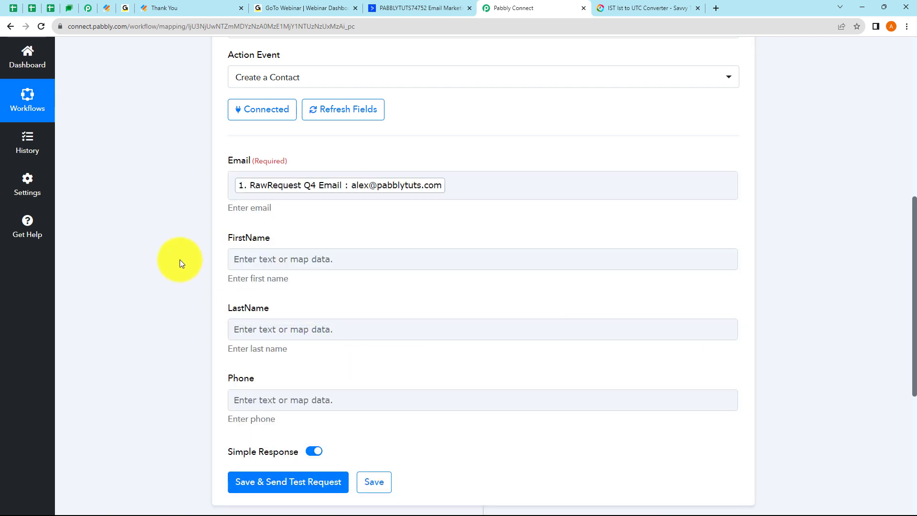
Step: Map the contact's FirstName field to the RawRequest Q3 Name First value from the Capture Webhook step
{"action": "scroll", "coordinate": [274, 177], "scroll_direction": "down", "scroll_amount": 2}
{"action": "left_click", "coordinate": [231, 164]}
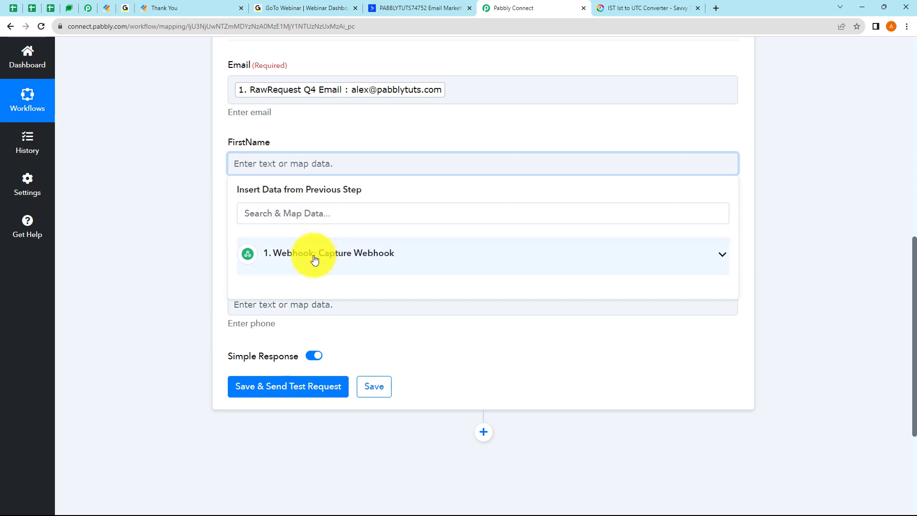
{"action": "left_click", "coordinate": [311, 259]}
{"action": "scroll", "coordinate": [331, 398], "scroll_direction": "down", "scroll_amount": 2}
{"action": "scroll", "coordinate": [331, 397], "scroll_direction": "down", "scroll_amount": 8}
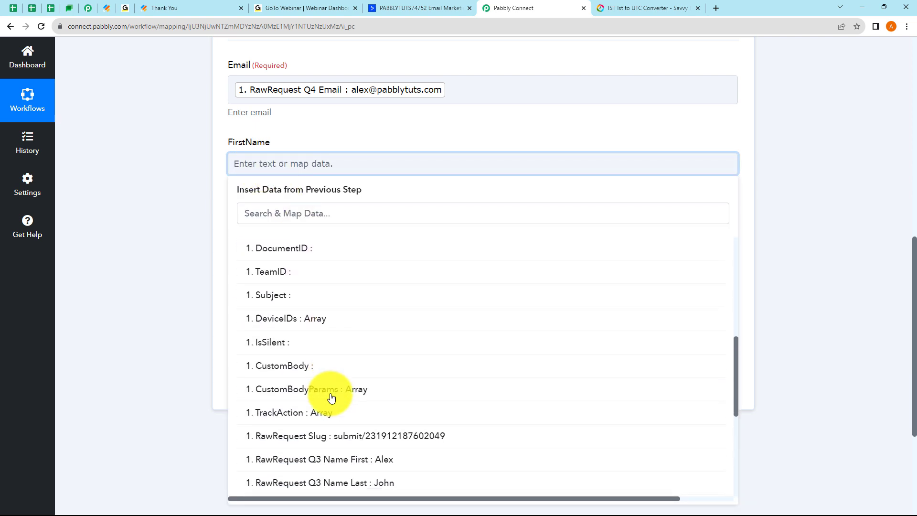
{"action": "left_click", "coordinate": [374, 303]}
{"action": "left_click", "coordinate": [185, 259]}
Step: Map the contact's LastName field to the RawRequest Q3 Name Last value from the Capture Webhook step
{"action": "left_click", "coordinate": [241, 241]}
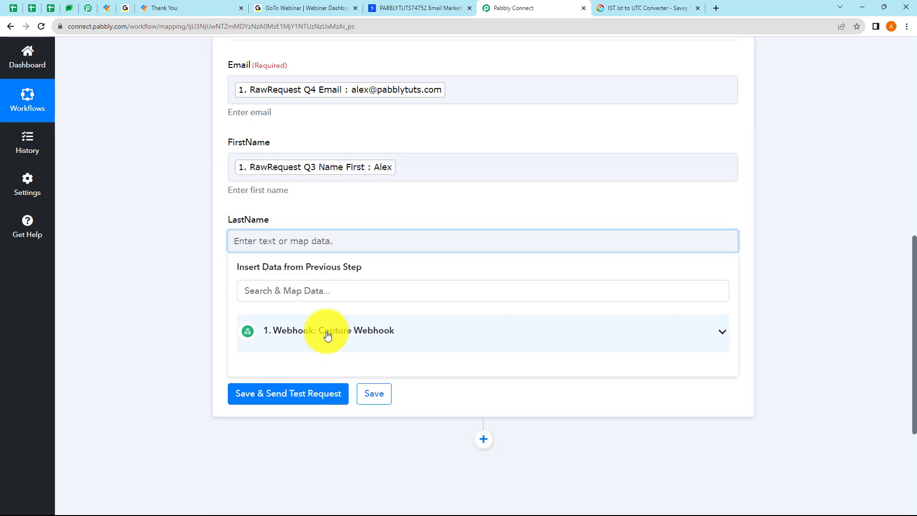
{"action": "left_click", "coordinate": [327, 334]}
{"action": "scroll", "coordinate": [380, 413], "scroll_direction": "down", "scroll_amount": 3}
{"action": "scroll", "coordinate": [380, 412], "scroll_direction": "down", "scroll_amount": 6}
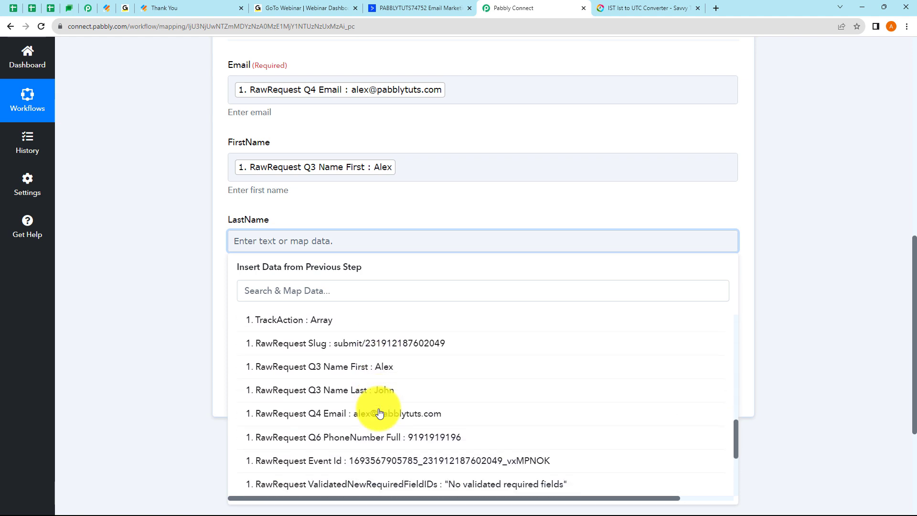
{"action": "left_click", "coordinate": [376, 354]}
{"action": "left_click", "coordinate": [147, 275]}
Step: Map the contact's Phone field to the RawRequest Q6 PhoneNumber Full value from the Capture Webhook step
{"action": "scroll", "coordinate": [261, 295], "scroll_direction": "down", "scroll_amount": 1}
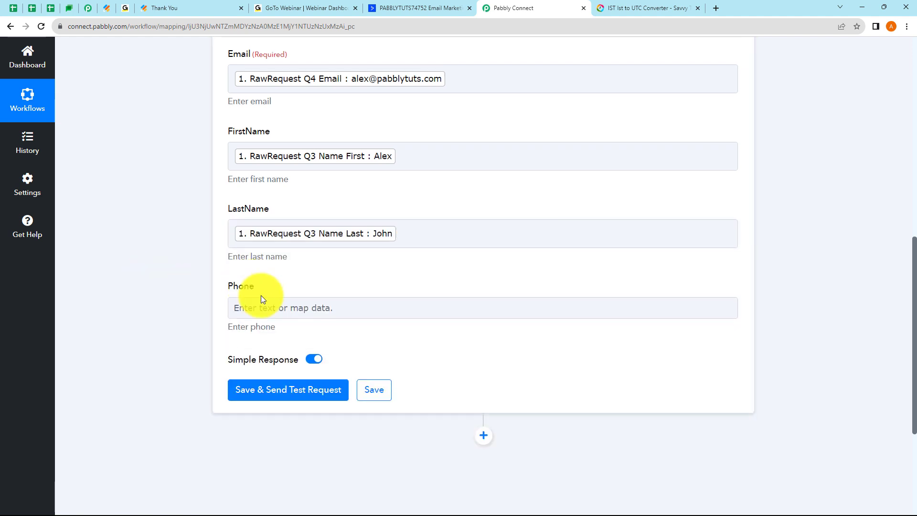
{"action": "left_click", "coordinate": [272, 278]}
{"action": "left_click", "coordinate": [304, 351]}
{"action": "scroll", "coordinate": [328, 358], "scroll_direction": "down", "scroll_amount": 8}
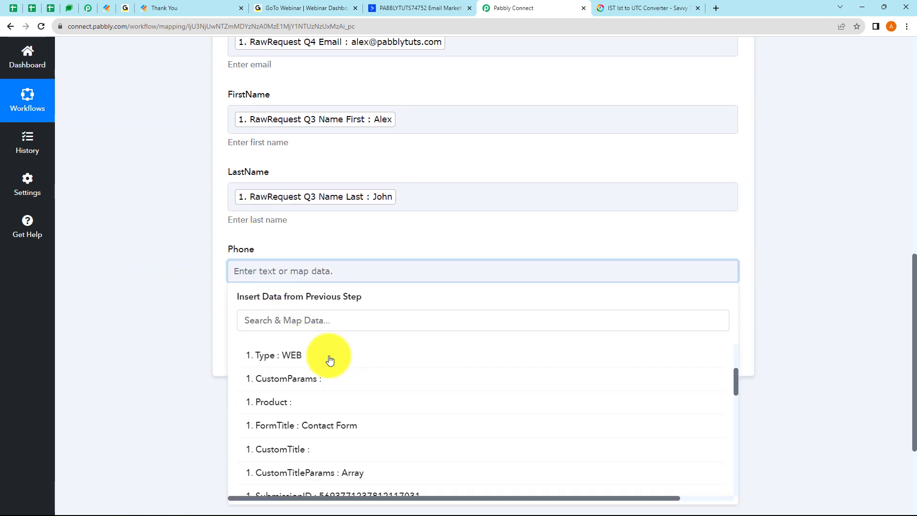
{"action": "scroll", "coordinate": [328, 360], "scroll_direction": "down", "scroll_amount": 10}
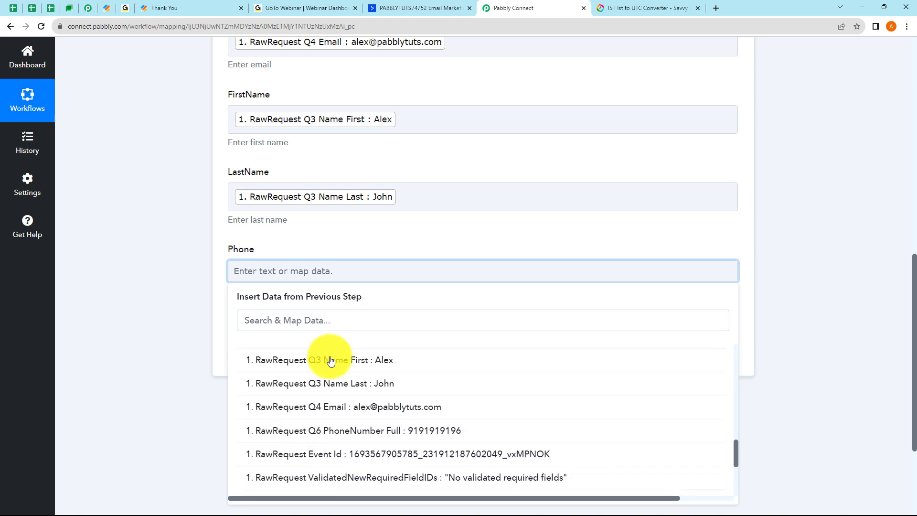
{"action": "left_click", "coordinate": [425, 432]}
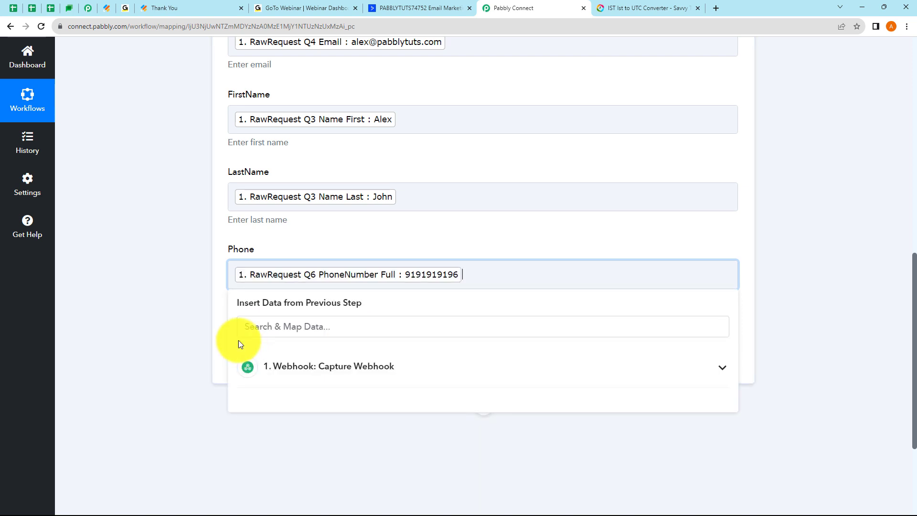
{"action": "left_click", "coordinate": [193, 310]}
{"action": "scroll", "coordinate": [191, 306], "scroll_direction": "up", "scroll_amount": 2}
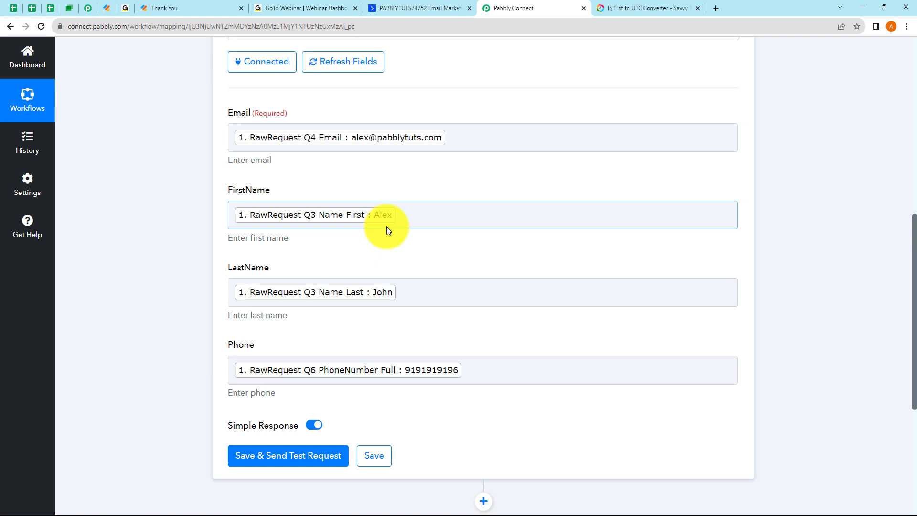
{"action": "left_click", "coordinate": [413, 220]}
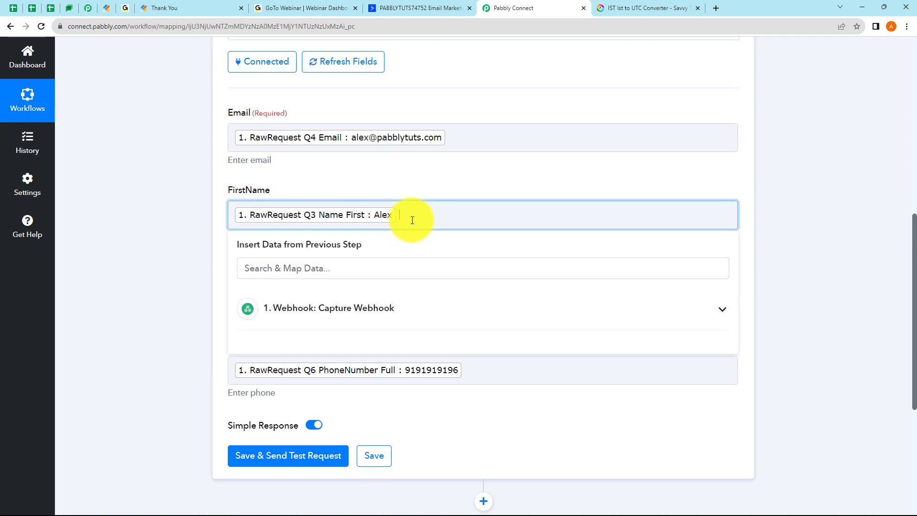
{"action": "left_click", "coordinate": [158, 236]}
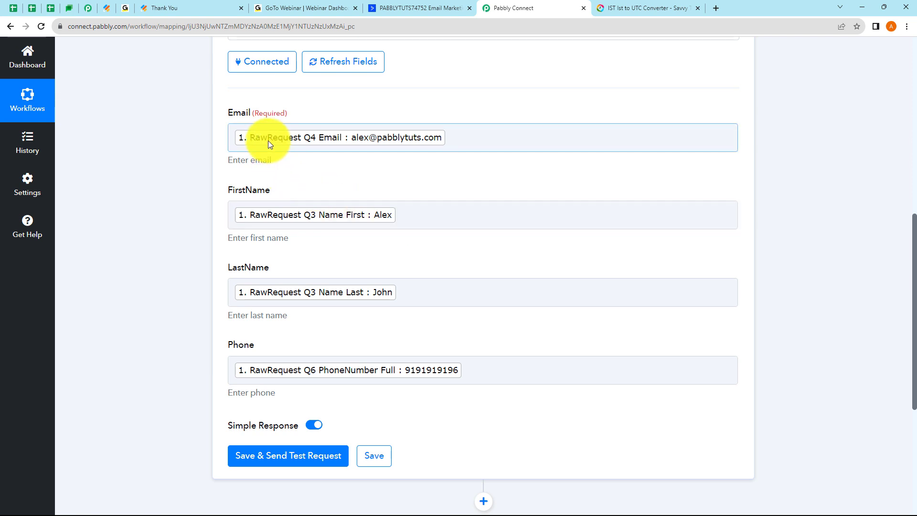
Step: Save the ActiveCampaign Create a Contact action and send a test request with the mapped fields
{"action": "scroll", "coordinate": [412, 282], "scroll_direction": "down", "scroll_amount": 1}
{"action": "scroll", "coordinate": [408, 277], "scroll_direction": "down", "scroll_amount": 1}
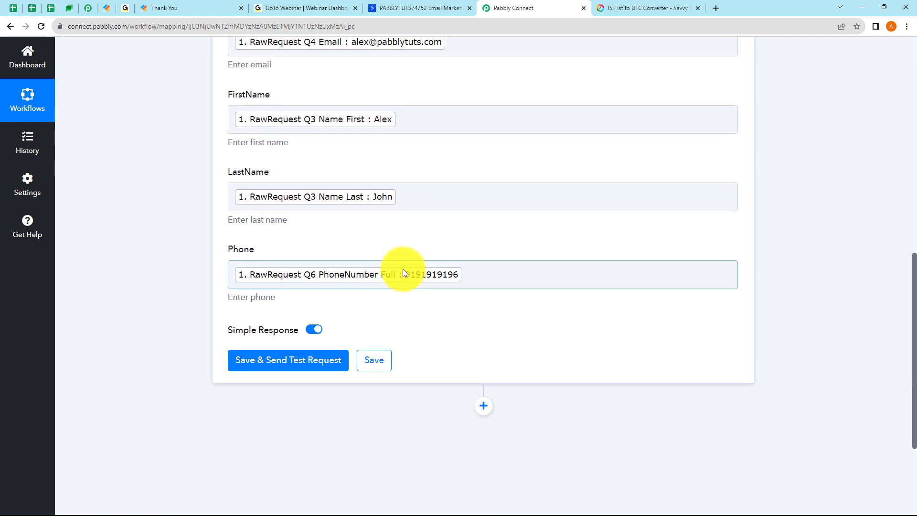
{"action": "left_click", "coordinate": [300, 362]}
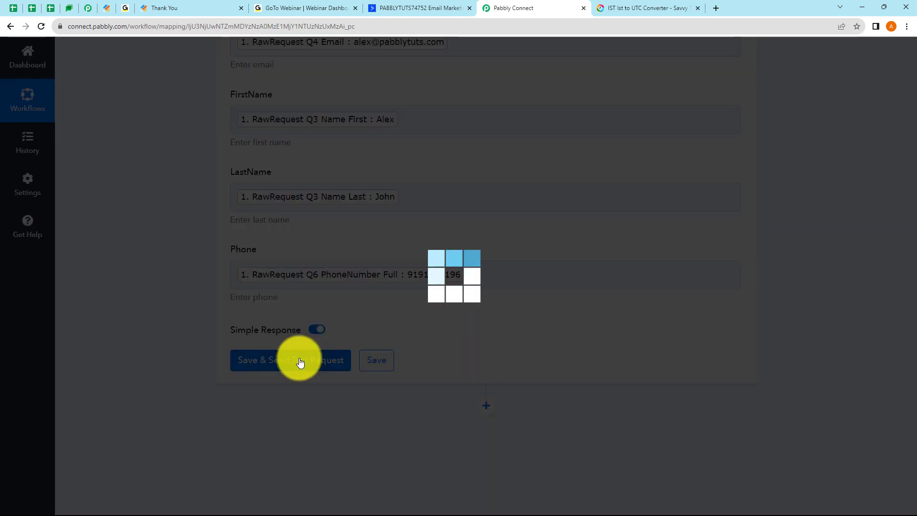
Step: Examine the response received from ActiveCampaign, including the contact's email, phone, name, creation date and link values
{"action": "scroll", "coordinate": [371, 306], "scroll_direction": "down", "scroll_amount": 4}
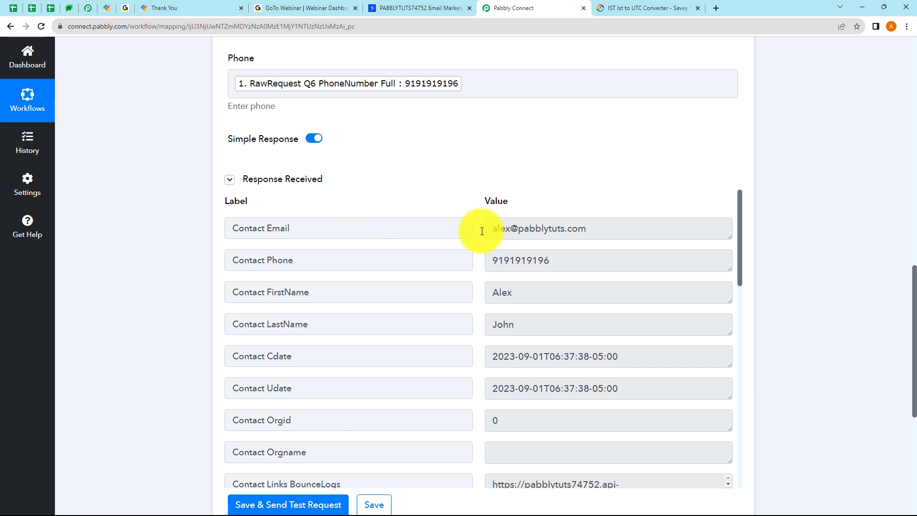
{"action": "left_click_drag", "start_coordinate": [585, 229], "coordinate": [486, 230]}
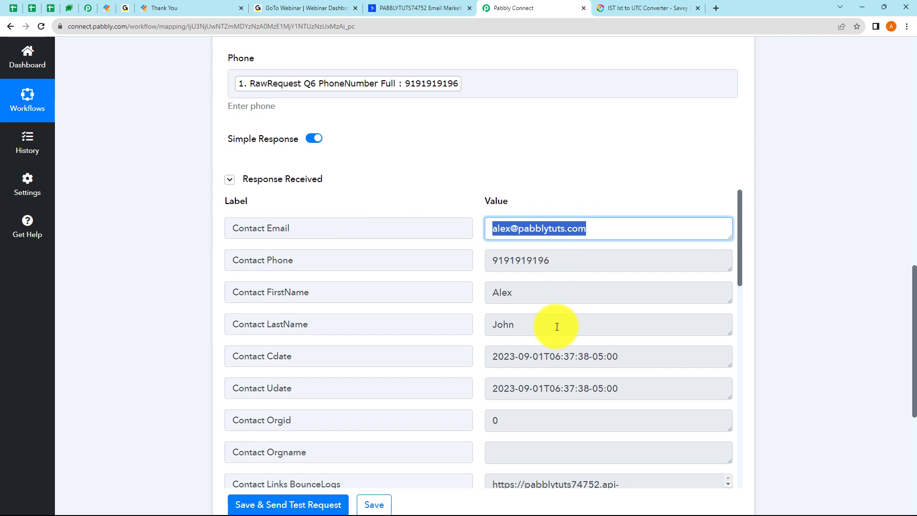
{"action": "scroll", "coordinate": [553, 320], "scroll_direction": "down", "scroll_amount": 1}
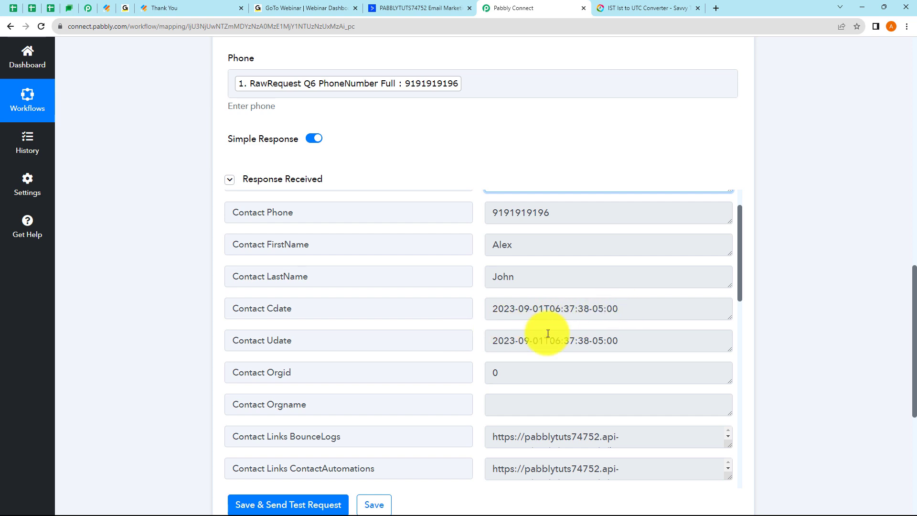
{"action": "left_click_drag", "start_coordinate": [632, 307], "coordinate": [523, 310]}
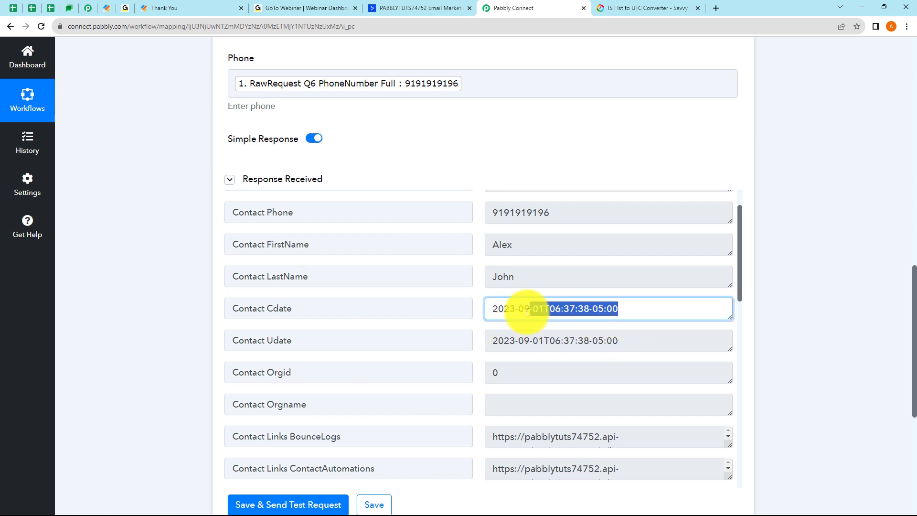
{"action": "left_click", "coordinate": [552, 311]}
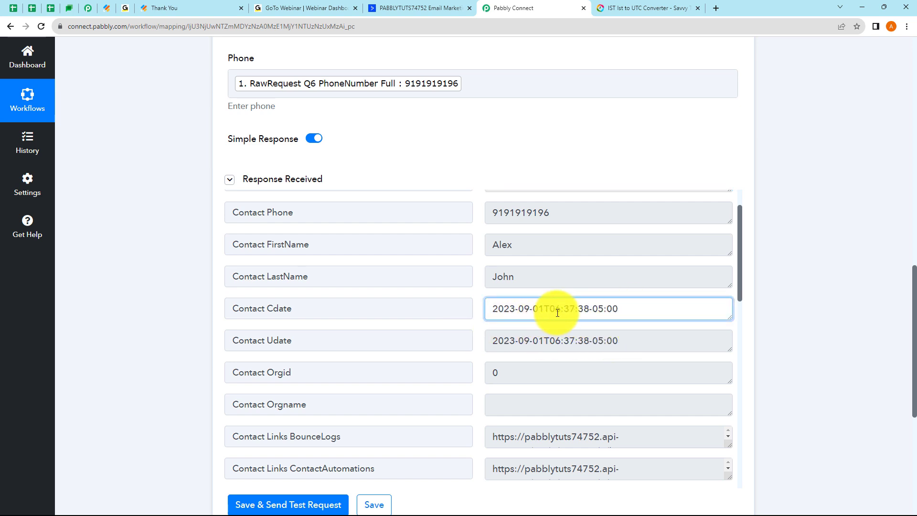
{"action": "scroll", "coordinate": [556, 313], "scroll_direction": "down", "scroll_amount": 2}
{"action": "scroll", "coordinate": [558, 313], "scroll_direction": "down", "scroll_amount": 3}
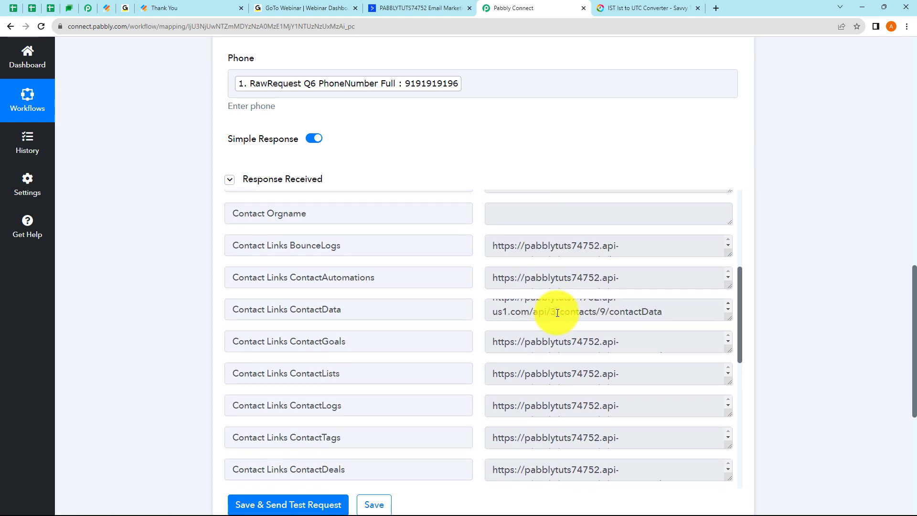
{"action": "scroll", "coordinate": [478, 319], "scroll_direction": "down", "scroll_amount": 7}
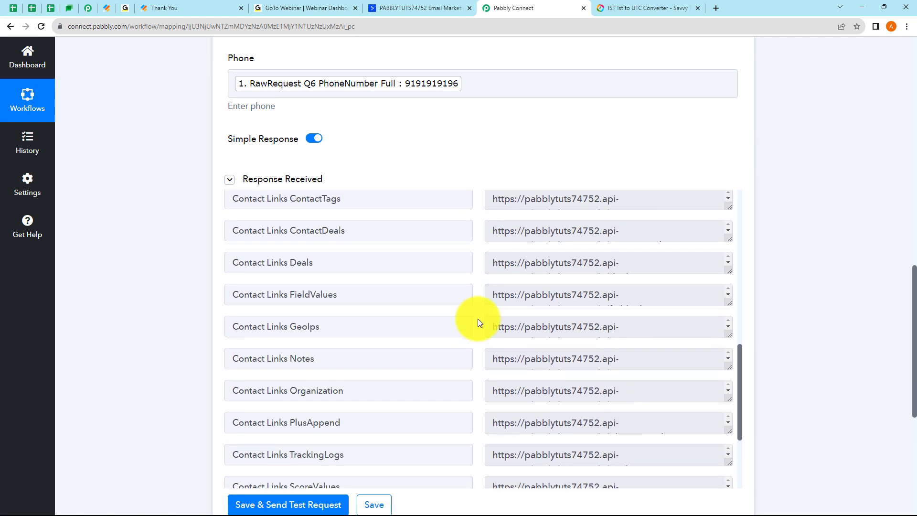
{"action": "scroll", "coordinate": [478, 319], "scroll_direction": "up", "scroll_amount": 10}
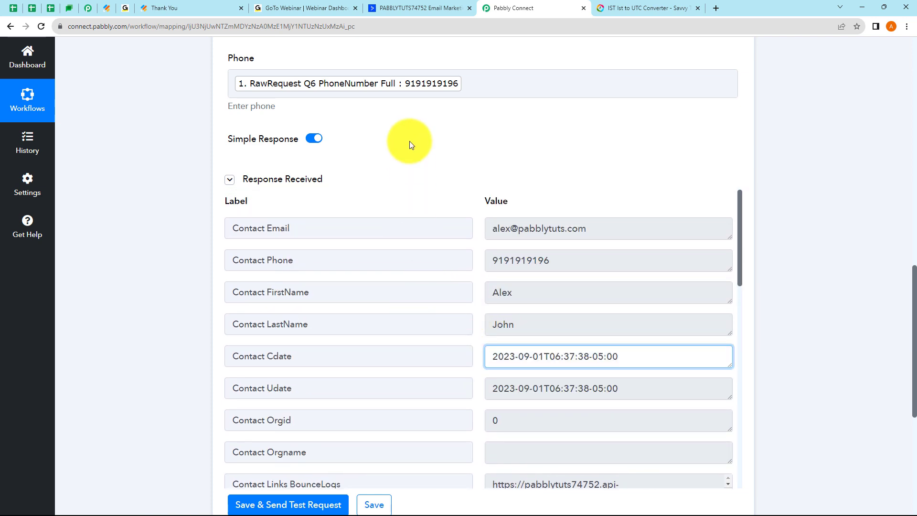
{"action": "left_click", "coordinate": [420, 155]}
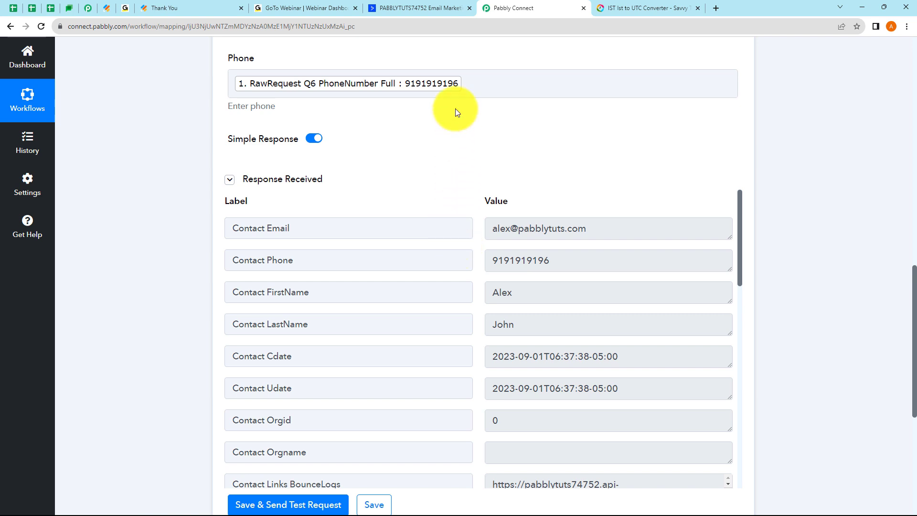
Step: Switch to ActiveCampaign and check the contacts list for the newly created contact and its creation date
{"action": "left_click", "coordinate": [420, 13]}
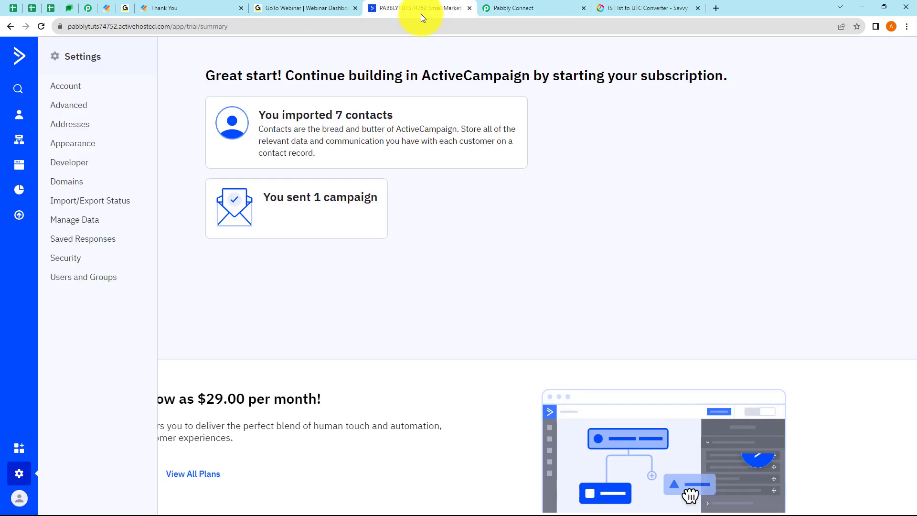
{"action": "left_click", "coordinate": [25, 123]}
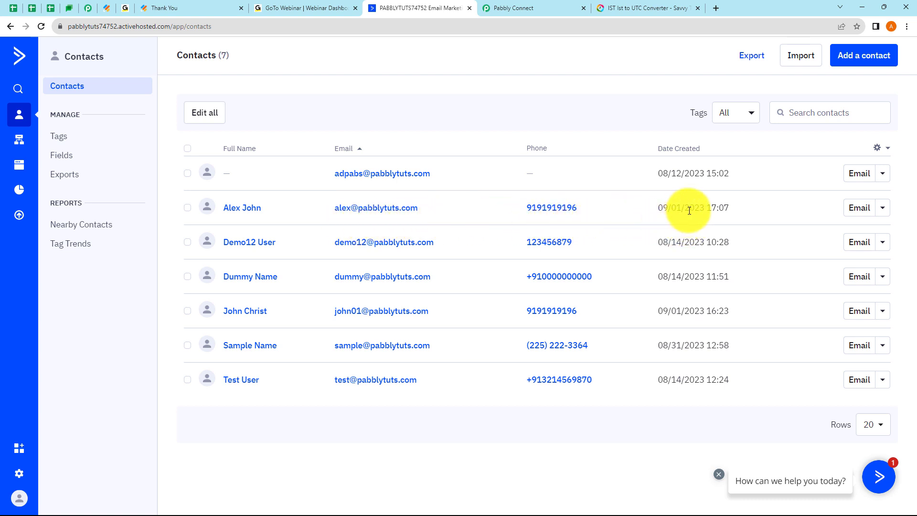
{"action": "left_click_drag", "start_coordinate": [706, 209], "coordinate": [675, 211]}
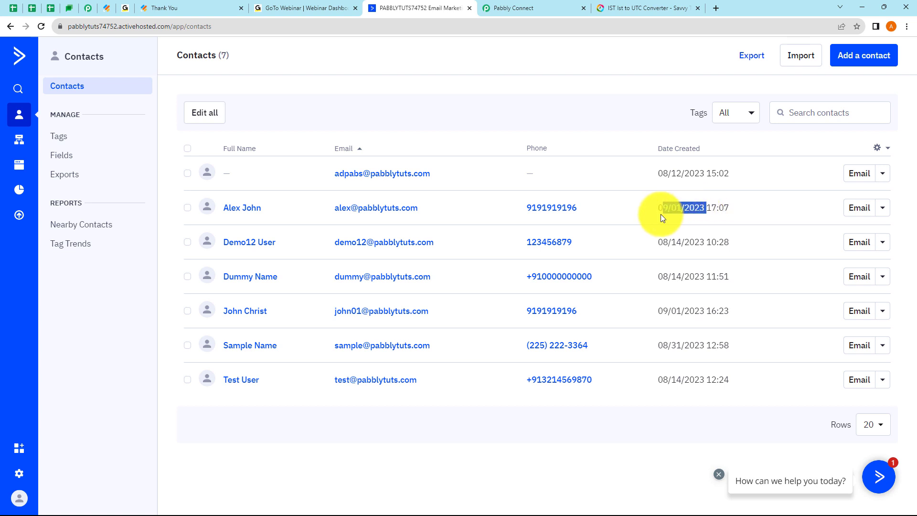
{"action": "left_click", "coordinate": [661, 214]}
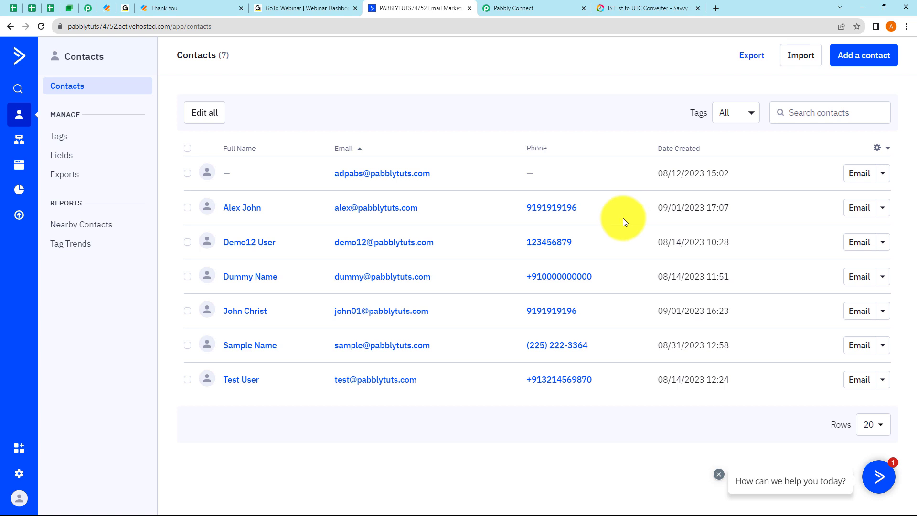
Step: Return to Pabbly Connect and collapse the ActiveCampaign Create a Contact action
{"action": "left_click", "coordinate": [535, 7]}
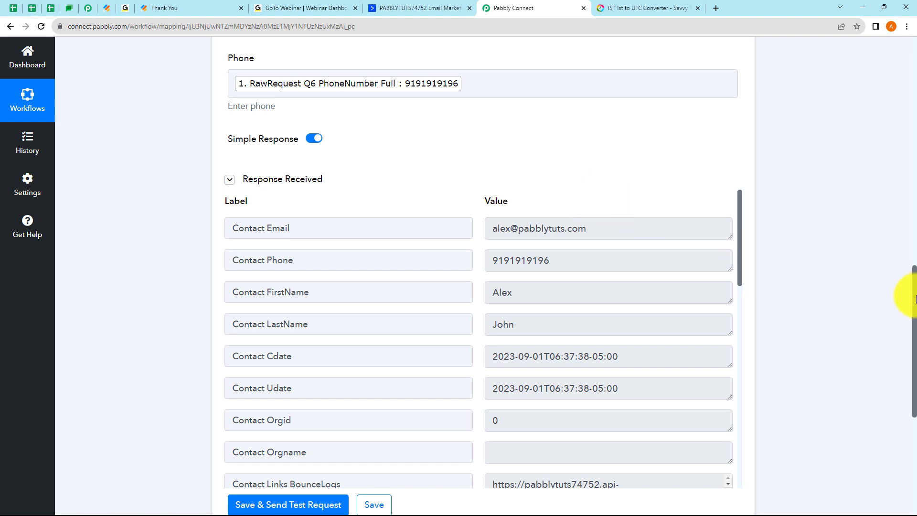
{"action": "left_click_drag", "start_coordinate": [912, 291], "coordinate": [912, 19]}
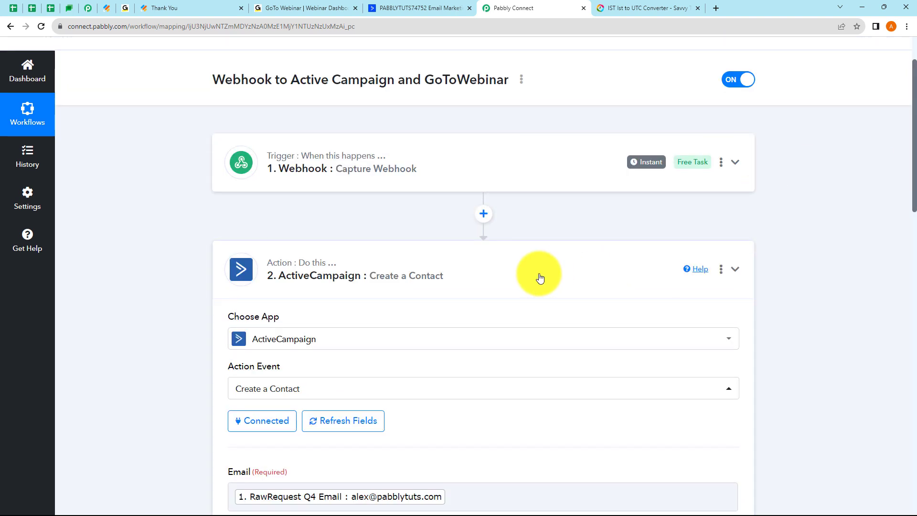
{"action": "left_click", "coordinate": [538, 273]}
{"action": "scroll", "coordinate": [432, 267], "scroll_direction": "up", "scroll_amount": 1}
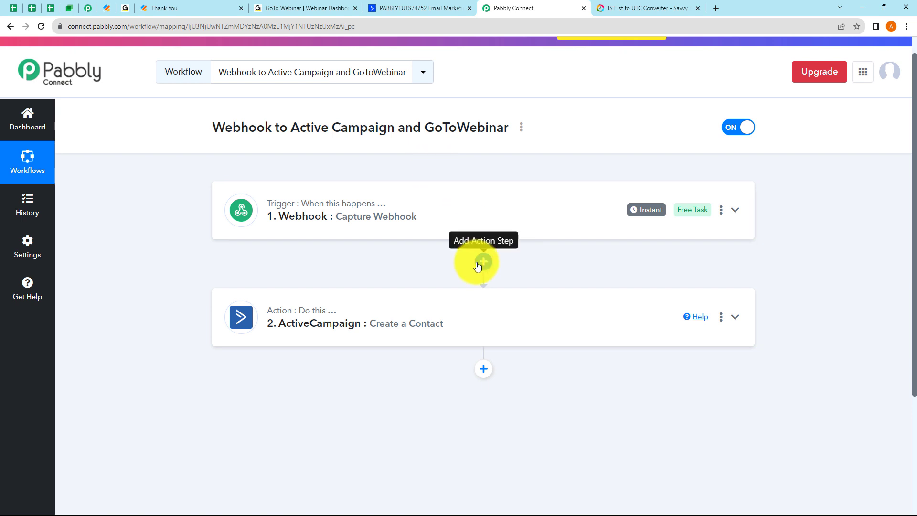
Step: Add a GoToWebinar action after the ActiveCampaign step with Create Registrant as the action event
{"action": "left_click", "coordinate": [485, 372]}
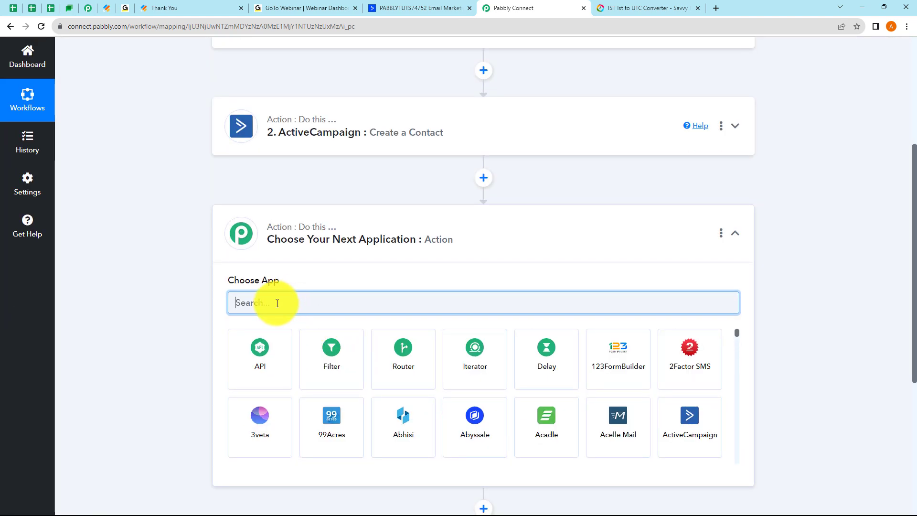
{"action": "type", "text": "GoToWe"}
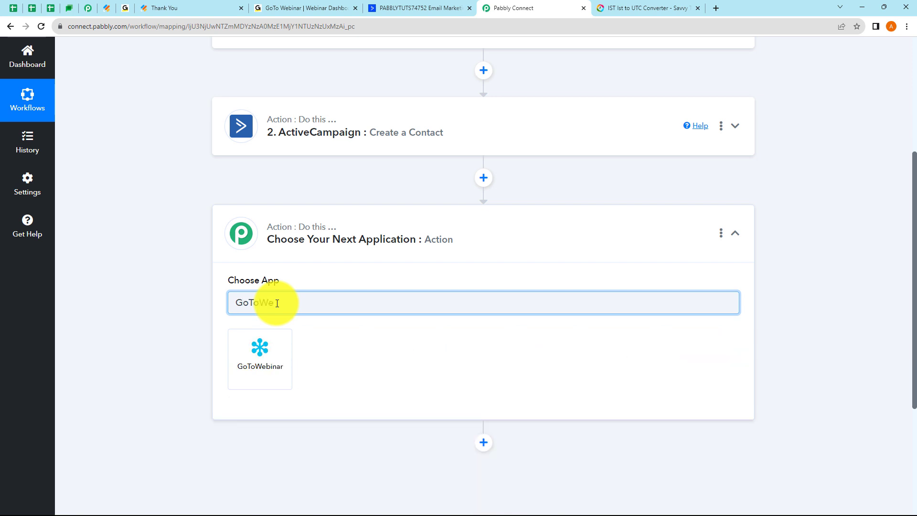
{"action": "type", "text": "binar"}
{"action": "left_click", "coordinate": [267, 337]}
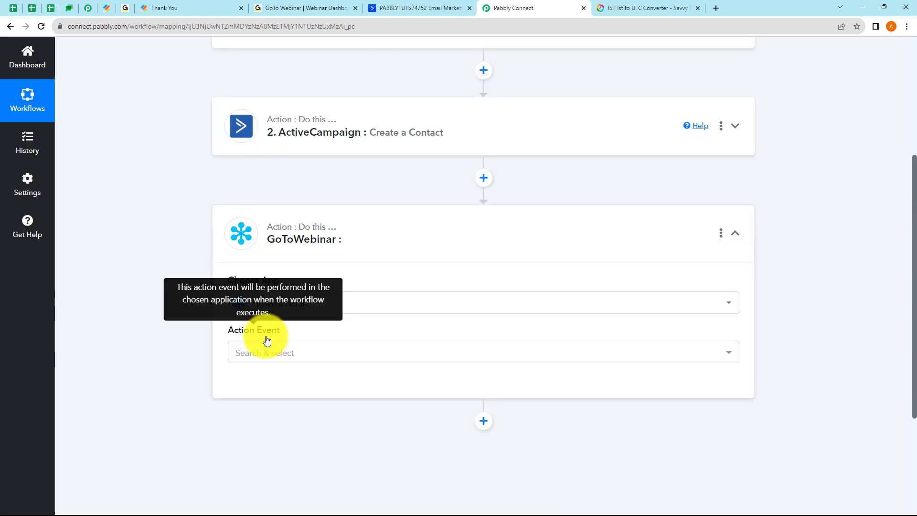
{"action": "left_click", "coordinate": [277, 352]}
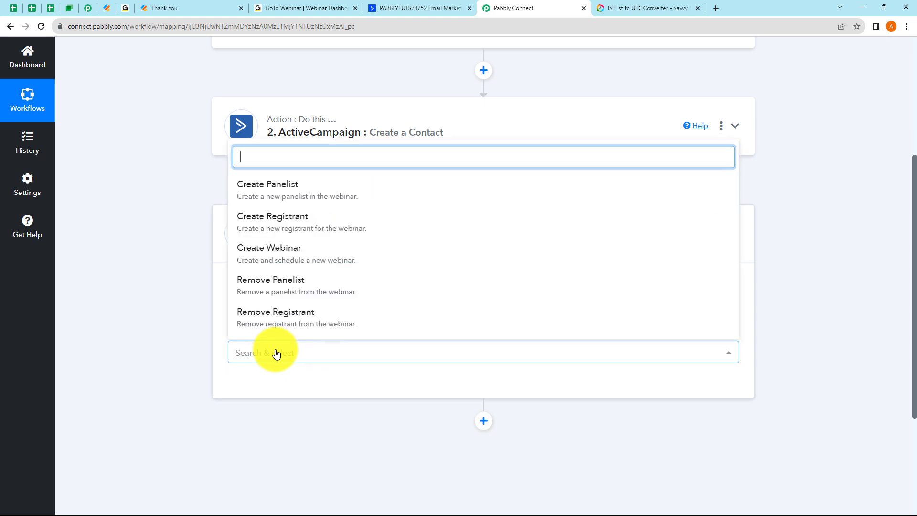
{"action": "left_click", "coordinate": [306, 218]}
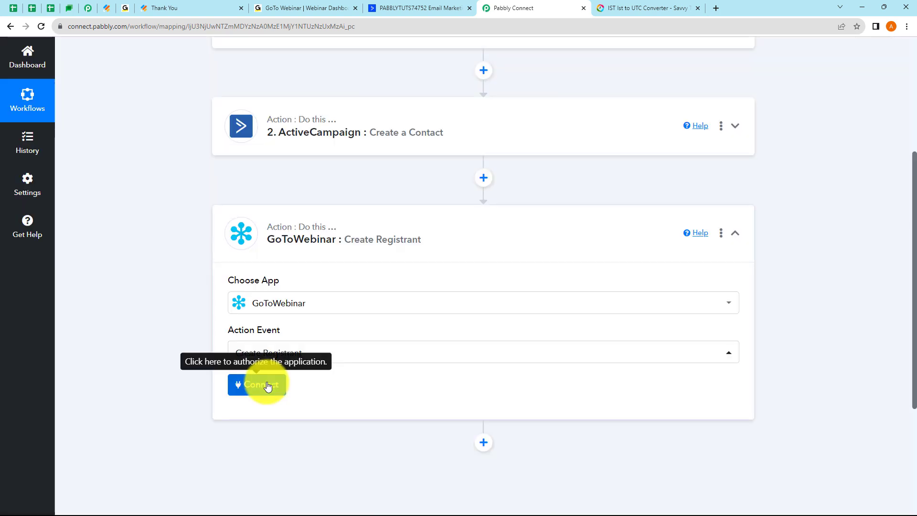
Step: Open the GoToWebinar account connection settings and choose to add a new connection
{"action": "left_click", "coordinate": [267, 384]}
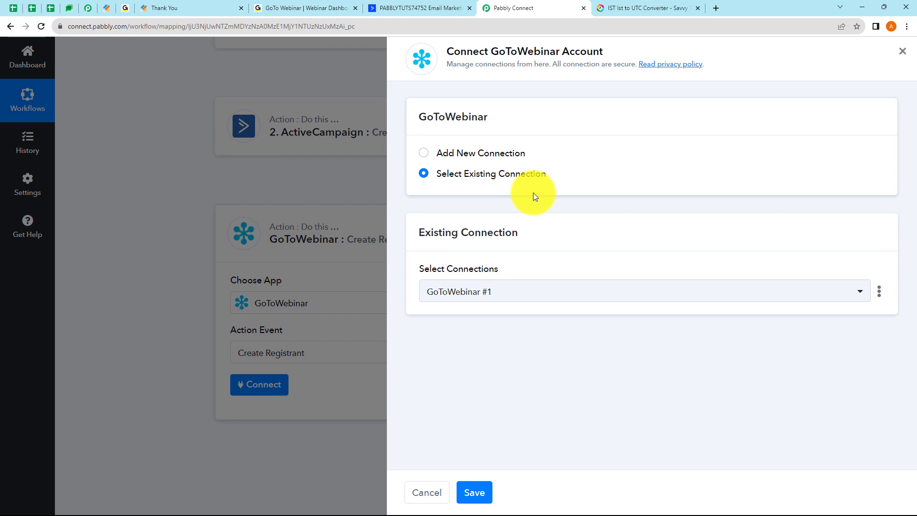
{"action": "left_click", "coordinate": [506, 298]}
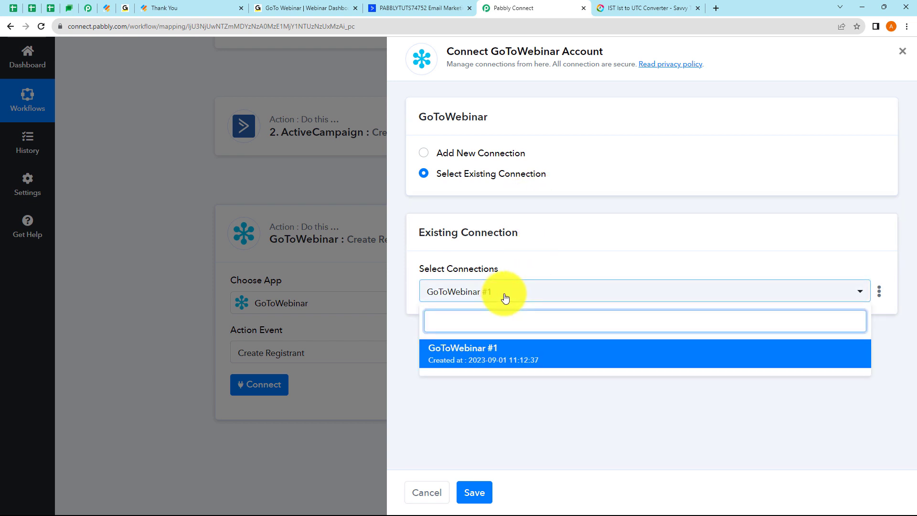
{"action": "left_click", "coordinate": [571, 405]}
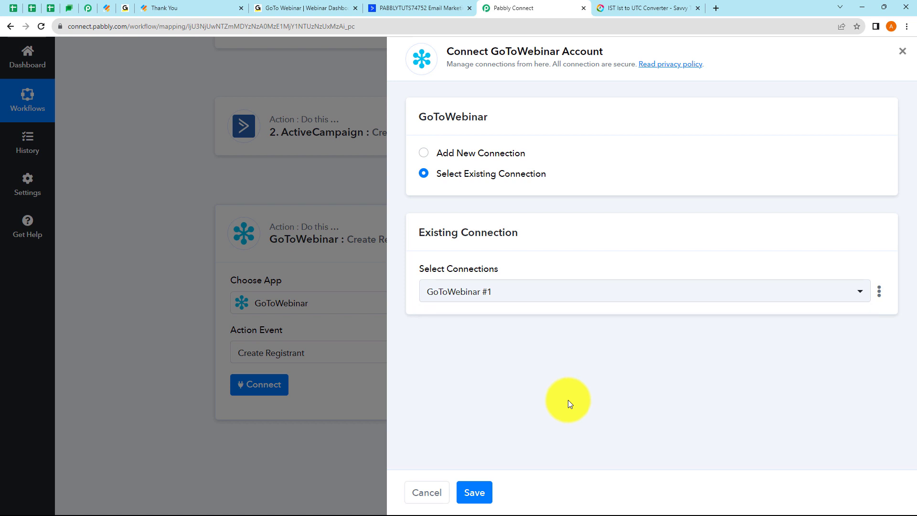
{"action": "left_click", "coordinate": [423, 157]}
{"action": "scroll", "coordinate": [548, 230], "scroll_direction": "down", "scroll_amount": 2}
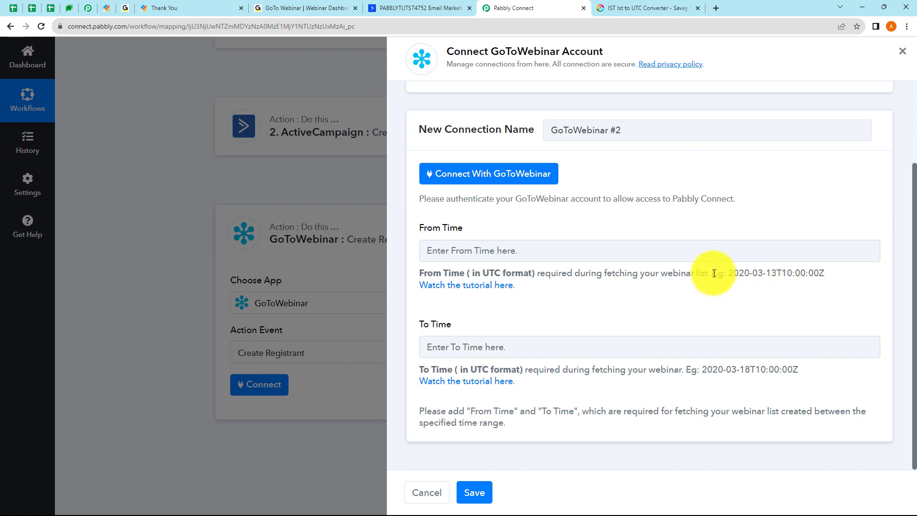
Step: Copy the example UTC timestamp 2020-03-13T10:00:00Z into the new connection's From Time field
{"action": "mouse_move", "coordinate": [711, 273]}
{"action": "left_mouse_down"}
{"action": "mouse_move", "coordinate": [812, 281]}
{"action": "mouse_move", "coordinate": [819, 273]}
{"action": "mouse_move", "coordinate": [729, 274]}
{"action": "left_mouse_up"}
{"action": "left_click", "coordinate": [826, 275]}
{"action": "right_click", "coordinate": [734, 276]}
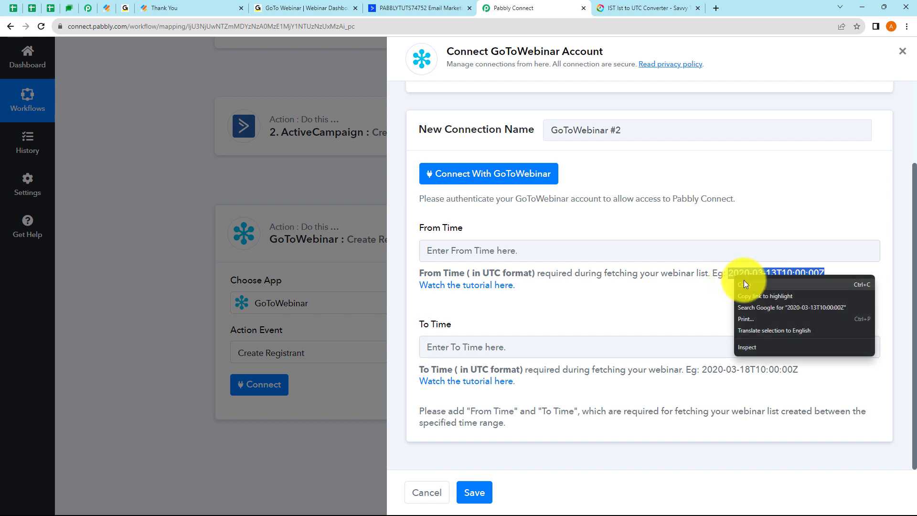
{"action": "left_click", "coordinate": [747, 287]}
{"action": "right_click", "coordinate": [431, 248]}
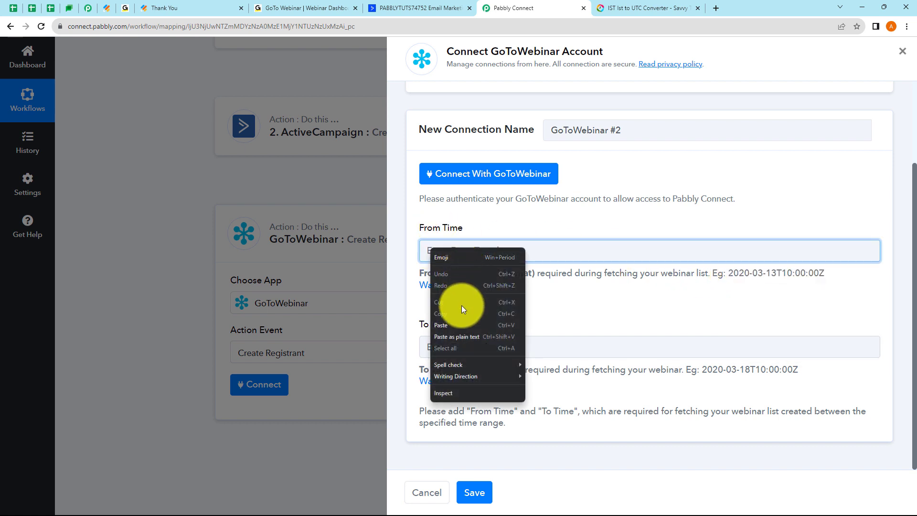
{"action": "left_click", "coordinate": [455, 324]}
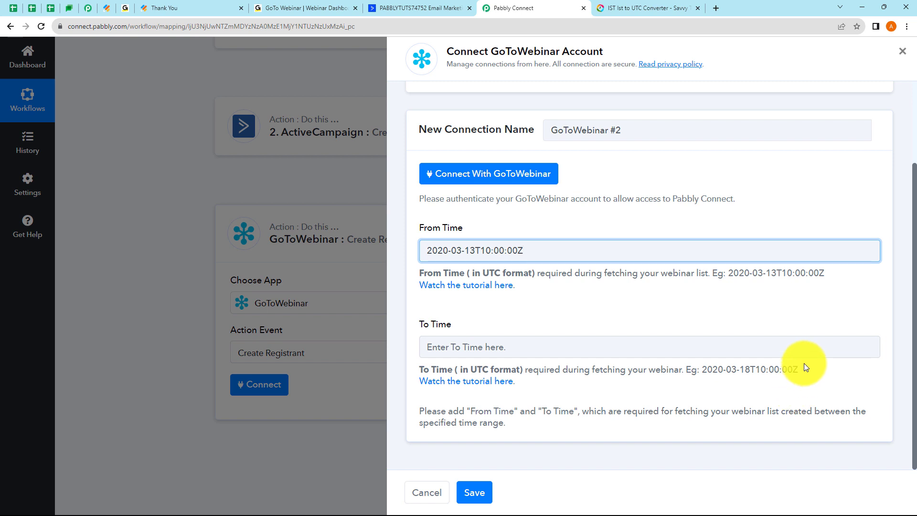
Step: Copy the example UTC timestamp 2020-03-18T10:00:00Z into the new connection's To Time field
{"action": "left_click_drag", "start_coordinate": [804, 367], "coordinate": [710, 372]}
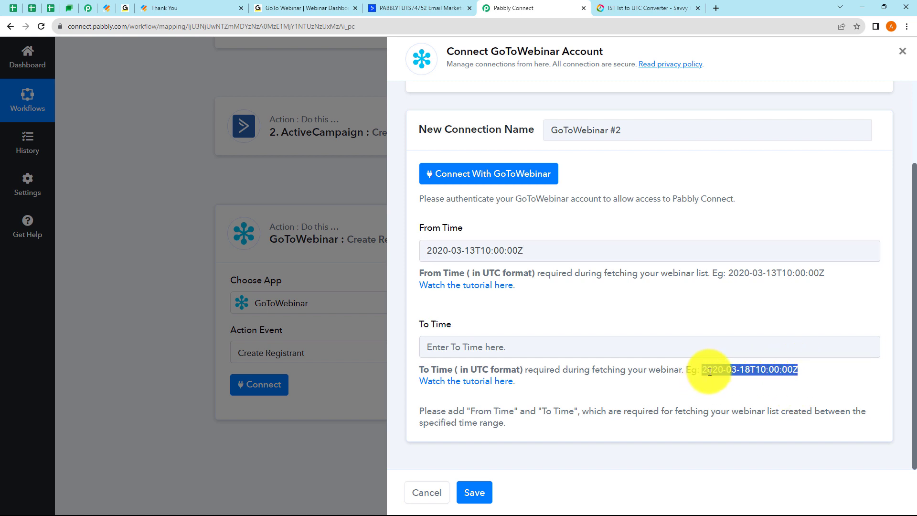
{"action": "right_click", "coordinate": [710, 372]}
{"action": "left_click", "coordinate": [723, 379]}
{"action": "left_click", "coordinate": [504, 340]}
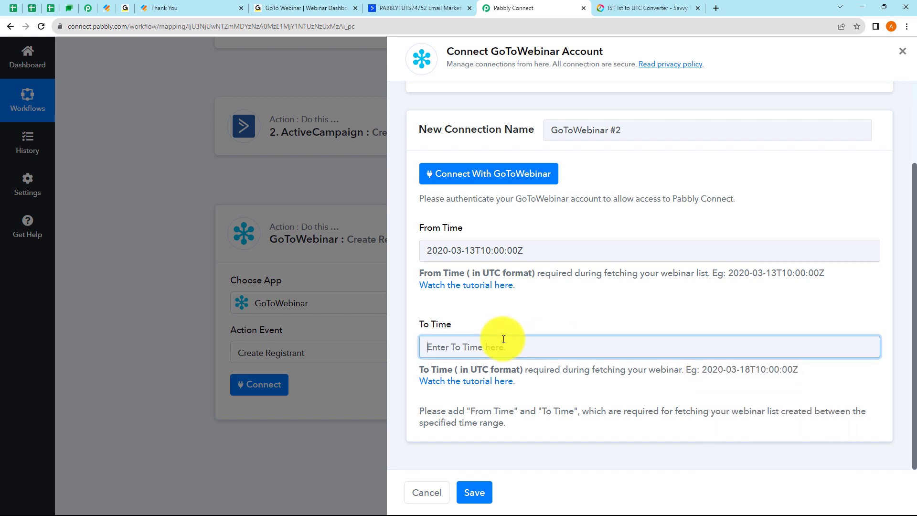
{"action": "right_click", "coordinate": [503, 339]}
{"action": "left_click", "coordinate": [521, 412]}
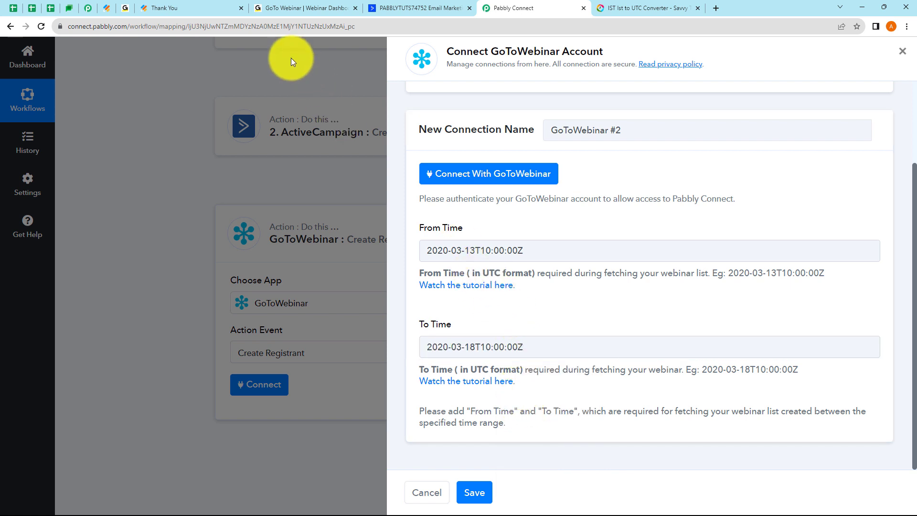
Step: Check the upcoming PHP Course webinar's date and time in the GoTo Webinar dashboard and return to Pabbly Connect
{"action": "left_click", "coordinate": [297, 10]}
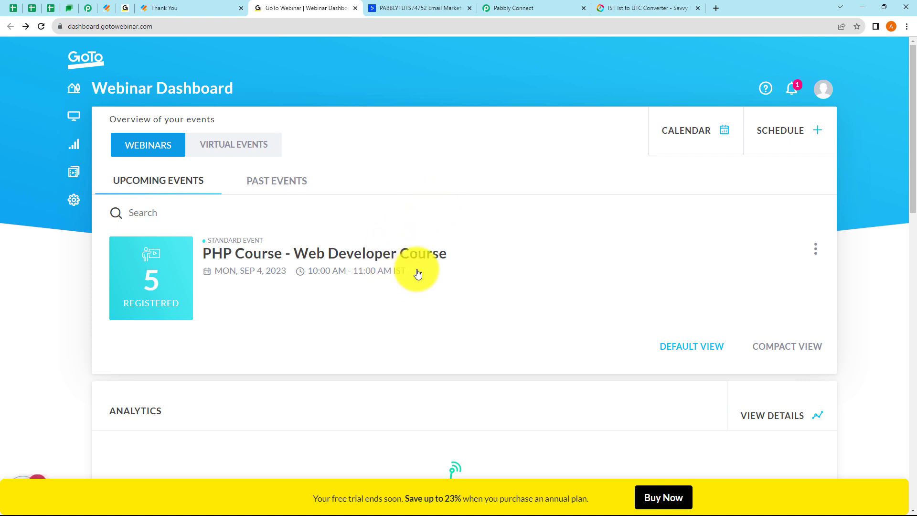
{"action": "left_click", "coordinate": [516, 10]}
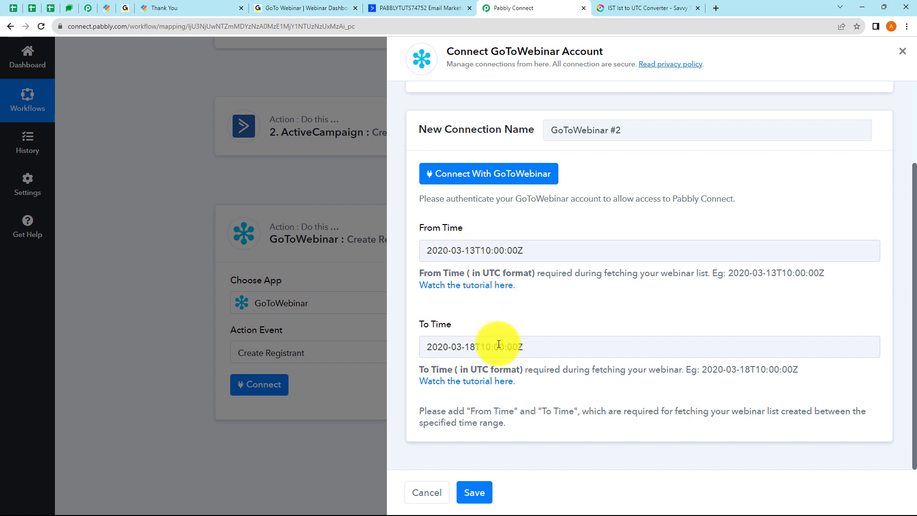
Step: Change the date in the From Time field to 2023-09-01
{"action": "left_click", "coordinate": [449, 252]}
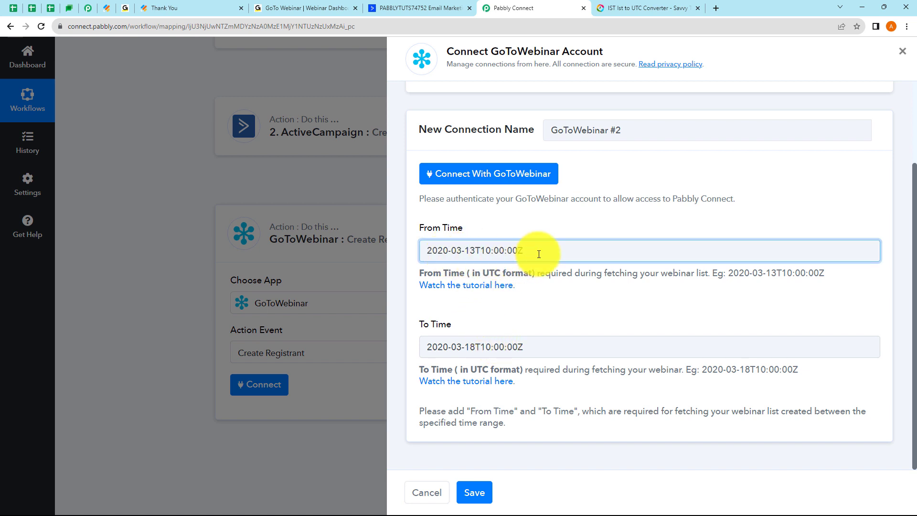
{"action": "left_click", "coordinate": [448, 251]}
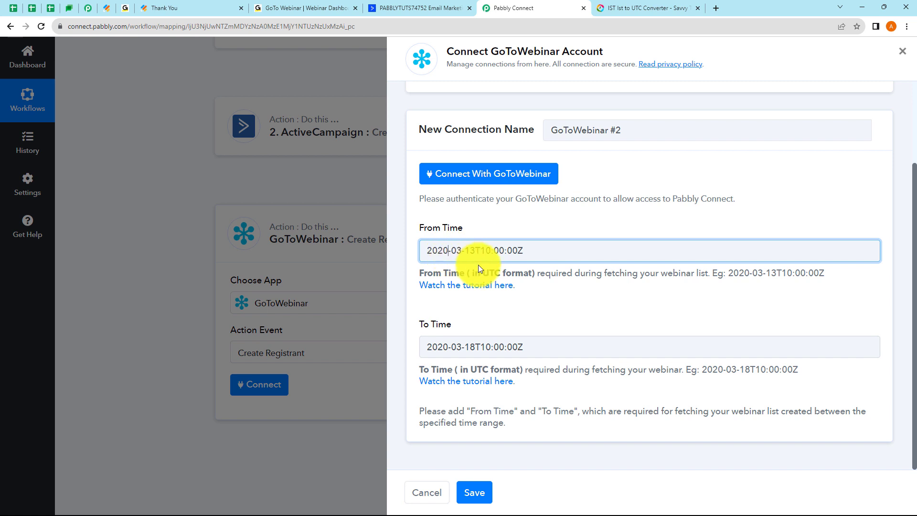
{"action": "key", "text": "BackSpace"}
{"action": "type", "text": "3"}
{"action": "left_click", "coordinate": [462, 251]}
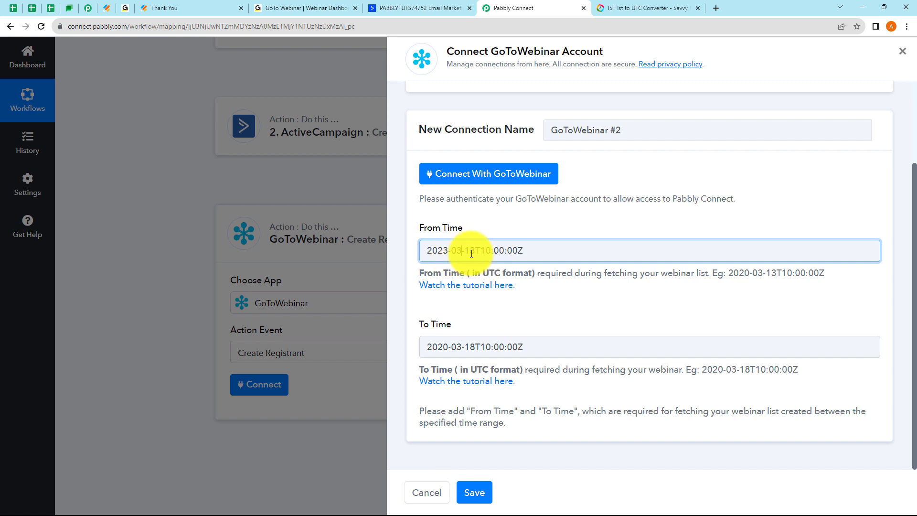
{"action": "key", "text": "BackSpace"}
{"action": "type", "text": "9"}
{"action": "key", "text": "Delete"}
{"action": "key", "text": "Delete"}
{"action": "type", "text": "01"}
Step: Change the date in the To Time field to 2023-09-10
{"action": "left_click", "coordinate": [480, 348]}
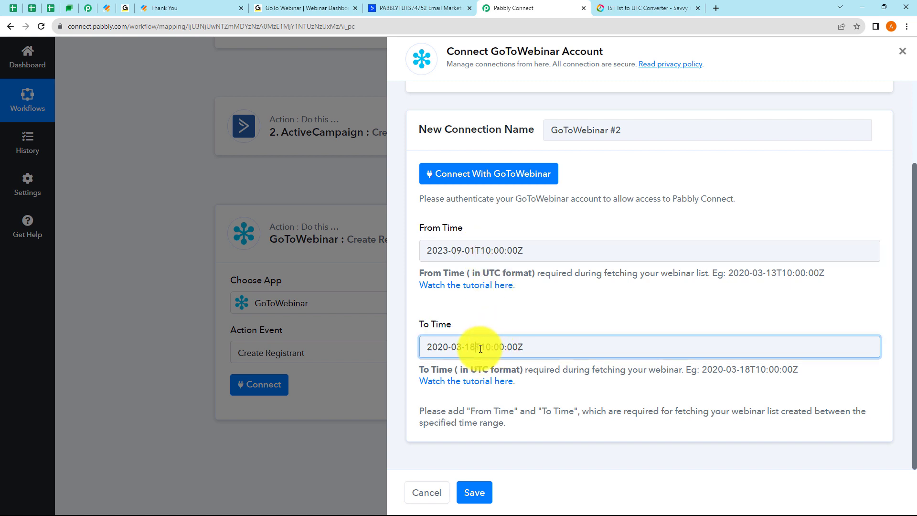
{"action": "key", "text": "BackSpace"}
{"action": "key", "text": "BackSpace"}
{"action": "type", "text": "10"}
{"action": "left_click", "coordinate": [449, 349]}
{"action": "key", "text": "BackSpace"}
{"action": "type", "text": "3"}
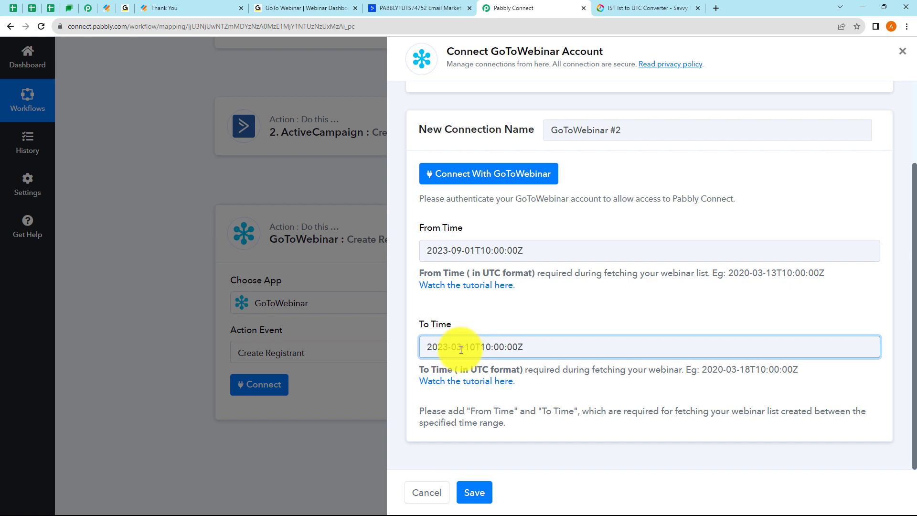
{"action": "left_click", "coordinate": [461, 349]}
{"action": "key", "text": "BackSpace"}
{"action": "type", "text": "9"}
{"action": "left_click", "coordinate": [546, 351]}
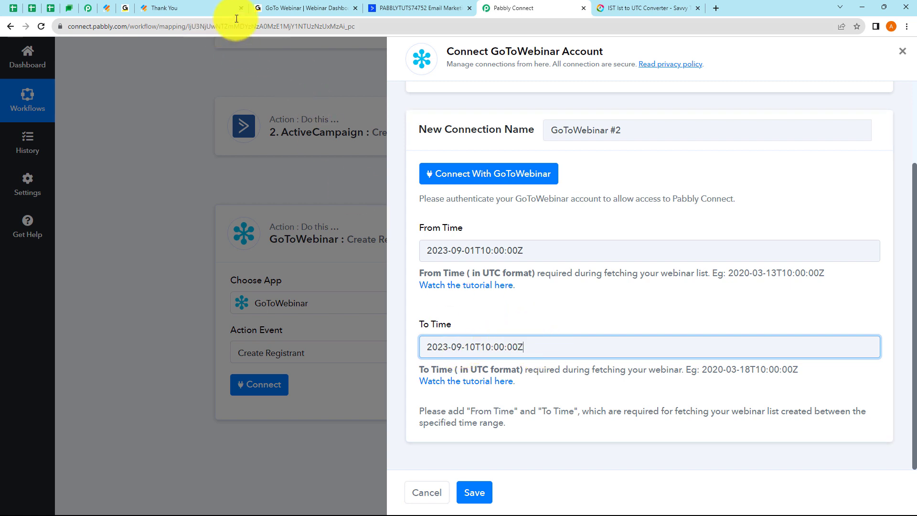
Step: Check the PHP Course webinar's start and end times in the GoTo Webinar dashboard and return to Pabbly Connect
{"action": "left_click", "coordinate": [282, 8]}
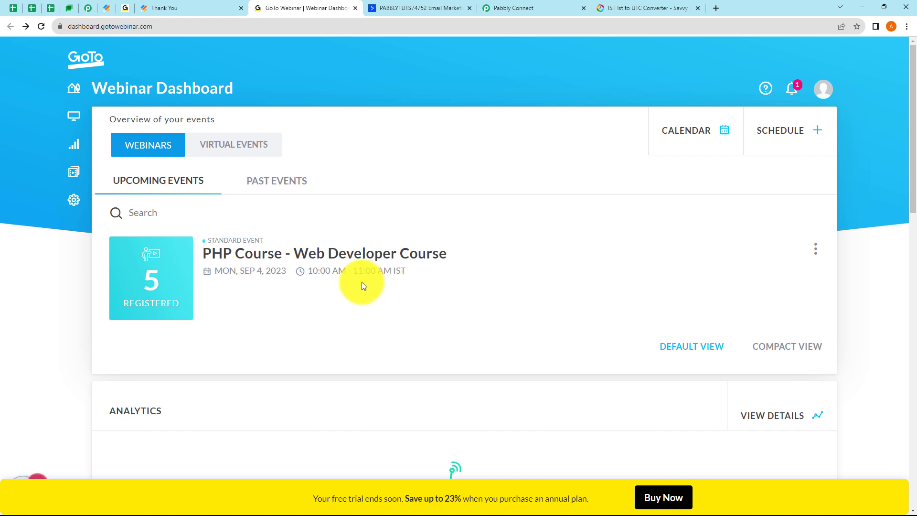
{"action": "left_click", "coordinate": [507, 7]}
{"action": "left_click", "coordinate": [462, 271]}
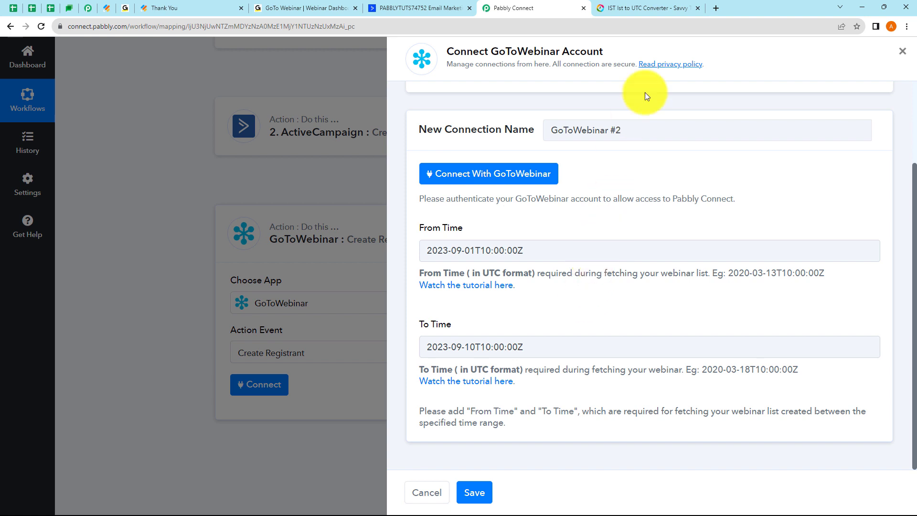
Step: Convert the webinar's 10:00 am IST start time to UTC in the Savvy Time converter
{"action": "left_click", "coordinate": [625, 9]}
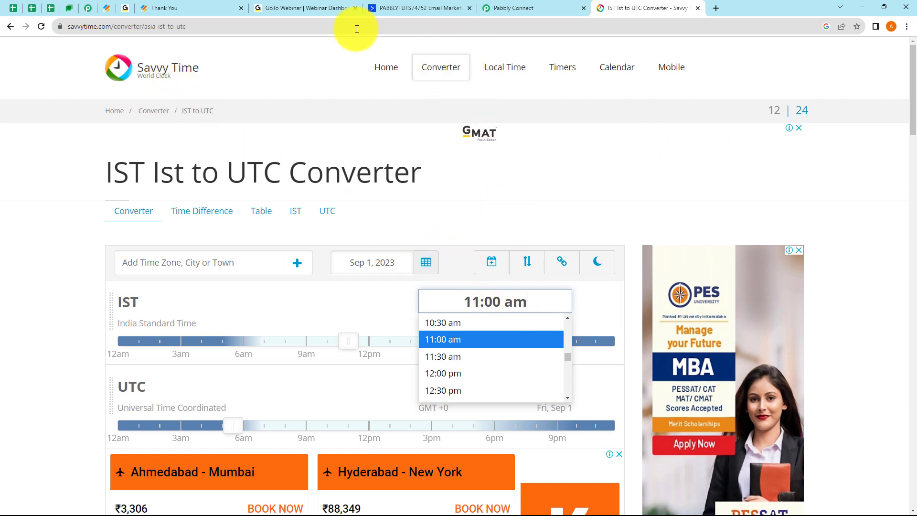
{"action": "left_click", "coordinate": [290, 8]}
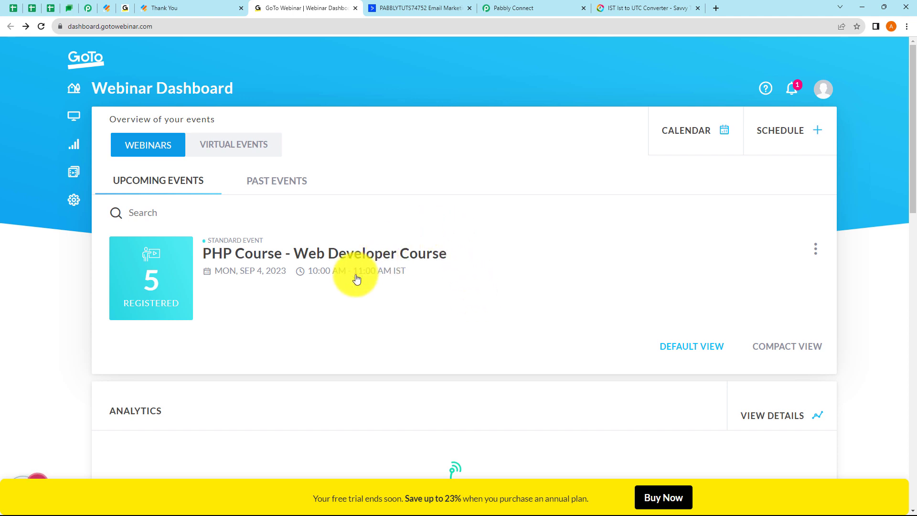
{"action": "left_click", "coordinate": [636, 9]}
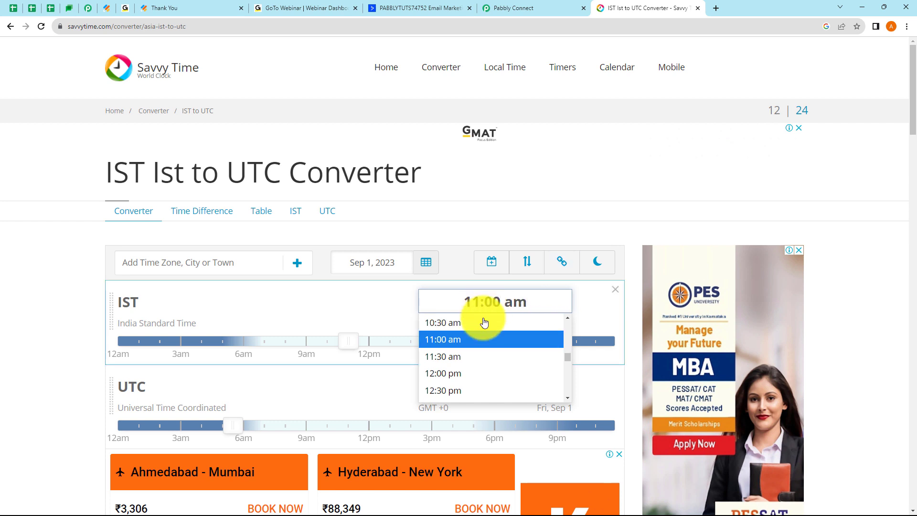
{"action": "scroll", "coordinate": [471, 342], "scroll_direction": "up", "scroll_amount": 3}
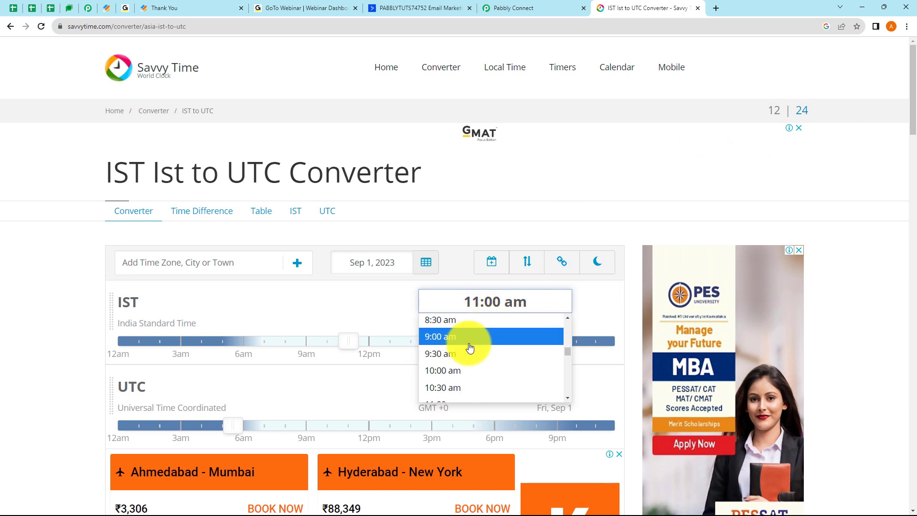
{"action": "left_click", "coordinate": [465, 371]}
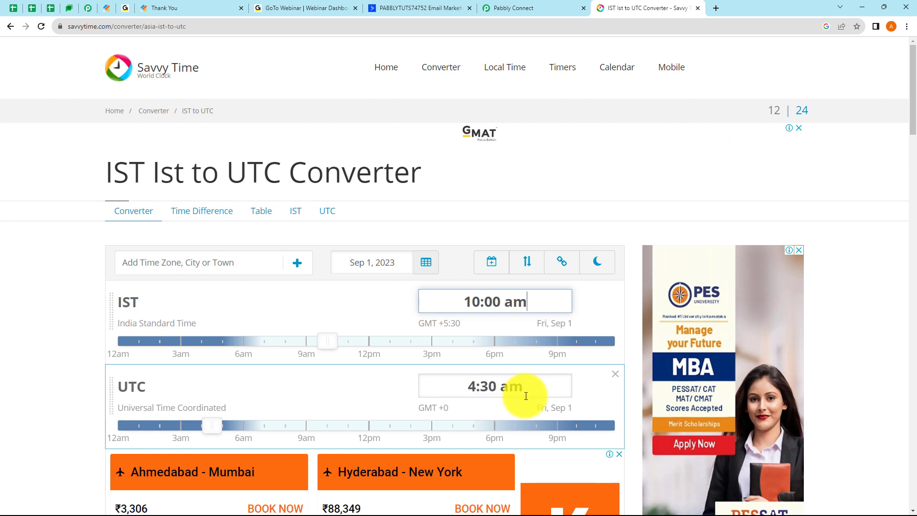
Step: Return to Pabbly Connect and set the time part of the From Time field to 04:30:00
{"action": "left_click", "coordinate": [527, 13]}
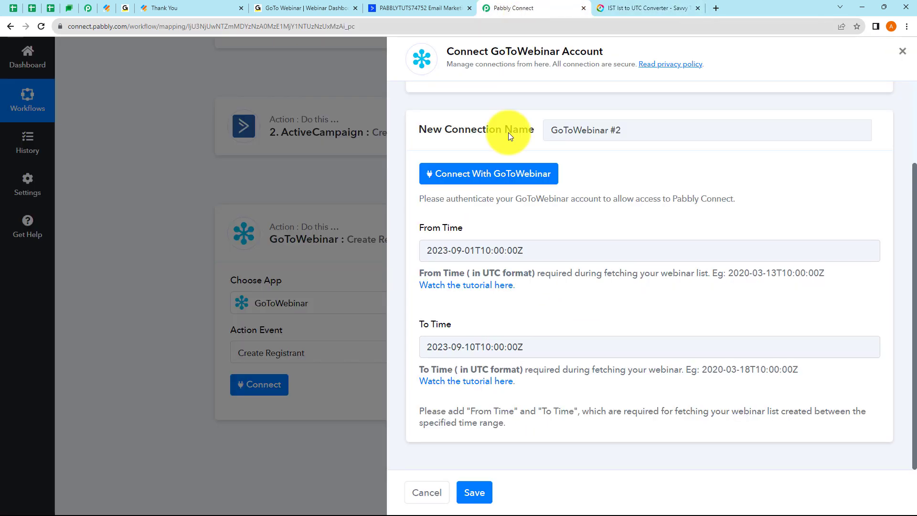
{"action": "left_click", "coordinate": [492, 251]}
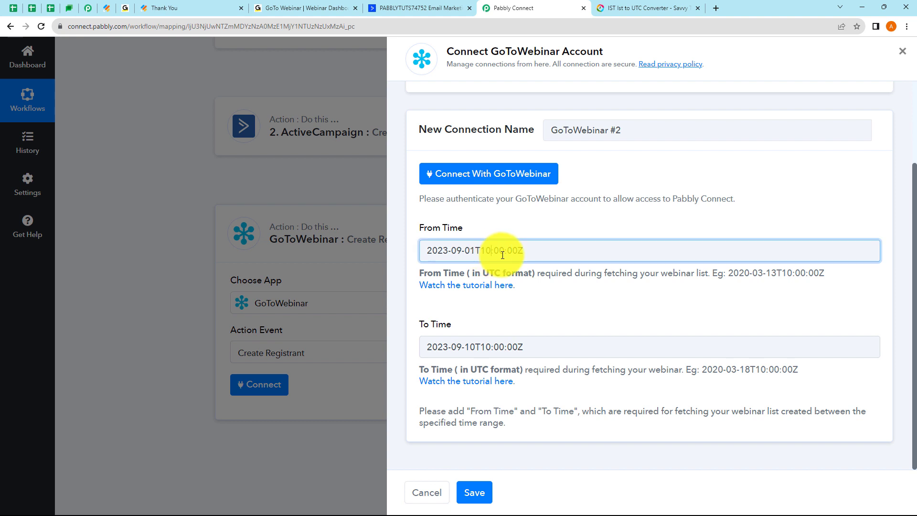
{"action": "key", "text": "BackSpace"}
{"action": "key", "text": "BackSpace"}
{"action": "type", "text": "04"}
{"action": "left_click", "coordinate": [502, 253]}
{"action": "key", "text": "BackSpace"}
{"action": "type", "text": "3"}
{"action": "left_click", "coordinate": [547, 316]}
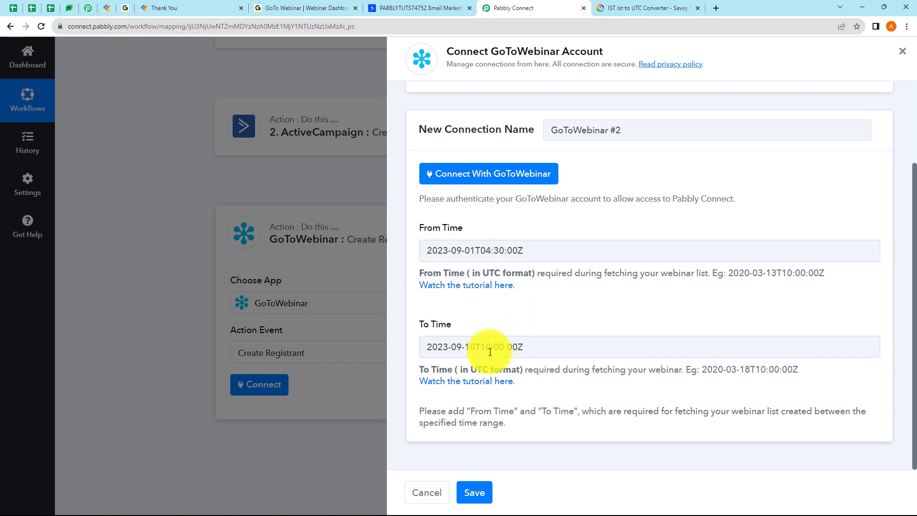
Step: Check the webinar's end time in the GoTo Webinar dashboard and convert 11:00 am IST to UTC in Savvy Time
{"action": "left_click", "coordinate": [268, 8]}
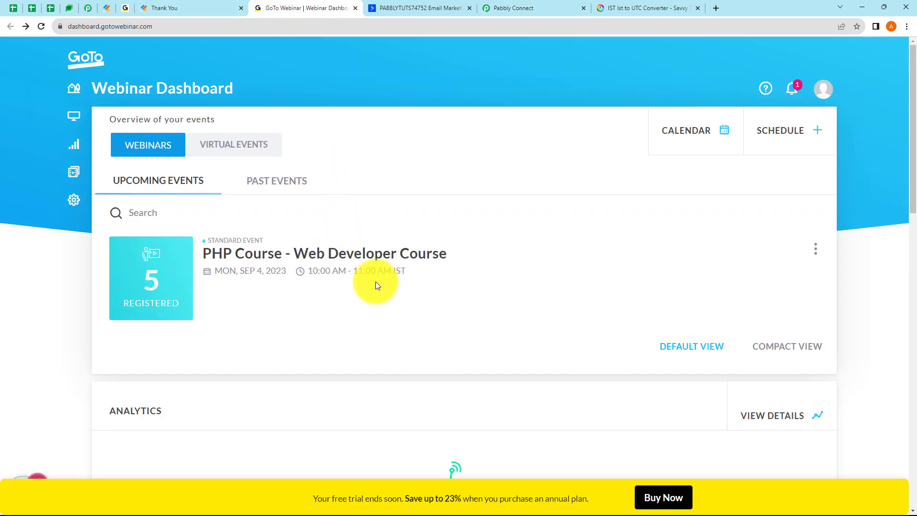
{"action": "left_click", "coordinate": [637, 9]}
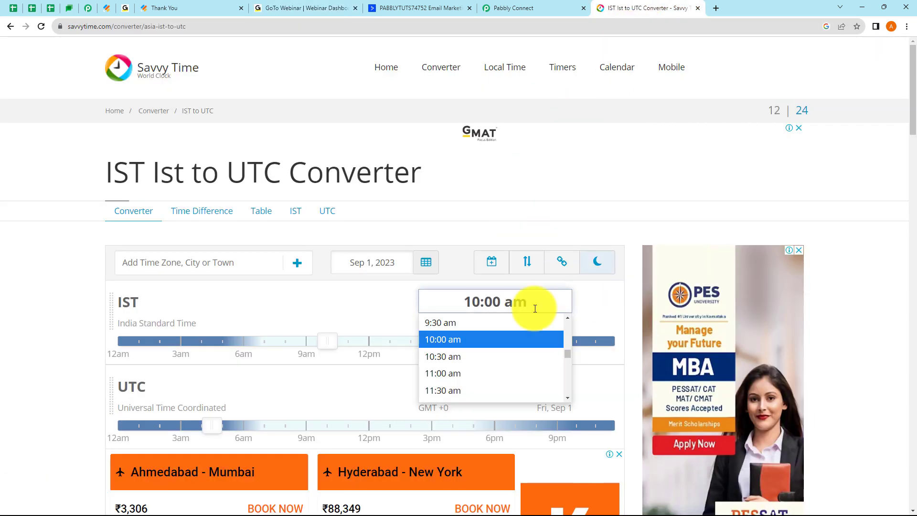
{"action": "left_click", "coordinate": [456, 374]}
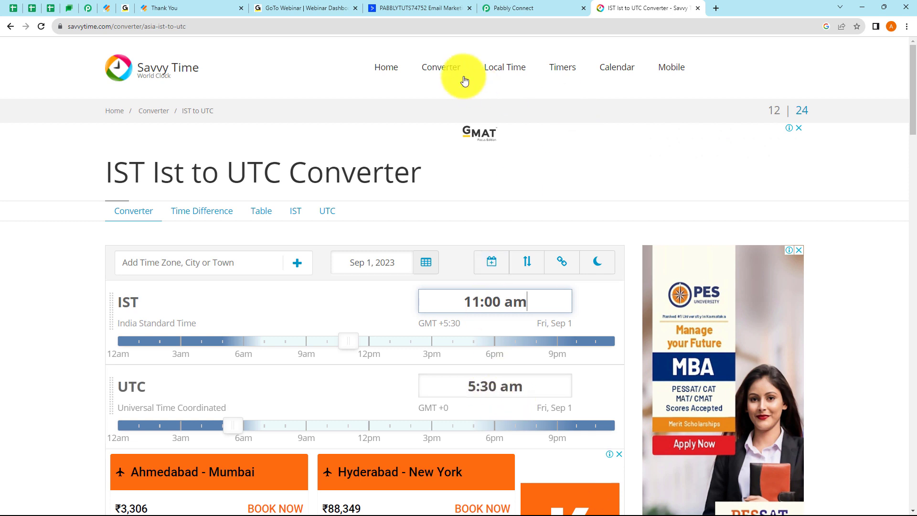
Step: Return to Pabbly Connect and set the time part of the To Time field to 05:30:00
{"action": "left_click", "coordinate": [508, 7]}
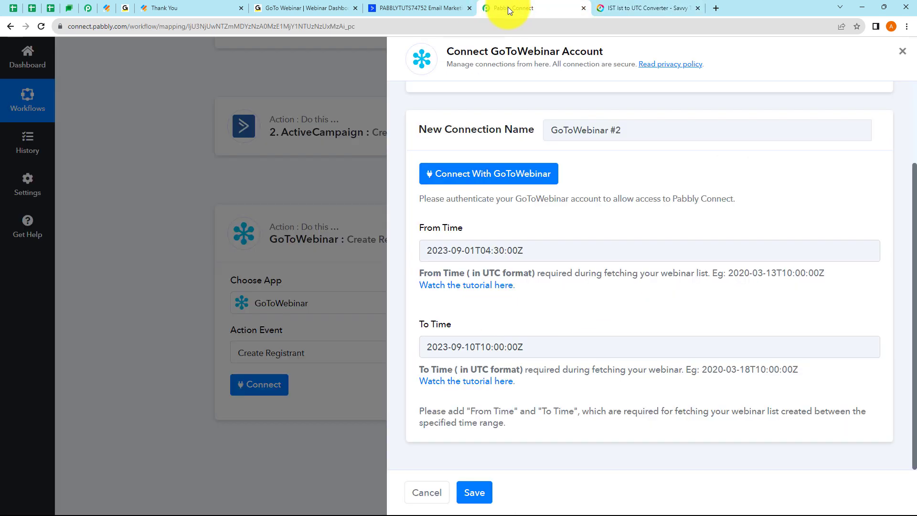
{"action": "left_click", "coordinate": [491, 349]}
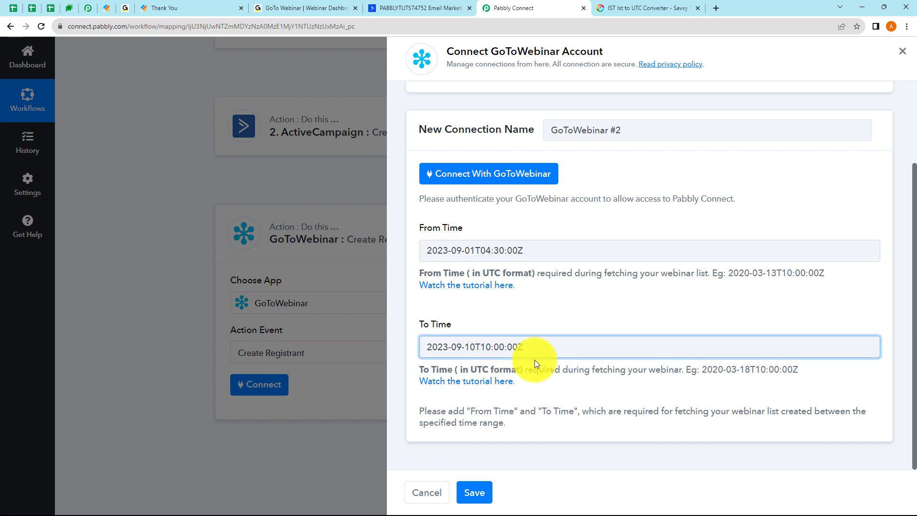
{"action": "key", "text": "BackSpace"}
{"action": "key", "text": "BackSpace"}
{"action": "type", "text": "05"}
{"action": "key", "text": "Right"}
{"action": "key", "text": "Delete"}
{"action": "key", "text": "Delete"}
{"action": "type", "text": "30"}
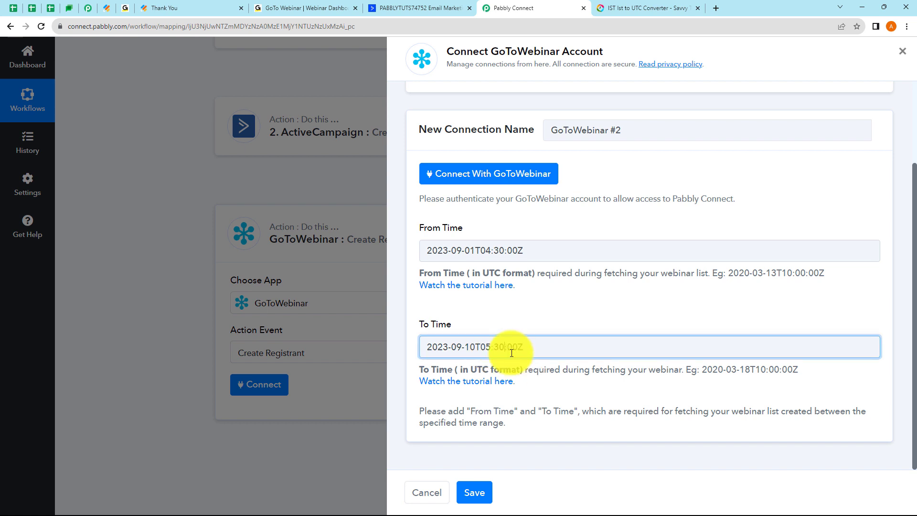
{"action": "left_click", "coordinate": [546, 313]}
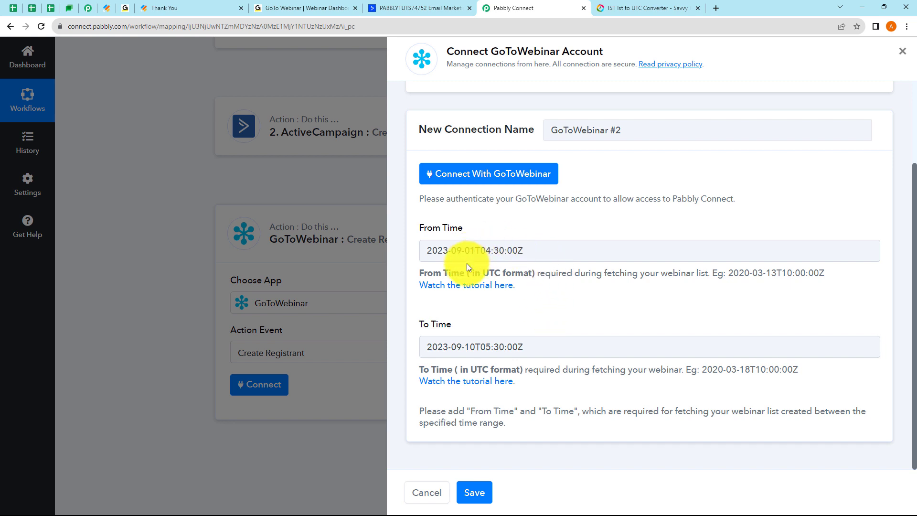
Step: Authorize the new GoToWebinar connection for the entered time range and go to the Create Registrant action's Webinar field
{"action": "left_click", "coordinate": [487, 180]}
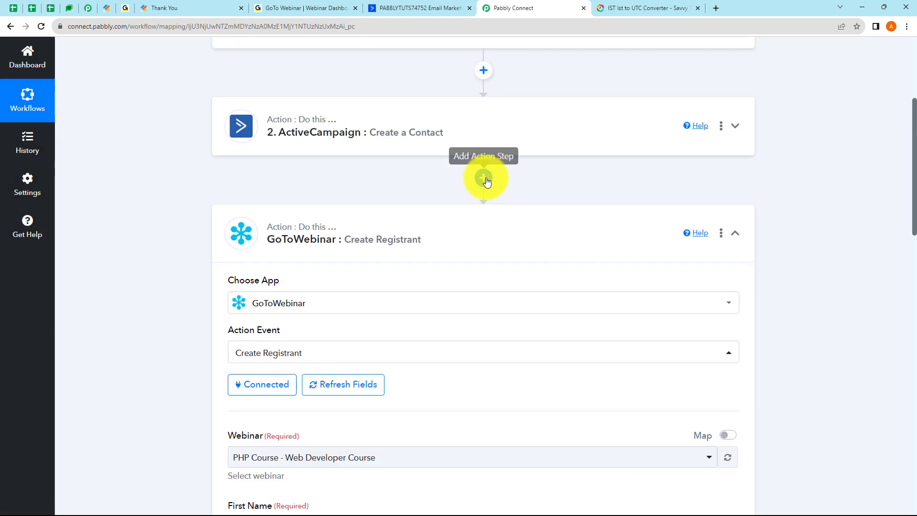
{"action": "scroll", "coordinate": [467, 308], "scroll_direction": "down", "scroll_amount": 1}
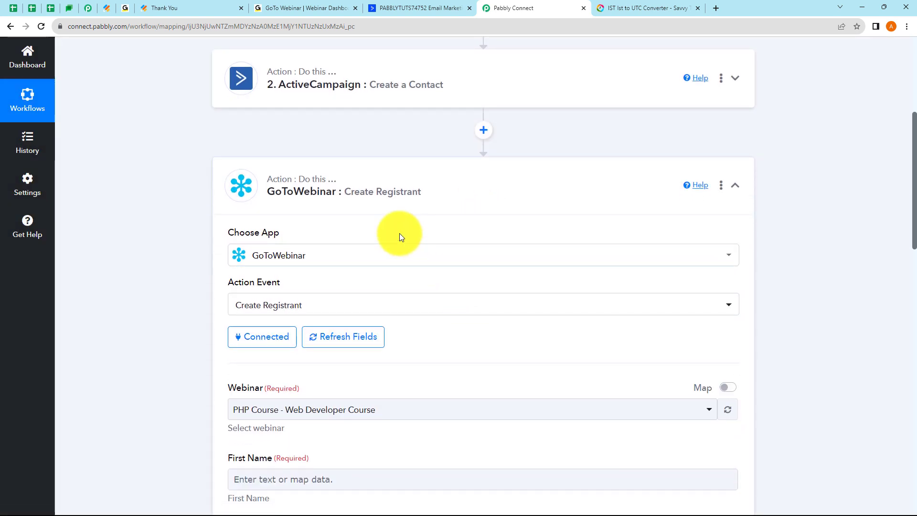
{"action": "scroll", "coordinate": [400, 233], "scroll_direction": "down", "scroll_amount": 3}
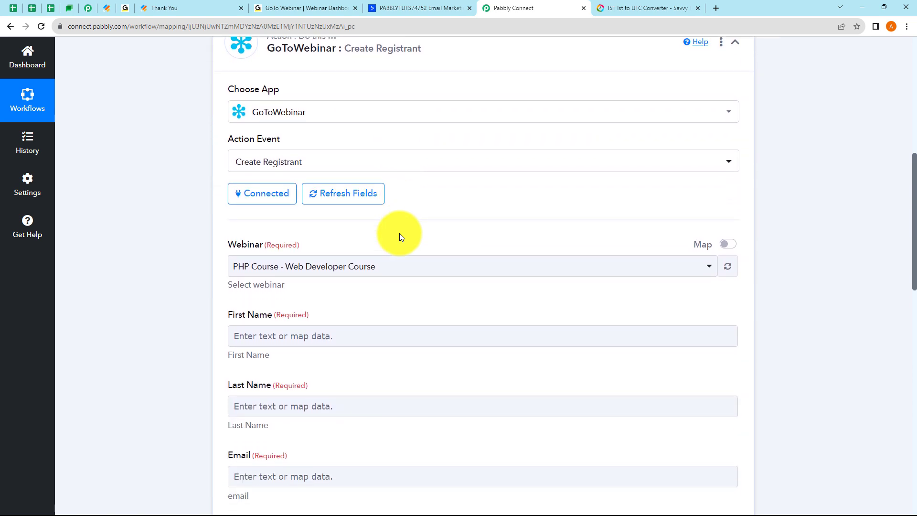
{"action": "scroll", "coordinate": [399, 234], "scroll_direction": "down", "scroll_amount": 1}
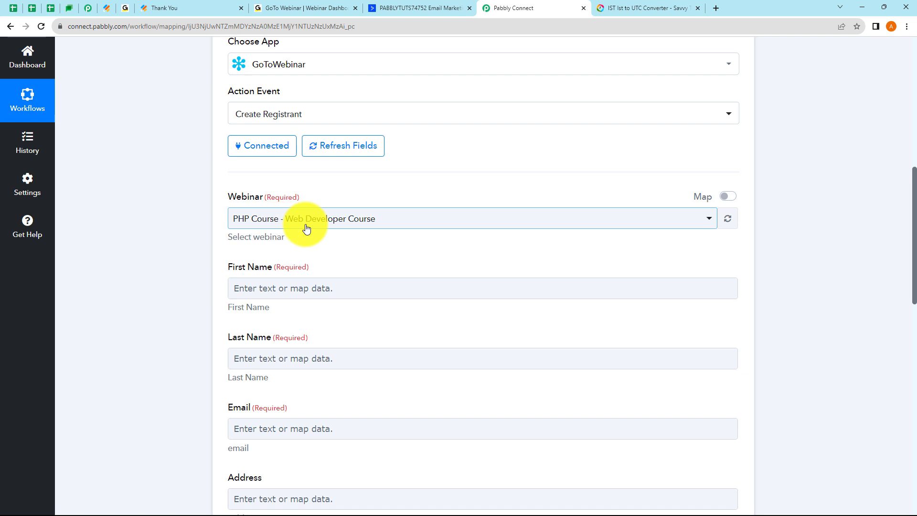
Step: Compare the upcoming event in the GoTo Webinar dashboard with the choices offered in the action's Webinar field
{"action": "left_click", "coordinate": [306, 8]}
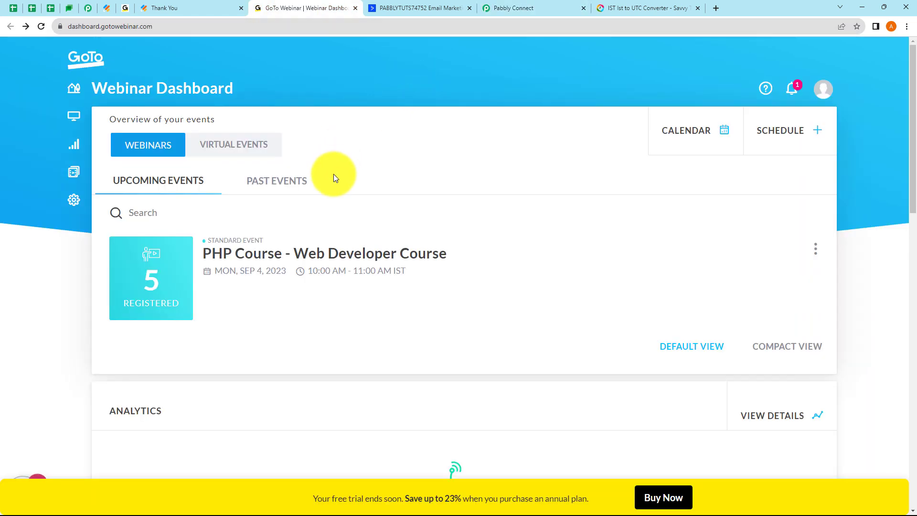
{"action": "left_click", "coordinate": [531, 8]}
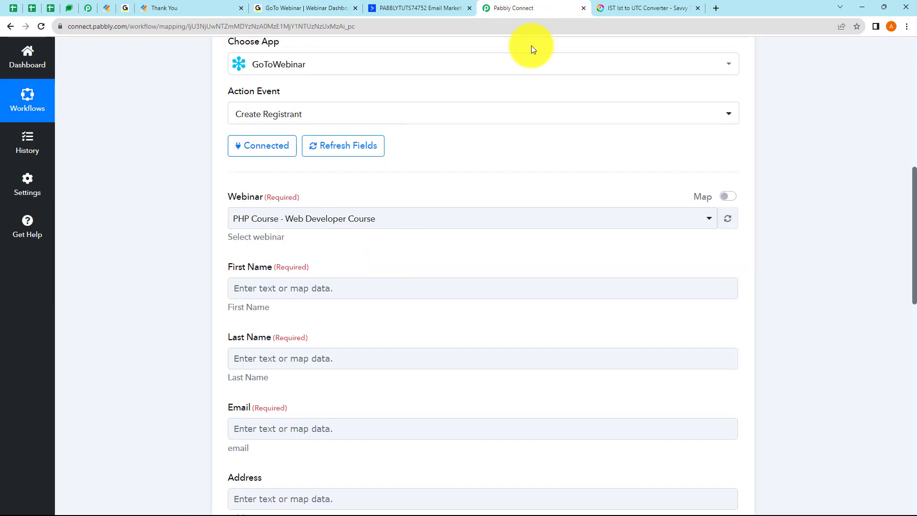
{"action": "left_click", "coordinate": [419, 229]}
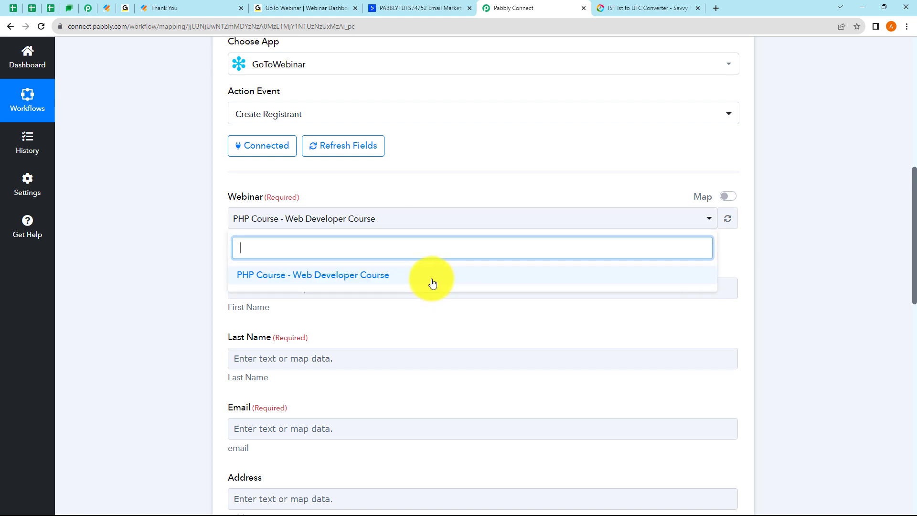
{"action": "left_click", "coordinate": [706, 281]}
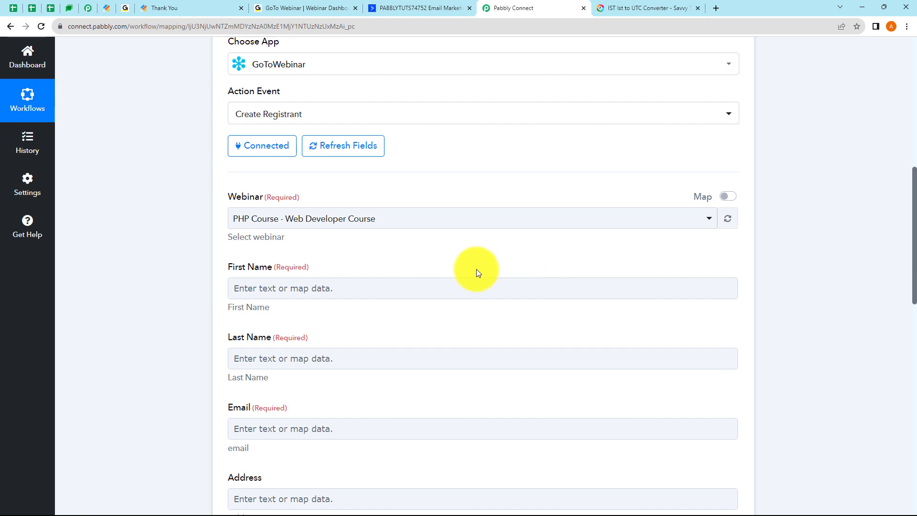
Step: Map the Create Registrant action's First Name field to RawRequest Q3 Name First from the webhook response
{"action": "scroll", "coordinate": [375, 240], "scroll_direction": "down", "scroll_amount": 2}
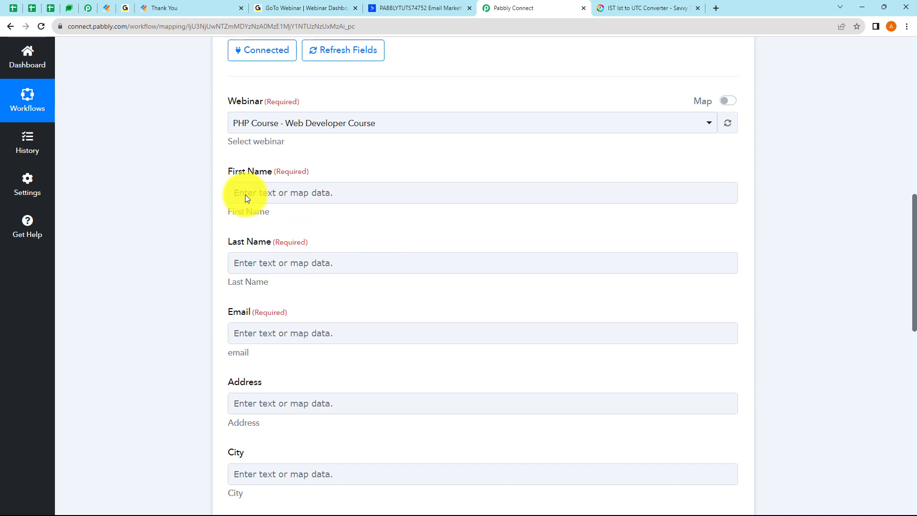
{"action": "scroll", "coordinate": [215, 186], "scroll_direction": "up", "scroll_amount": 1}
{"action": "left_click", "coordinate": [262, 240]}
{"action": "scroll", "coordinate": [258, 240], "scroll_direction": "down", "scroll_amount": 1}
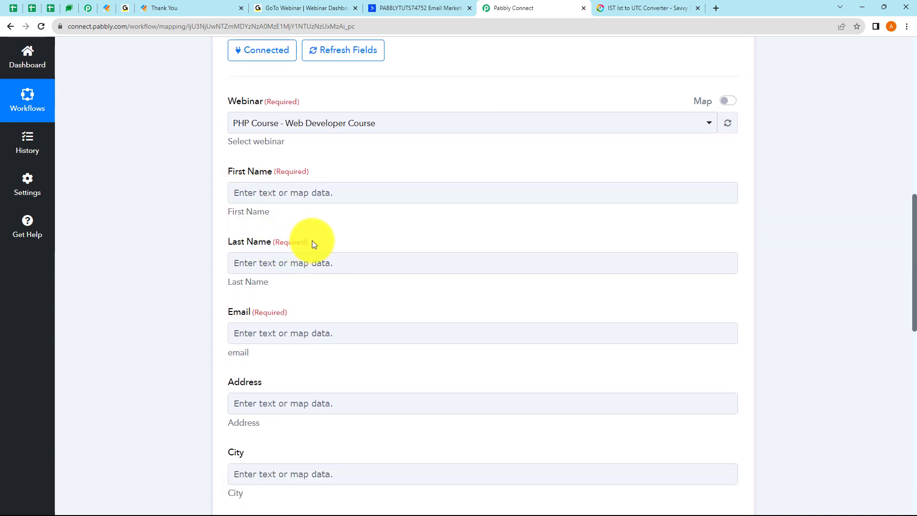
{"action": "scroll", "coordinate": [324, 245], "scroll_direction": "down", "scroll_amount": 1}
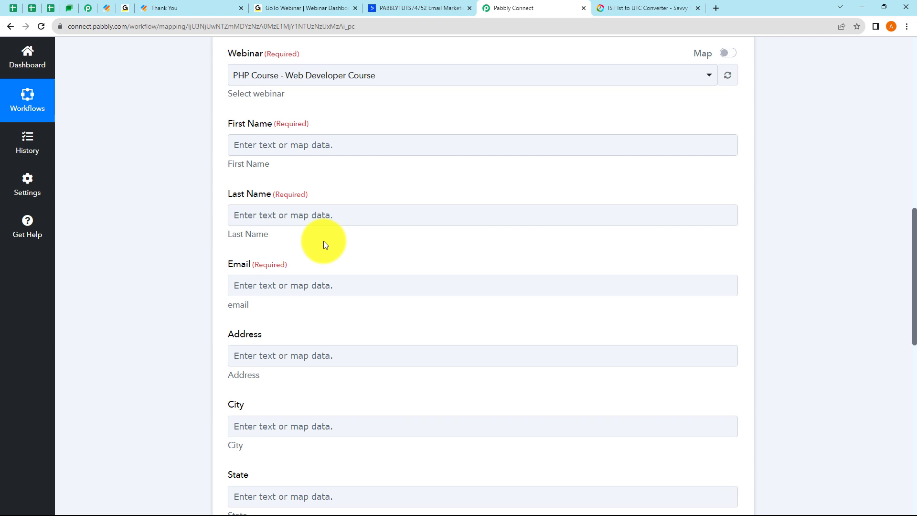
{"action": "left_click", "coordinate": [262, 151]}
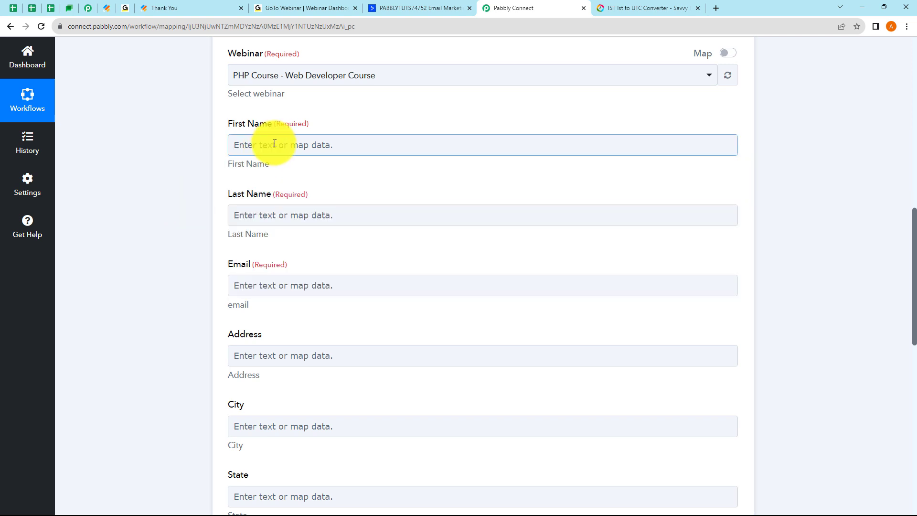
{"action": "left_click", "coordinate": [275, 143]}
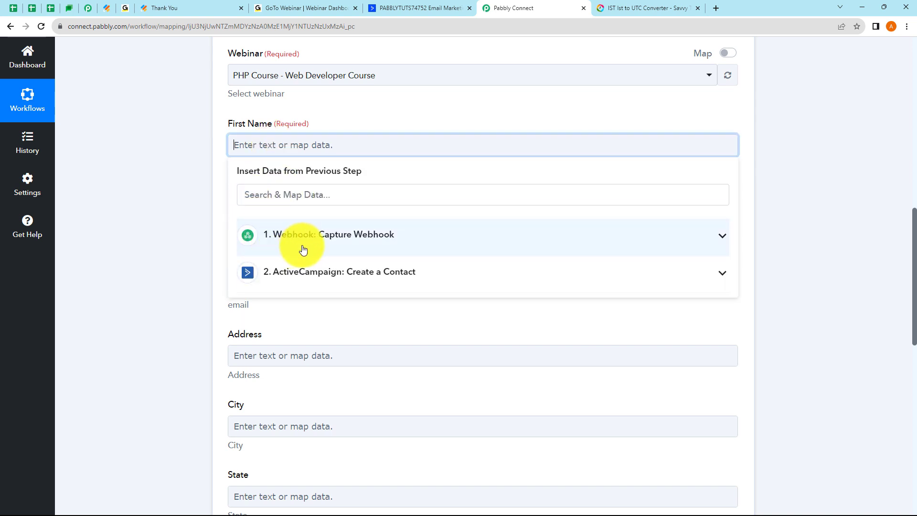
{"action": "left_click", "coordinate": [326, 242]}
{"action": "scroll", "coordinate": [360, 410], "scroll_direction": "down", "scroll_amount": 5}
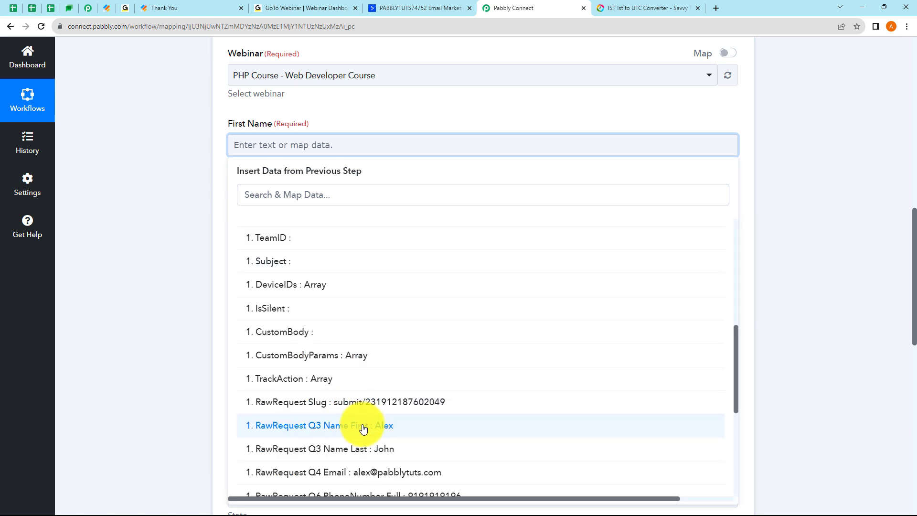
{"action": "left_click", "coordinate": [363, 426]}
{"action": "left_click", "coordinate": [199, 225]}
Step: Map the Last Name field to RawRequest Q3 Name Last from the Capture Webhook data
{"action": "left_click", "coordinate": [256, 222]}
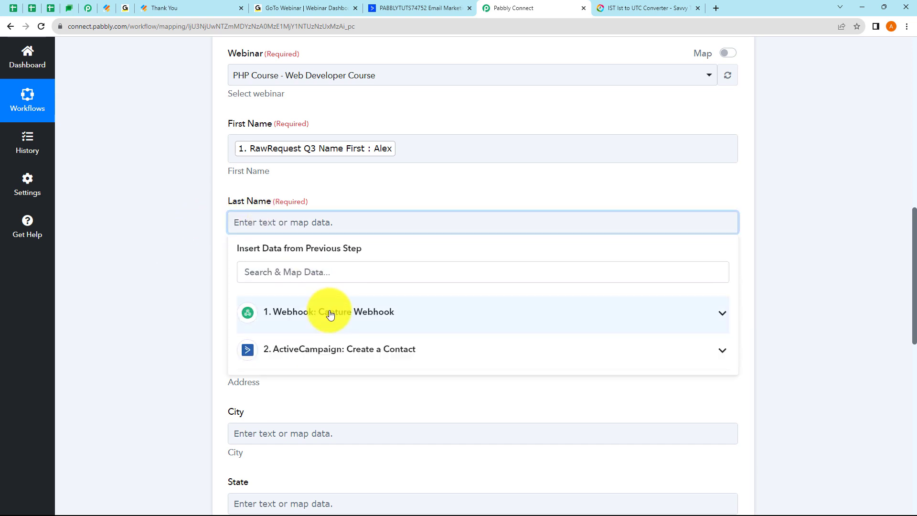
{"action": "left_click", "coordinate": [330, 313]}
{"action": "scroll", "coordinate": [375, 409], "scroll_direction": "down", "scroll_amount": 8}
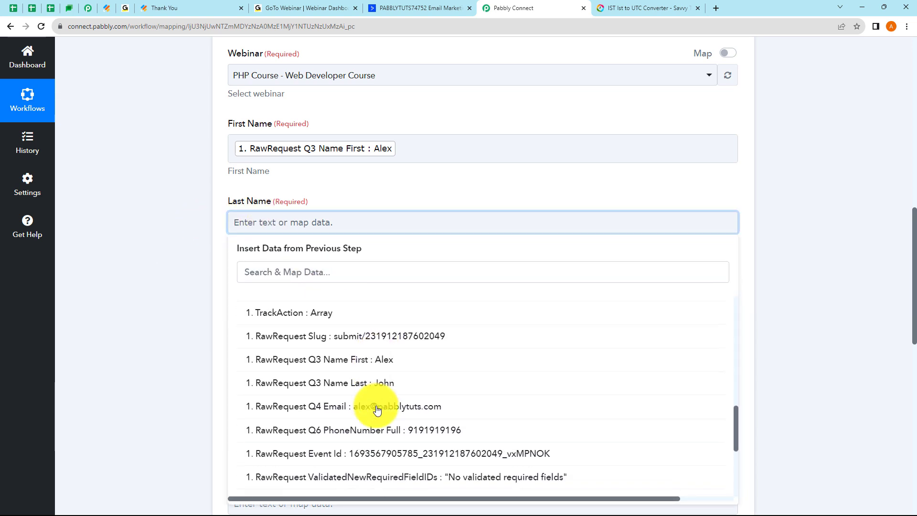
{"action": "left_click", "coordinate": [352, 383]}
Step: Map the registrant's Email field to RawRequest Q4 Email from the Capture Webhook data
{"action": "scroll", "coordinate": [173, 302], "scroll_direction": "down", "scroll_amount": 3}
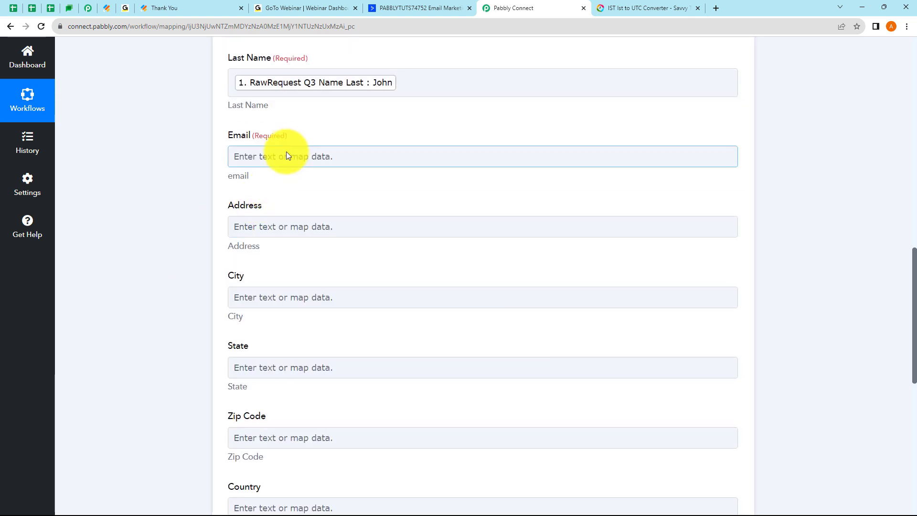
{"action": "left_click", "coordinate": [286, 156]}
{"action": "left_click", "coordinate": [322, 252]}
{"action": "scroll", "coordinate": [375, 370], "scroll_direction": "down", "scroll_amount": 3}
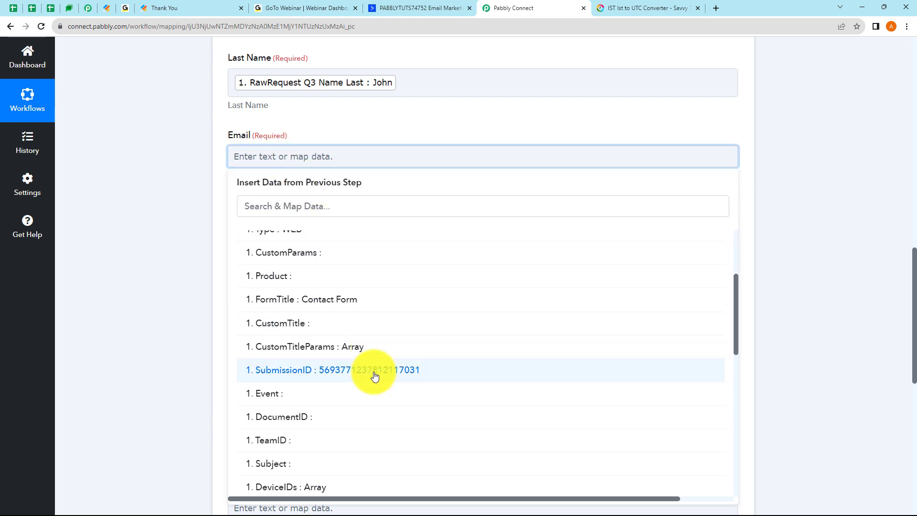
{"action": "scroll", "coordinate": [374, 376], "scroll_direction": "down", "scroll_amount": 6}
{"action": "left_click", "coordinate": [368, 349]}
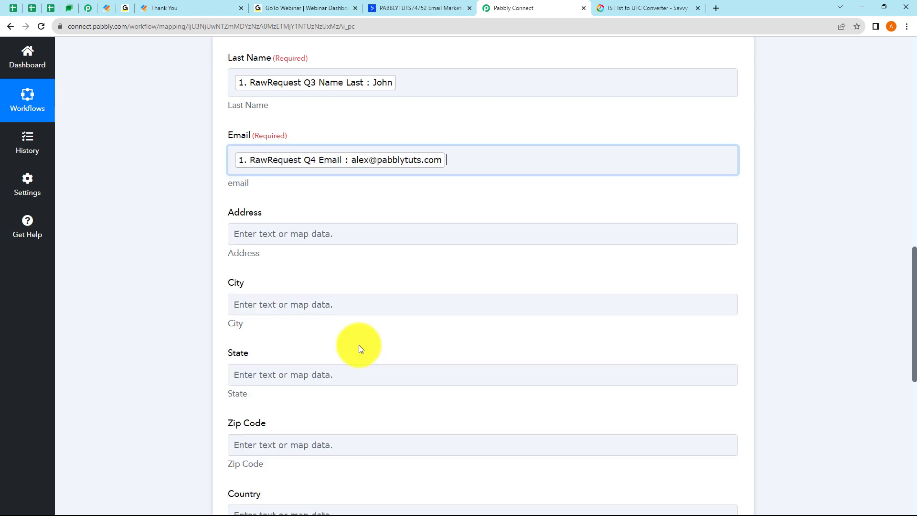
{"action": "left_click", "coordinate": [151, 251]}
Step: Leave the address fields empty and map the Phone field to RawRequest Q6 PhoneNumber Full from the webhook data
{"action": "scroll", "coordinate": [151, 251], "scroll_direction": "down", "scroll_amount": 1}
{"action": "left_click", "coordinate": [243, 187]}
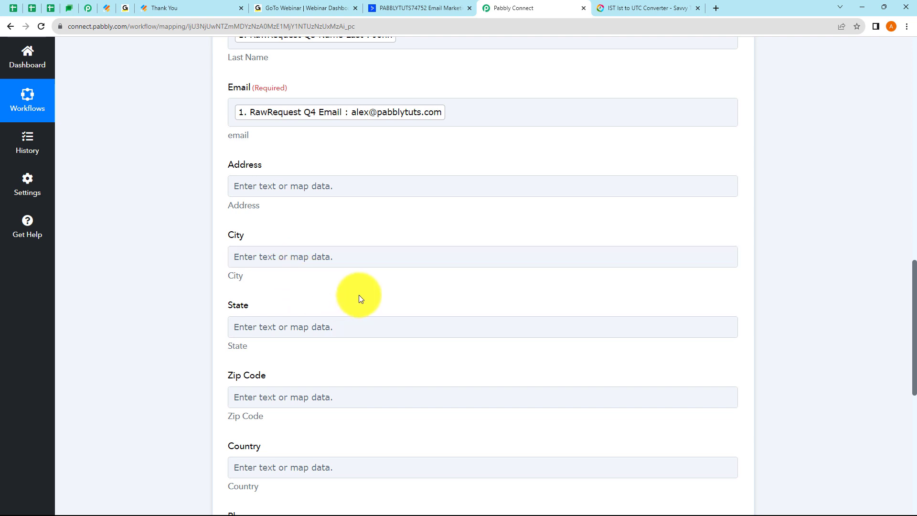
{"action": "scroll", "coordinate": [358, 295], "scroll_direction": "down", "scroll_amount": 4}
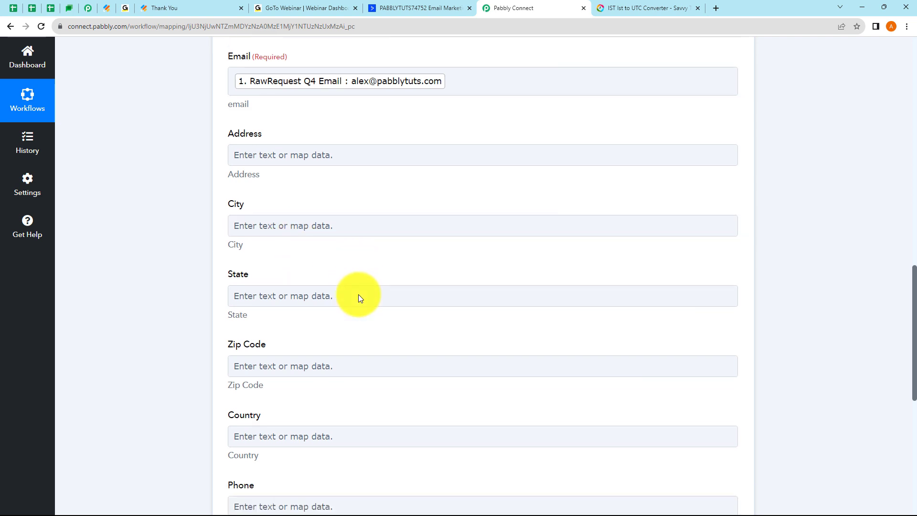
{"action": "left_click", "coordinate": [285, 345]}
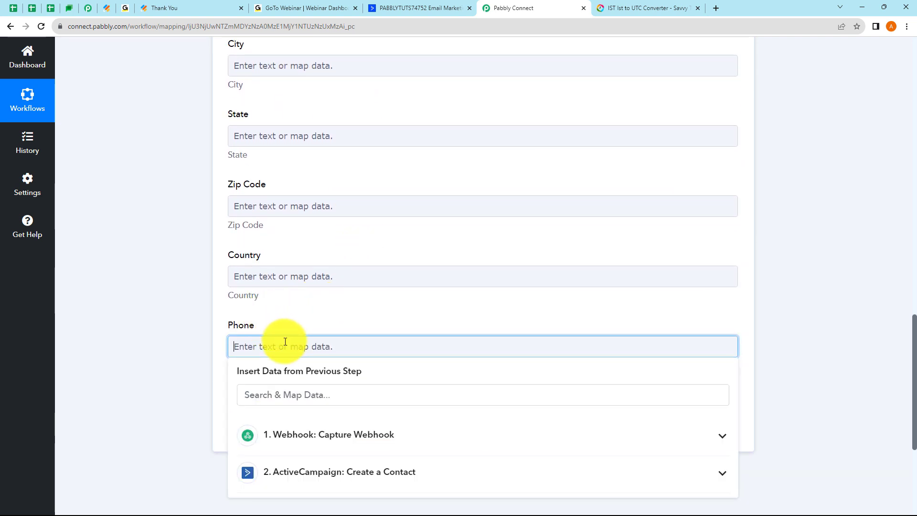
{"action": "left_click", "coordinate": [338, 433]}
{"action": "scroll", "coordinate": [353, 391], "scroll_direction": "down", "scroll_amount": 3}
{"action": "scroll", "coordinate": [361, 389], "scroll_direction": "down", "scroll_amount": 2}
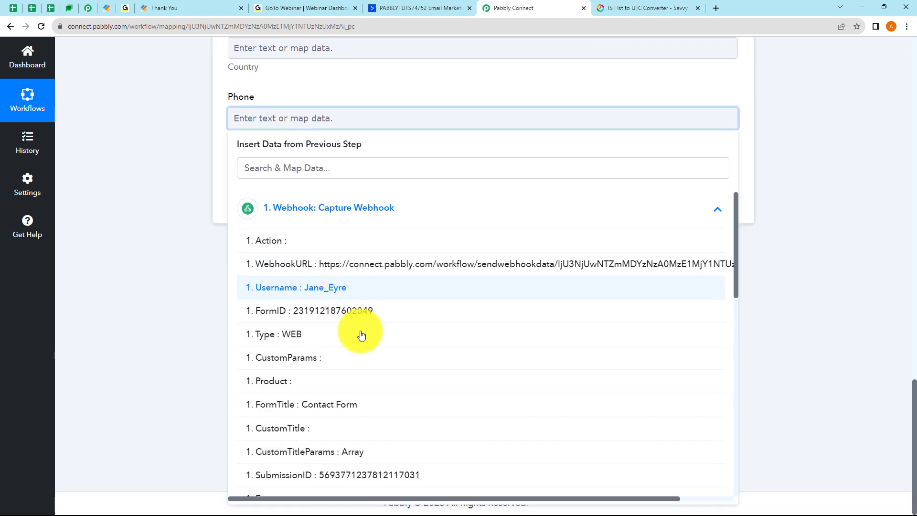
{"action": "scroll", "coordinate": [361, 459], "scroll_direction": "down", "scroll_amount": 5}
{"action": "scroll", "coordinate": [364, 400], "scroll_direction": "down", "scroll_amount": 4}
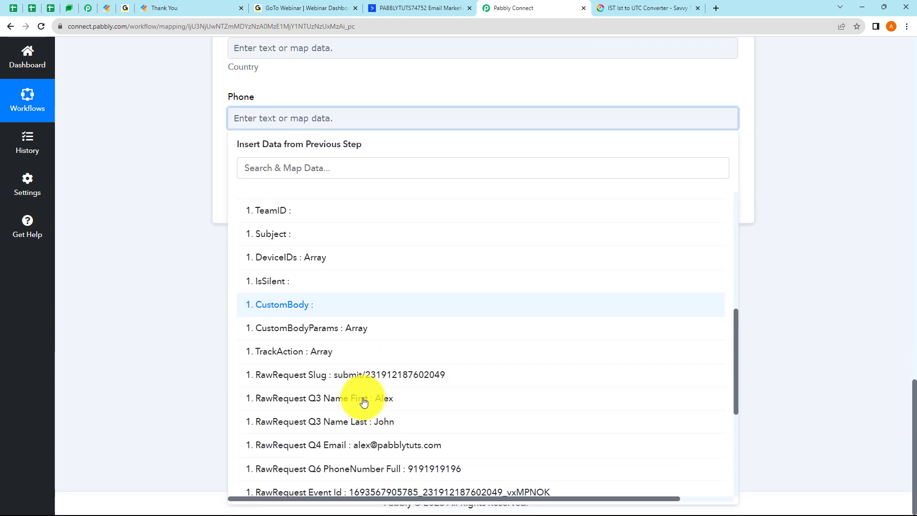
{"action": "left_click", "coordinate": [393, 376]}
{"action": "left_click", "coordinate": [159, 275]}
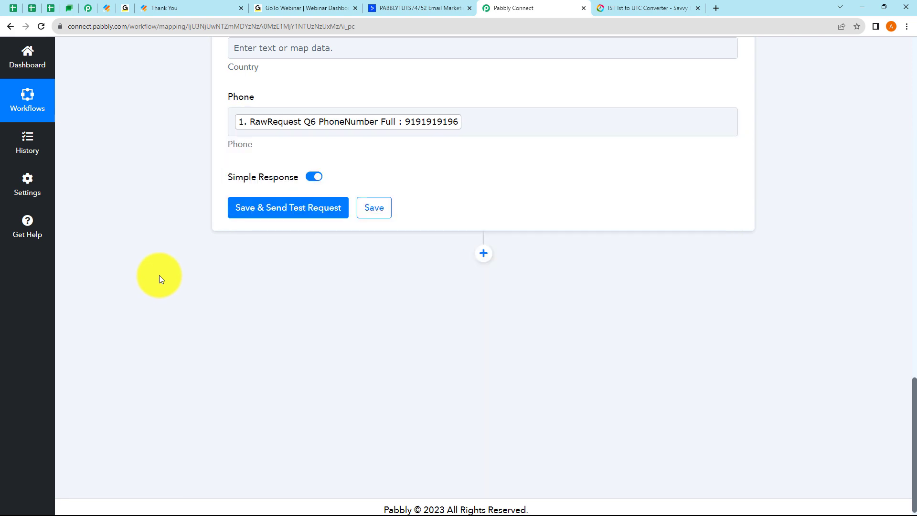
Step: Review the mapped registrant fields, then save the Create Registrant action and send a test request
{"action": "scroll", "coordinate": [181, 265], "scroll_direction": "up", "scroll_amount": 3}
{"action": "scroll", "coordinate": [180, 265], "scroll_direction": "up", "scroll_amount": 3}
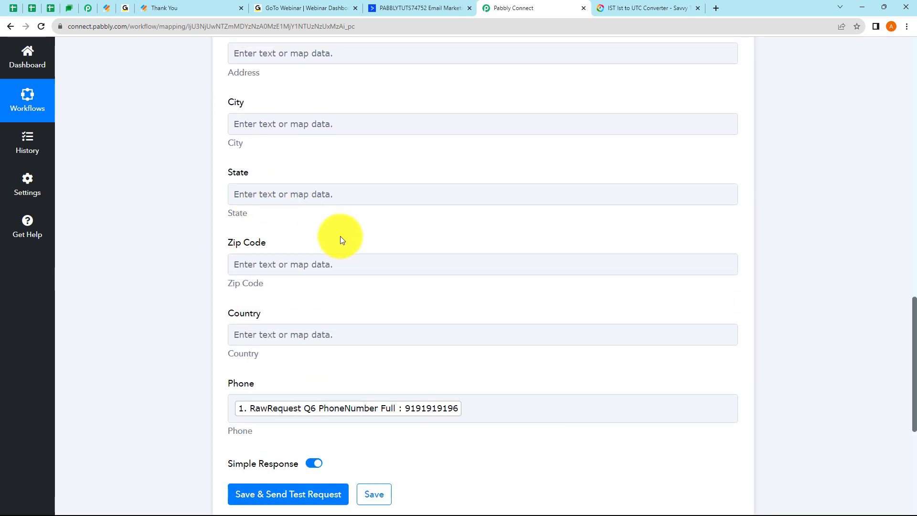
{"action": "scroll", "coordinate": [343, 241], "scroll_direction": "up", "scroll_amount": 2}
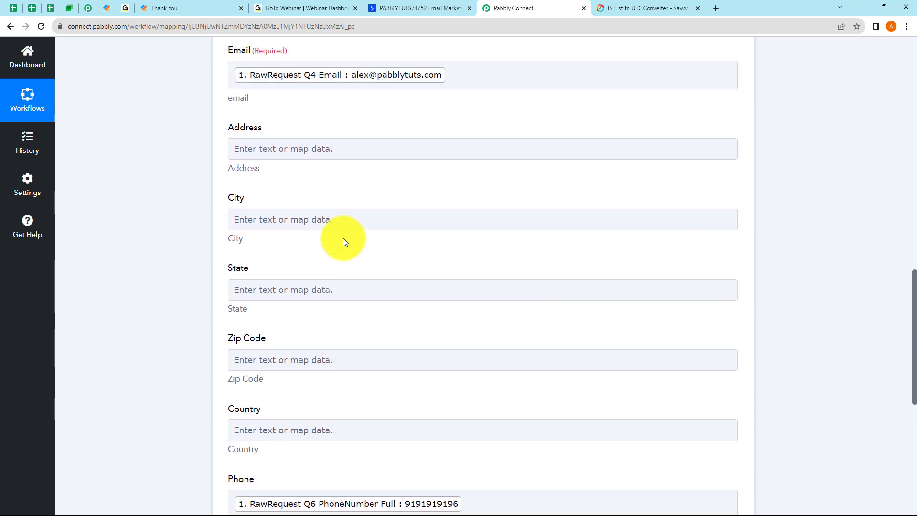
{"action": "scroll", "coordinate": [343, 241], "scroll_direction": "up", "scroll_amount": 1}
{"action": "scroll", "coordinate": [343, 238], "scroll_direction": "down", "scroll_amount": 5}
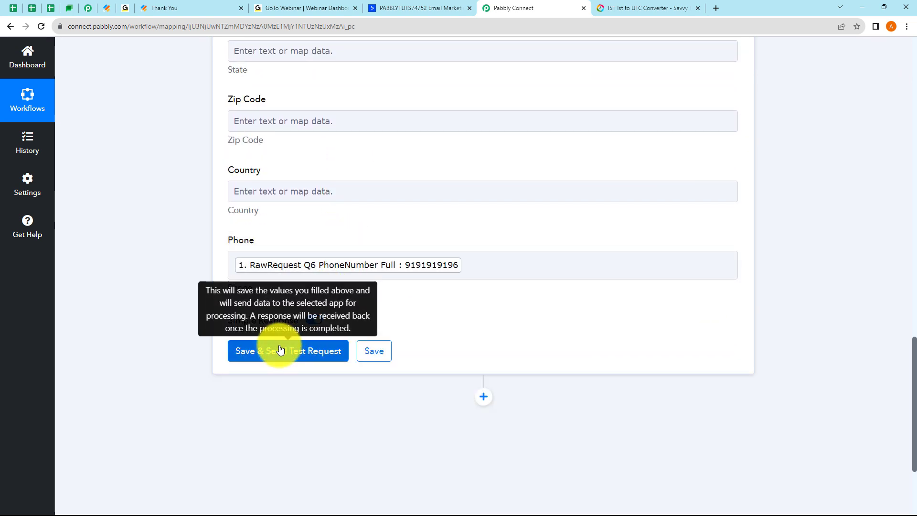
{"action": "left_click", "coordinate": [281, 350]}
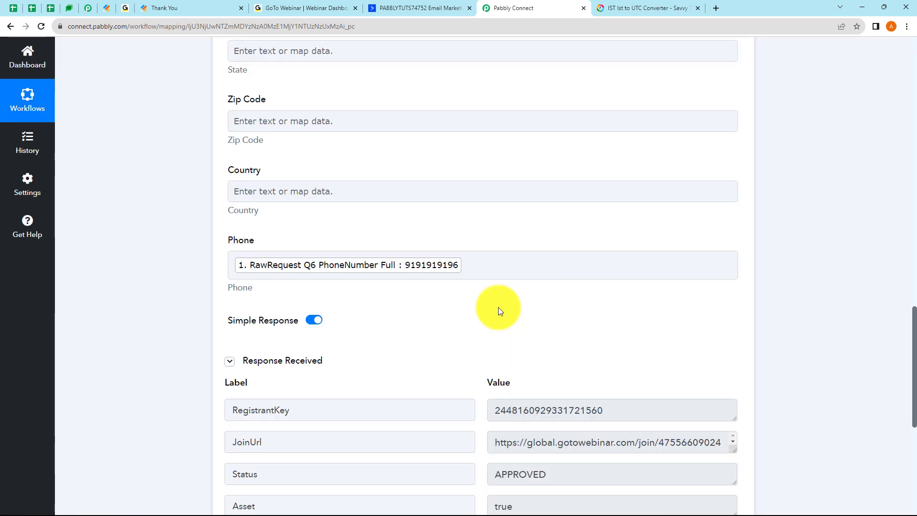
Step: Examine the registrant key, join URL, status and asset values in the response received from GoToWebinar
{"action": "scroll", "coordinate": [496, 308], "scroll_direction": "down", "scroll_amount": 4}
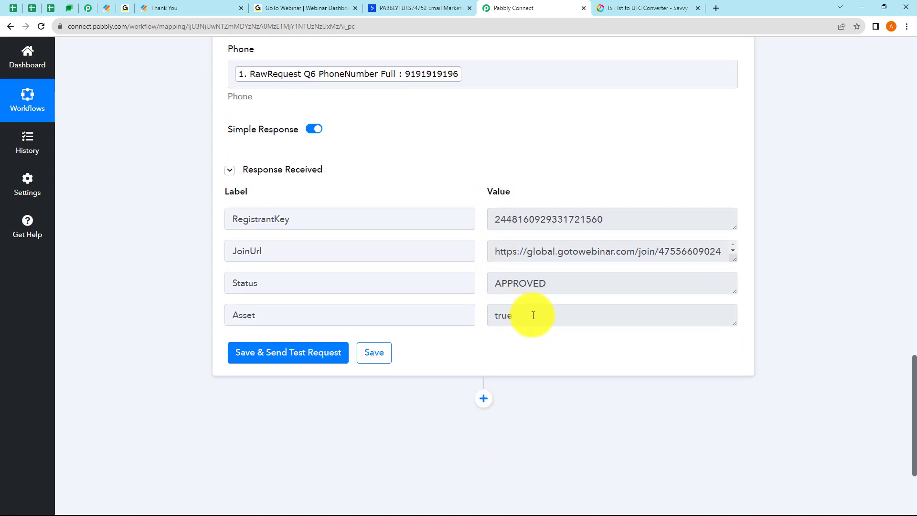
{"action": "left_click", "coordinate": [625, 218]}
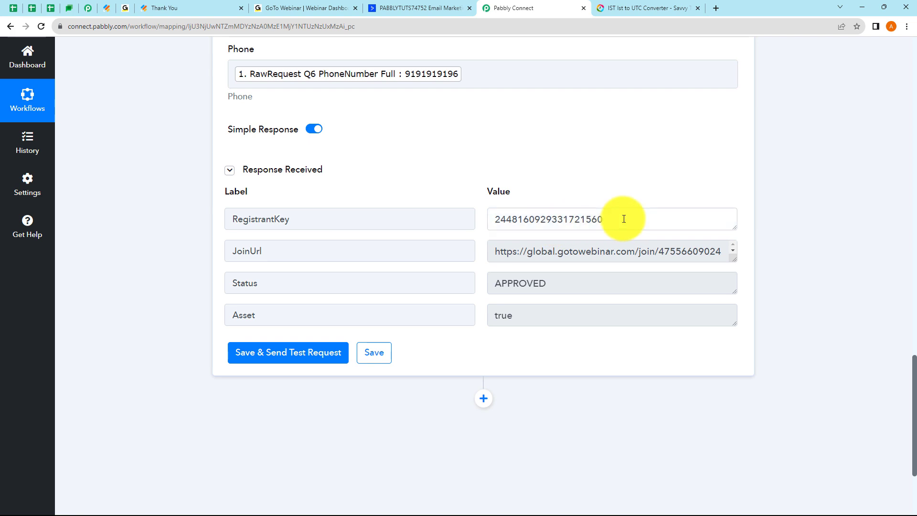
{"action": "left_click_drag", "start_coordinate": [624, 217], "coordinate": [614, 251]}
{"action": "left_click_drag", "start_coordinate": [553, 283], "coordinate": [485, 288]}
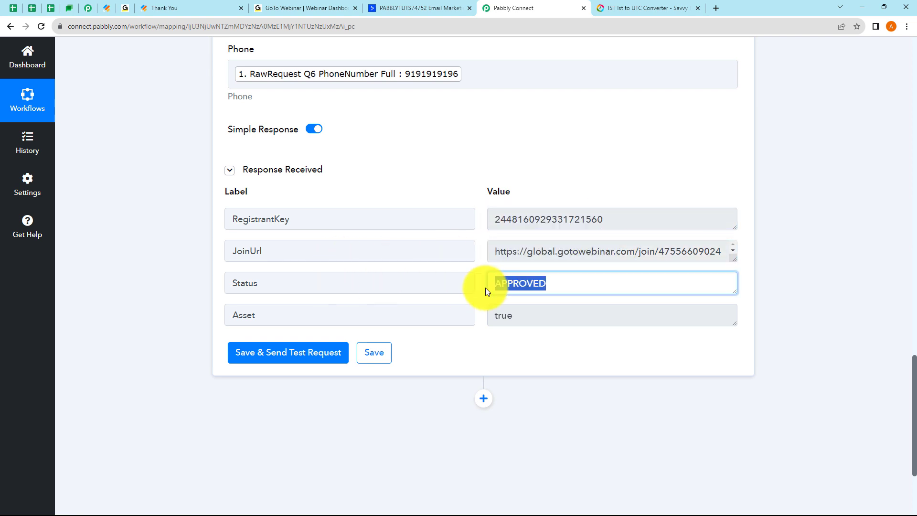
{"action": "left_click_drag", "start_coordinate": [537, 311], "coordinate": [485, 318]}
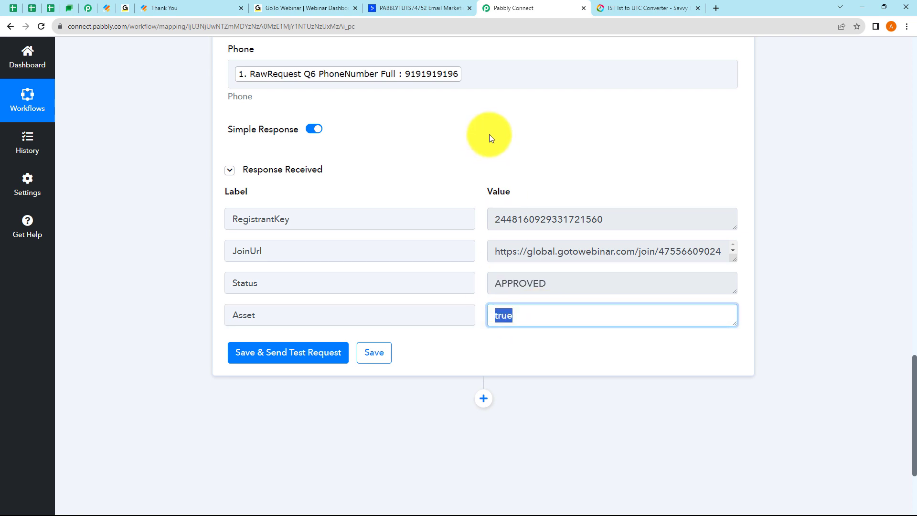
{"action": "left_click", "coordinate": [489, 138]}
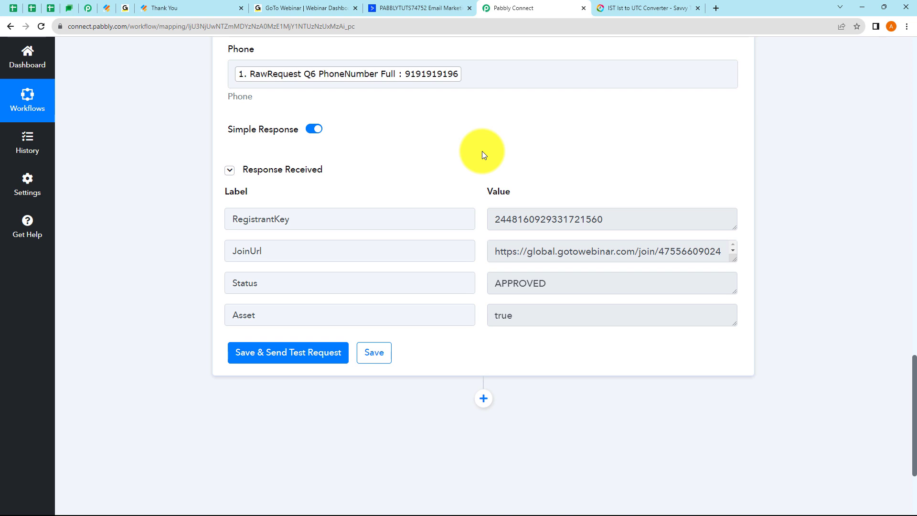
{"action": "scroll", "coordinate": [460, 150], "scroll_direction": "up", "scroll_amount": 2}
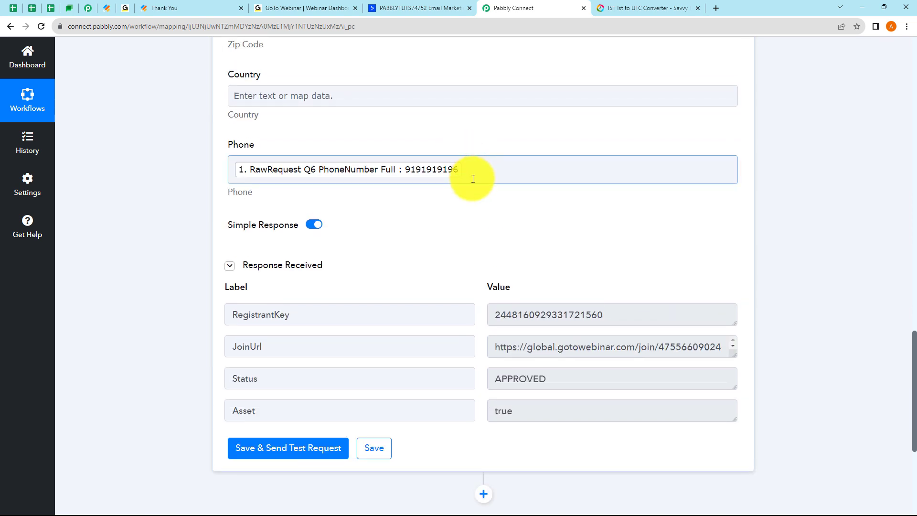
Step: Switch to GoTo Webinar and check the registrants list of the PHP Course - Web Developer Course event for the test registrant
{"action": "left_click", "coordinate": [296, 9]}
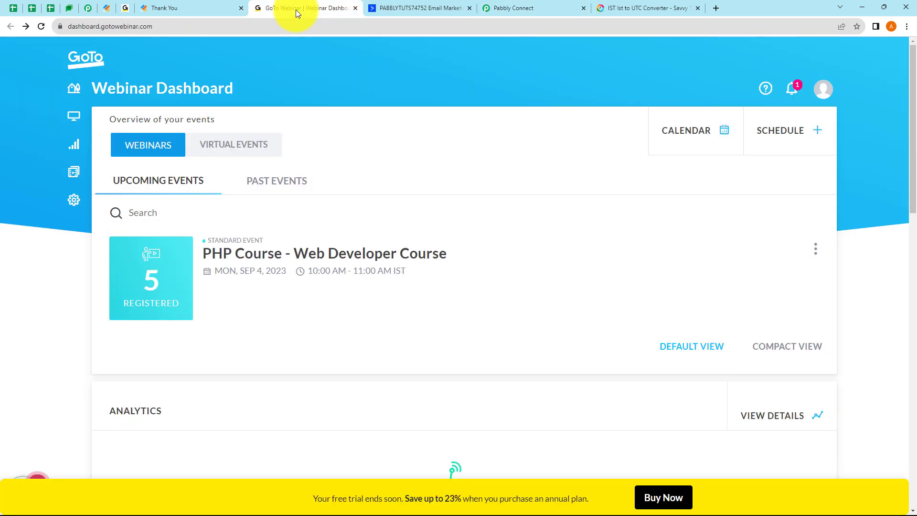
{"action": "left_click", "coordinate": [277, 255]}
{"action": "scroll", "coordinate": [283, 255], "scroll_direction": "down", "scroll_amount": 9}
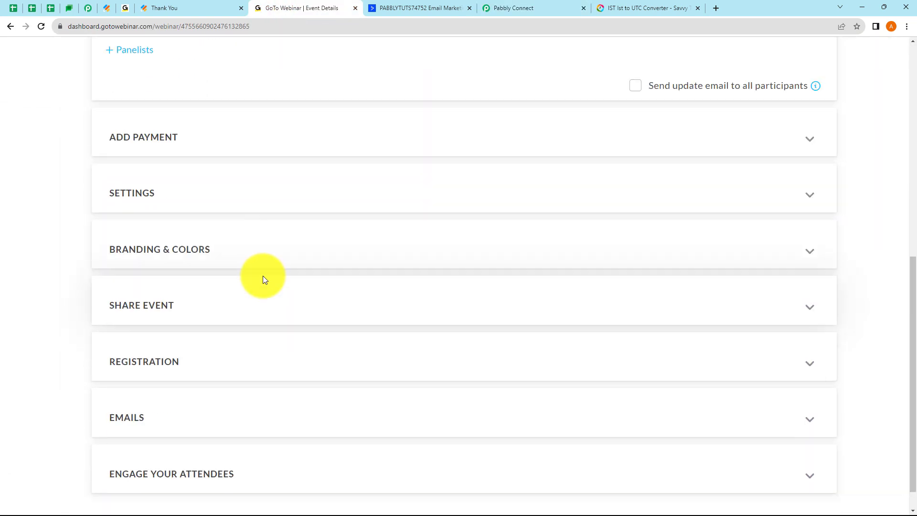
{"action": "left_click", "coordinate": [152, 334]}
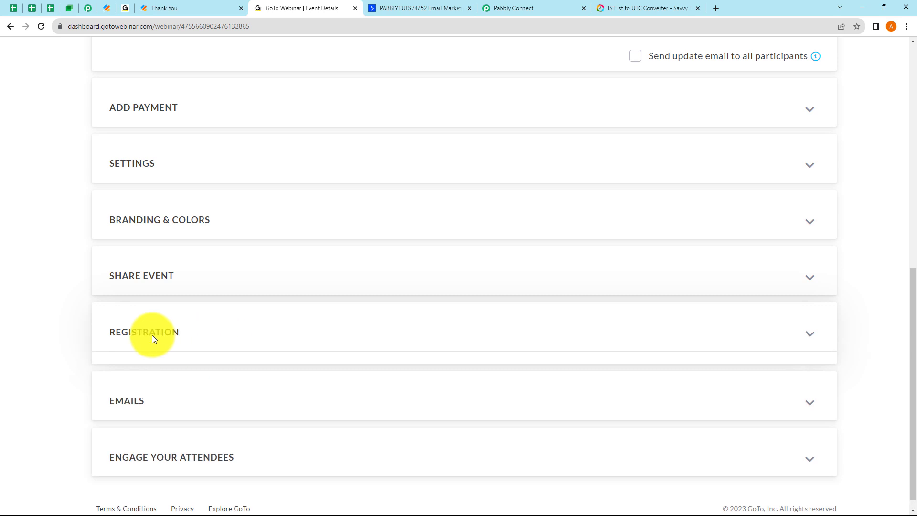
{"action": "scroll", "coordinate": [171, 362], "scroll_direction": "down", "scroll_amount": 4}
{"action": "scroll", "coordinate": [188, 369], "scroll_direction": "down", "scroll_amount": 2}
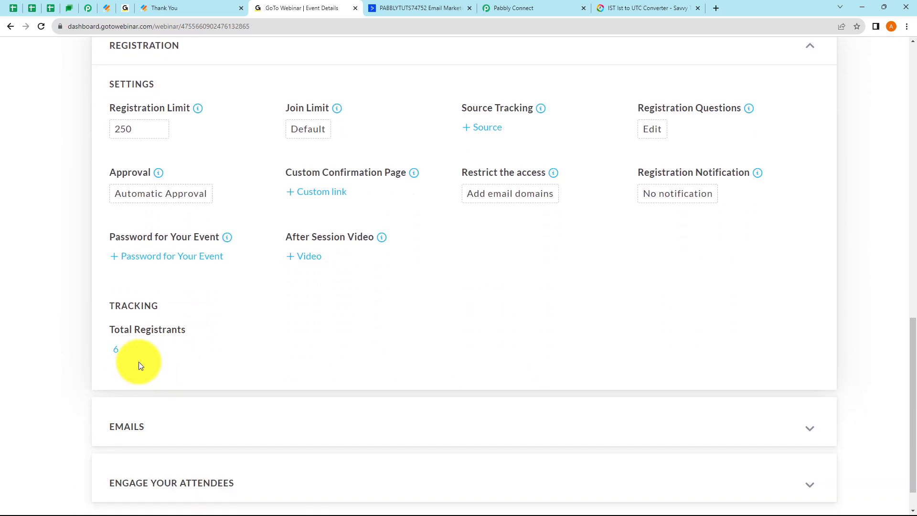
{"action": "left_click", "coordinate": [117, 354]}
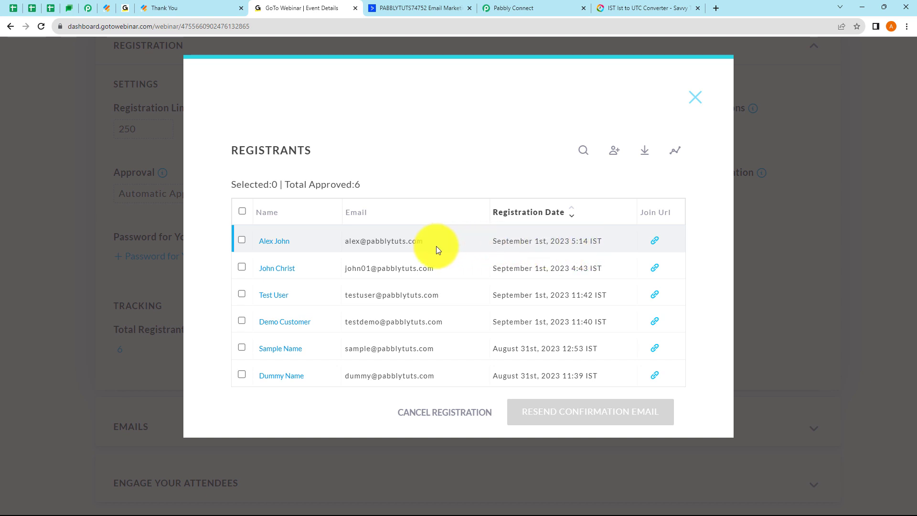
{"action": "left_click", "coordinate": [696, 97]}
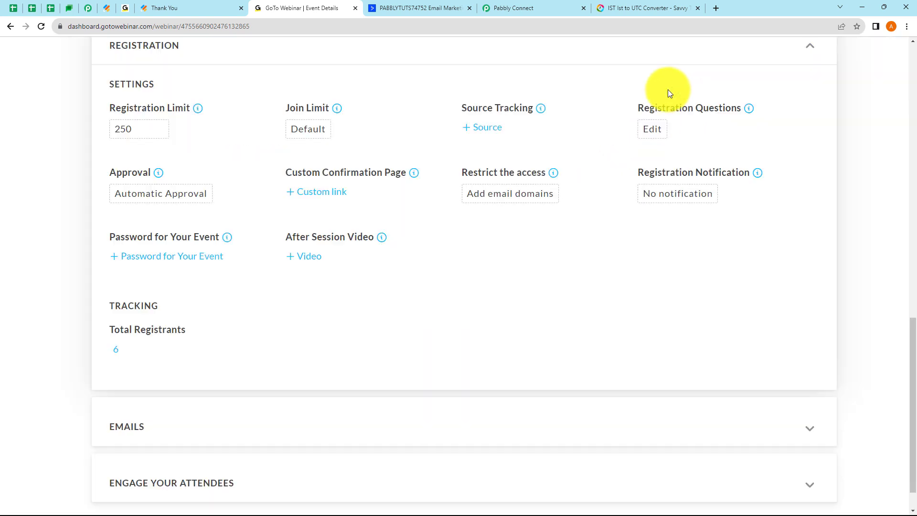
Step: Return to Pabbly Connect and view the workflow's trigger and action steps from the beginning
{"action": "left_click", "coordinate": [540, 12]}
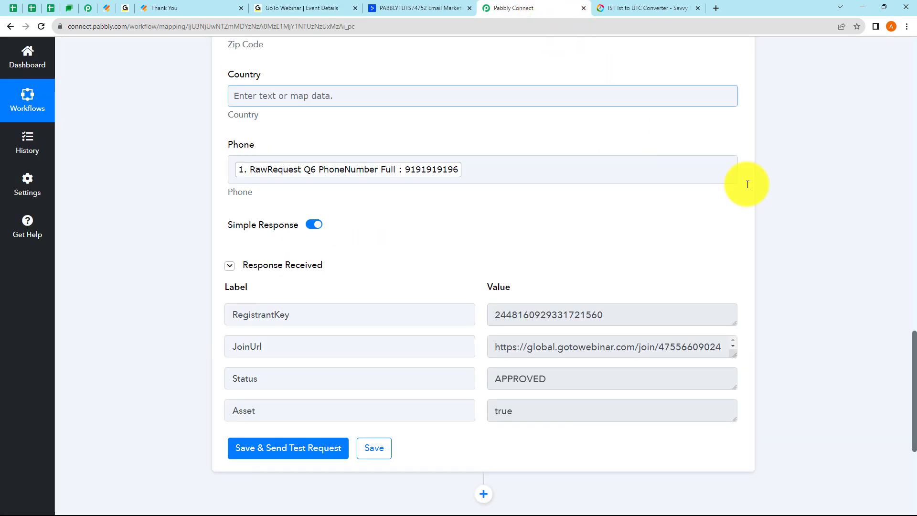
{"action": "left_click_drag", "start_coordinate": [910, 347], "coordinate": [910, 86]}
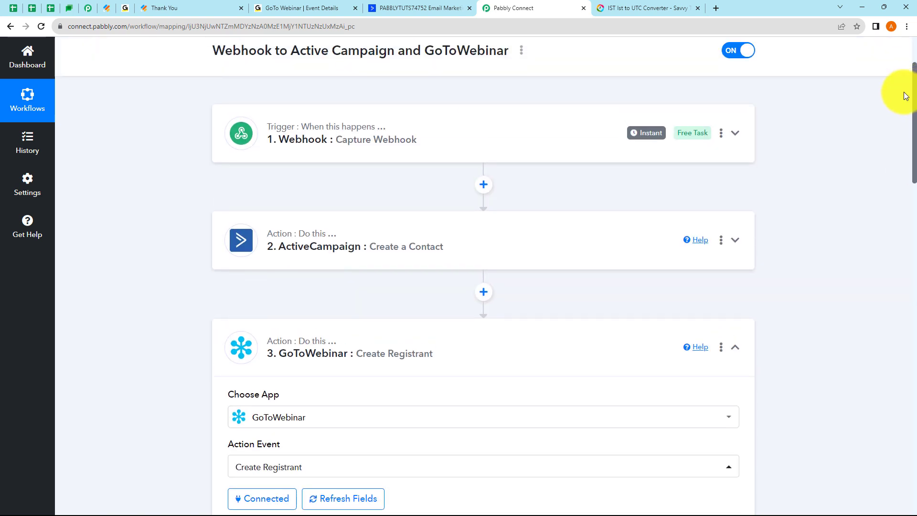
Step: Collapse the GoToWebinar action step and review the complete workflow from the webhook trigger through both actions
{"action": "left_click", "coordinate": [544, 338]}
{"action": "scroll", "coordinate": [544, 338], "scroll_direction": "up", "scroll_amount": 2}
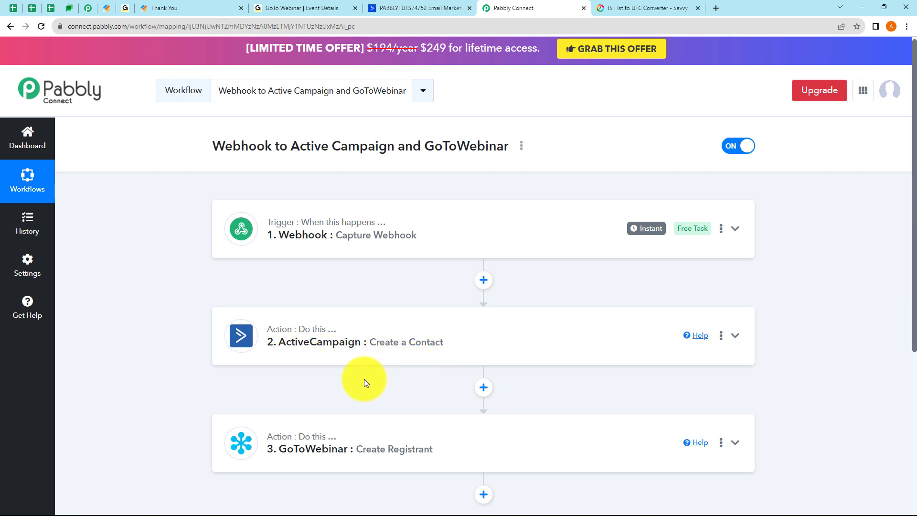
{"action": "scroll", "coordinate": [363, 380], "scroll_direction": "down", "scroll_amount": 2}
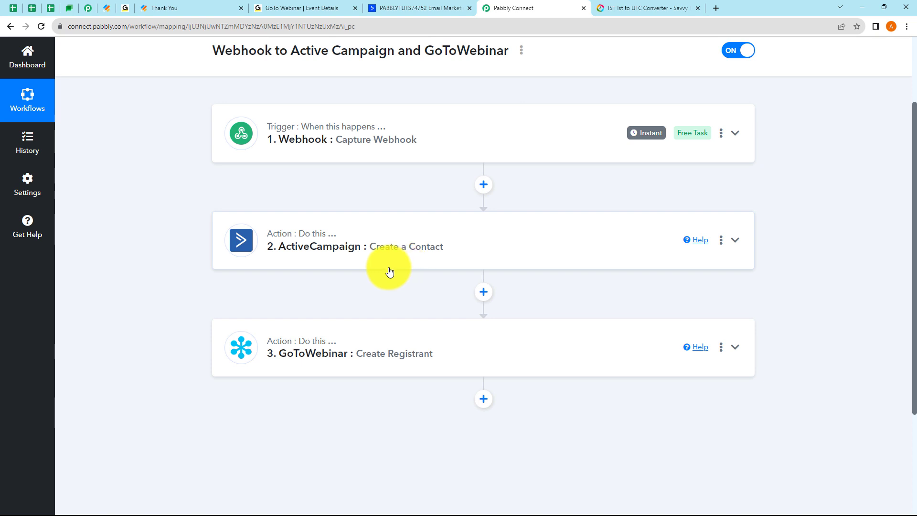
{"action": "scroll", "coordinate": [390, 272], "scroll_direction": "up", "scroll_amount": 1}
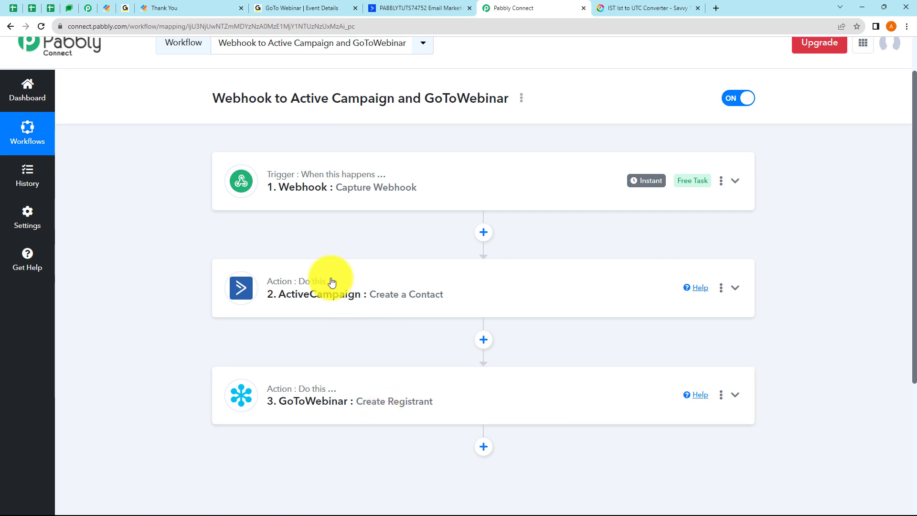
Step: Switch to Jotform and open the published Contact Form in a new tab
{"action": "left_click", "coordinate": [110, 11]}
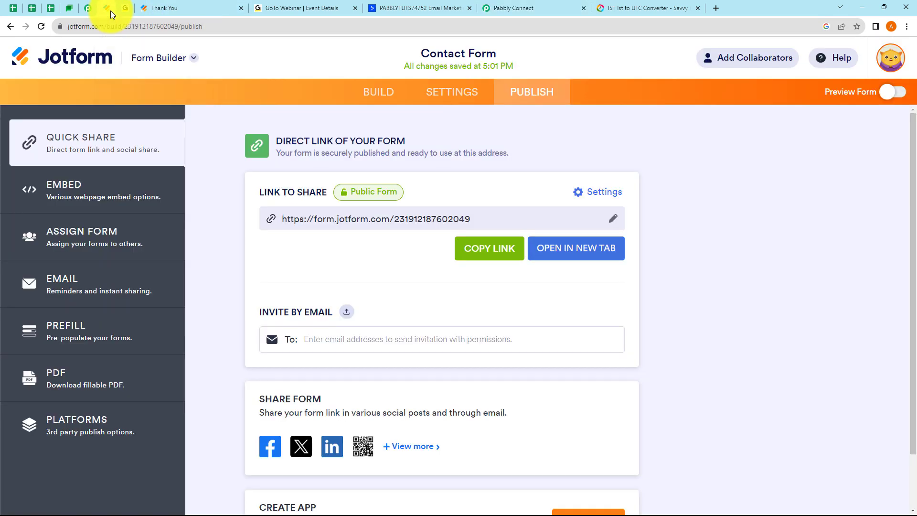
{"action": "left_click", "coordinate": [586, 259]}
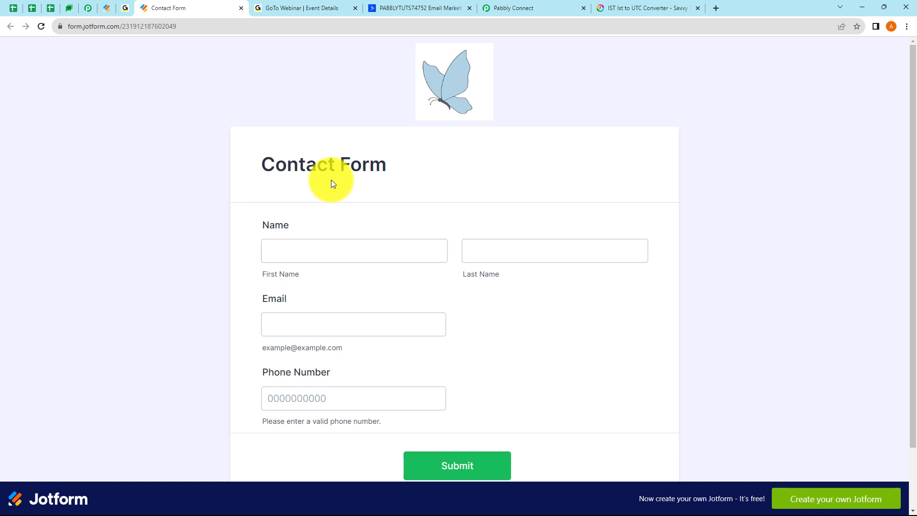
{"action": "scroll", "coordinate": [331, 180], "scroll_direction": "down", "scroll_amount": 1}
Step: Fill in the test contact's first and last name on the Contact Form
{"action": "left_click", "coordinate": [289, 201]}
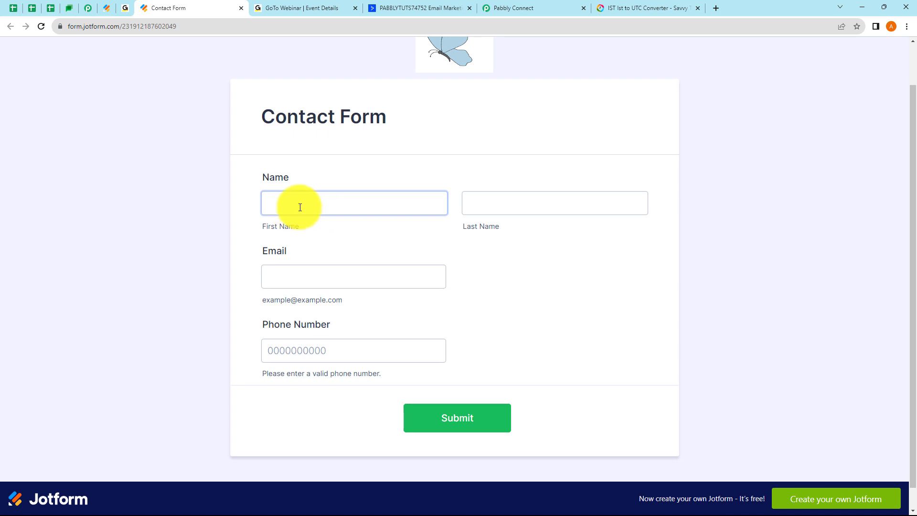
{"action": "left_click", "coordinate": [300, 207]}
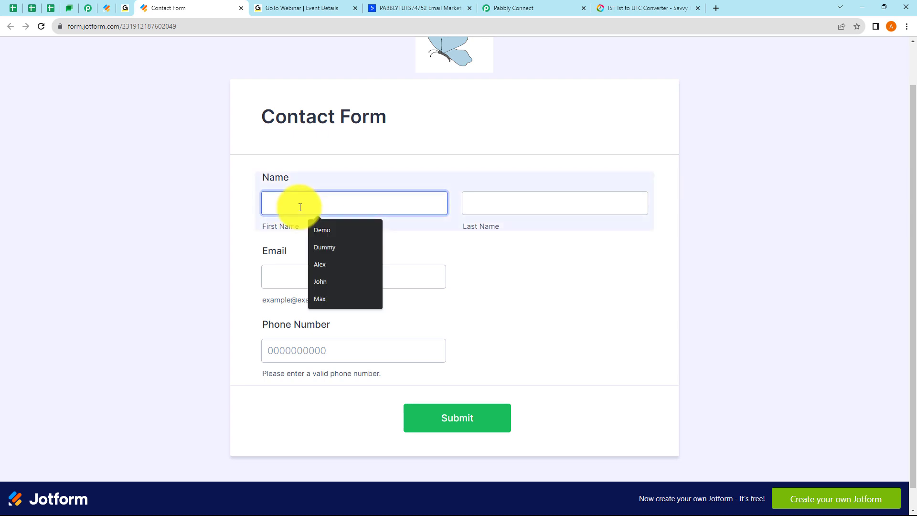
{"action": "type", "text": "Marie"}
{"action": "left_click", "coordinate": [521, 203]}
{"action": "left_click", "coordinate": [522, 251]}
Step: Enter the test contact's email address and phone number, then submit the Contact Form
{"action": "left_click", "coordinate": [324, 276]}
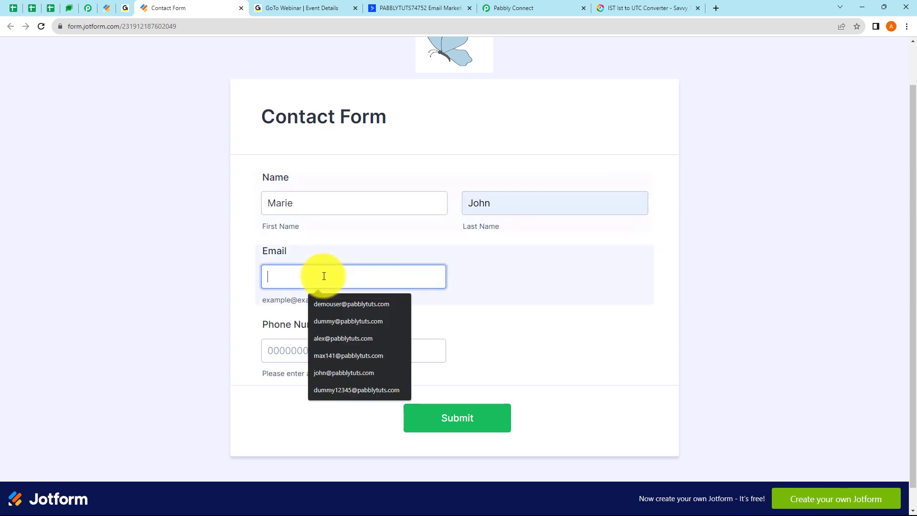
{"action": "left_click", "coordinate": [335, 372]}
{"action": "left_click", "coordinate": [288, 278]}
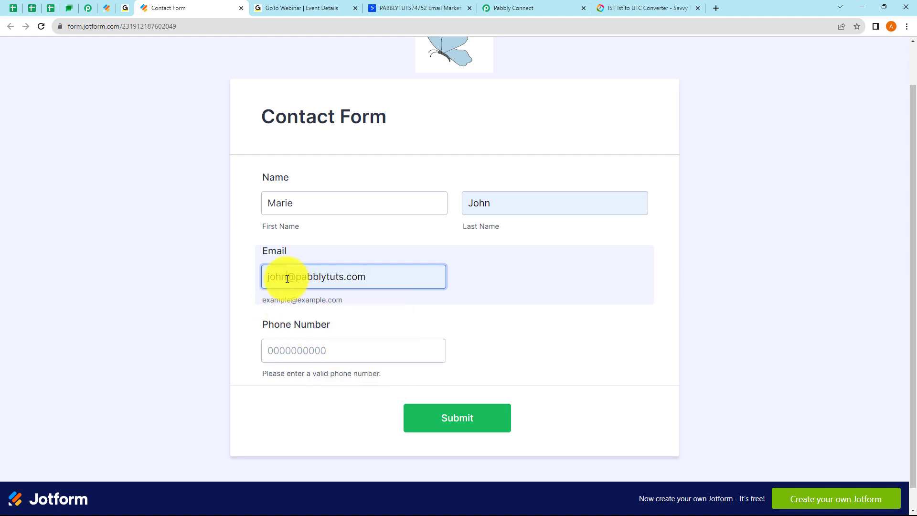
{"action": "type", "text": "1234"}
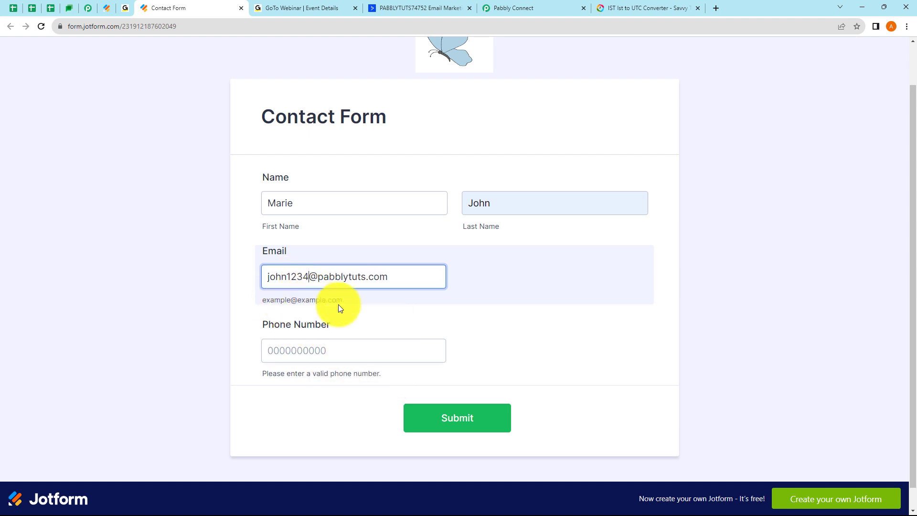
{"action": "left_click", "coordinate": [321, 350]}
{"action": "left_click", "coordinate": [341, 383]}
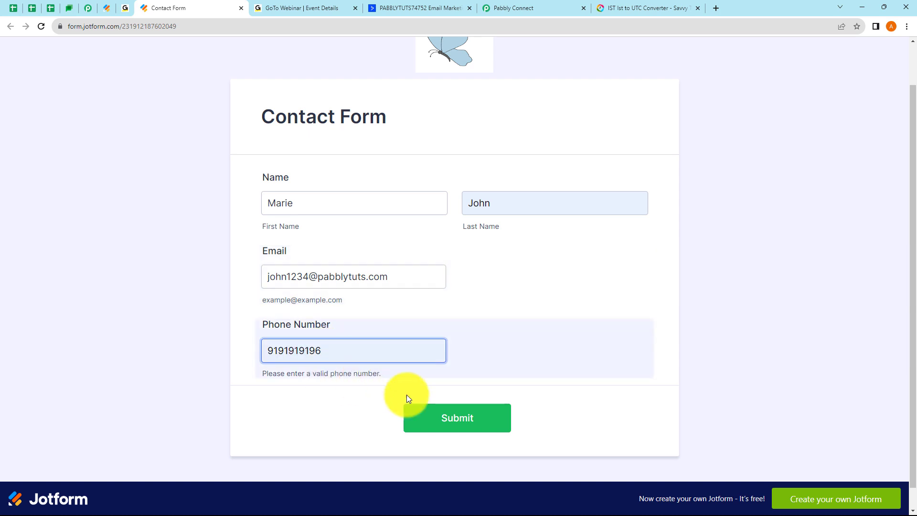
{"action": "left_click", "coordinate": [457, 420]}
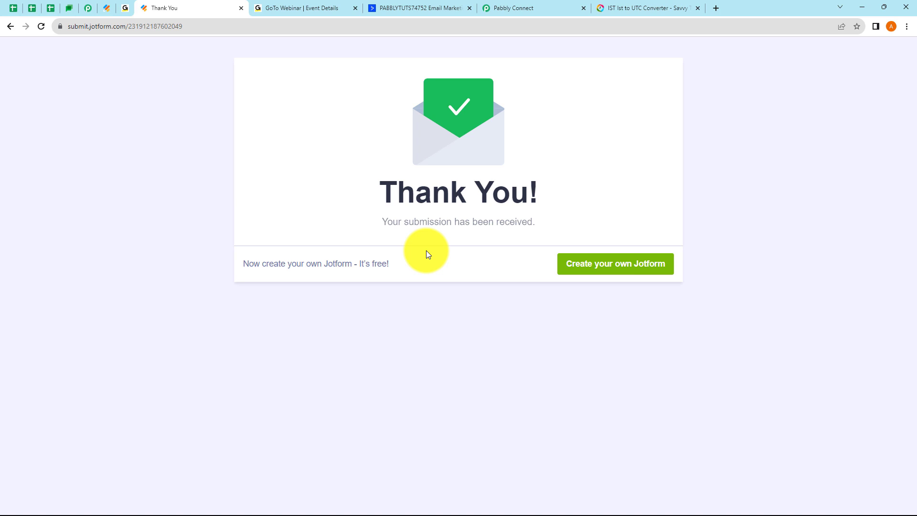
Step: Check the reloaded ActiveCampaign contacts list and the GoTo Webinar event's registrants list for the newly submitted test contact
{"action": "left_click", "coordinate": [518, 8]}
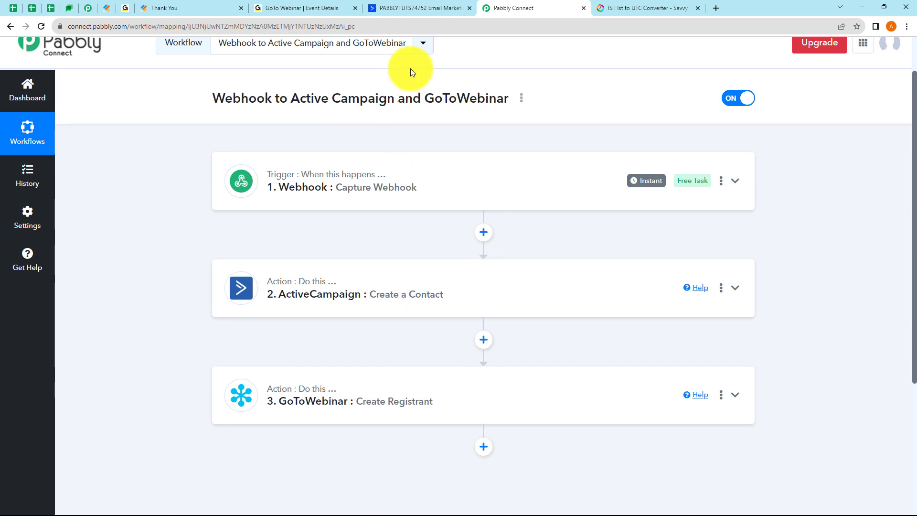
{"action": "left_click", "coordinate": [423, 8]}
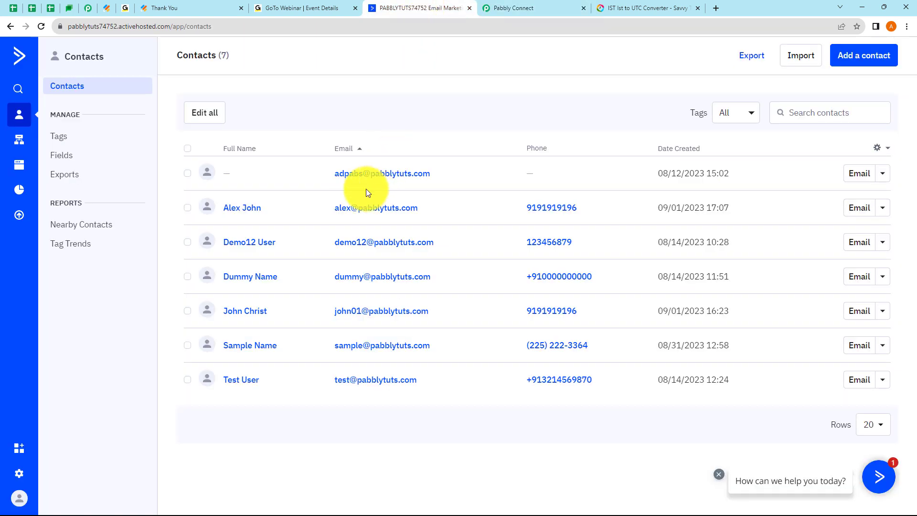
{"action": "left_click", "coordinate": [42, 27]}
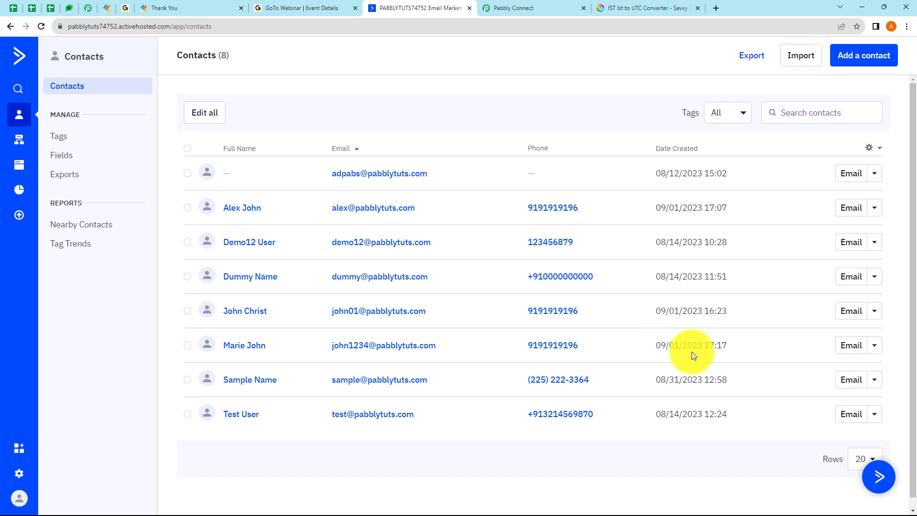
{"action": "left_click", "coordinate": [299, 7]}
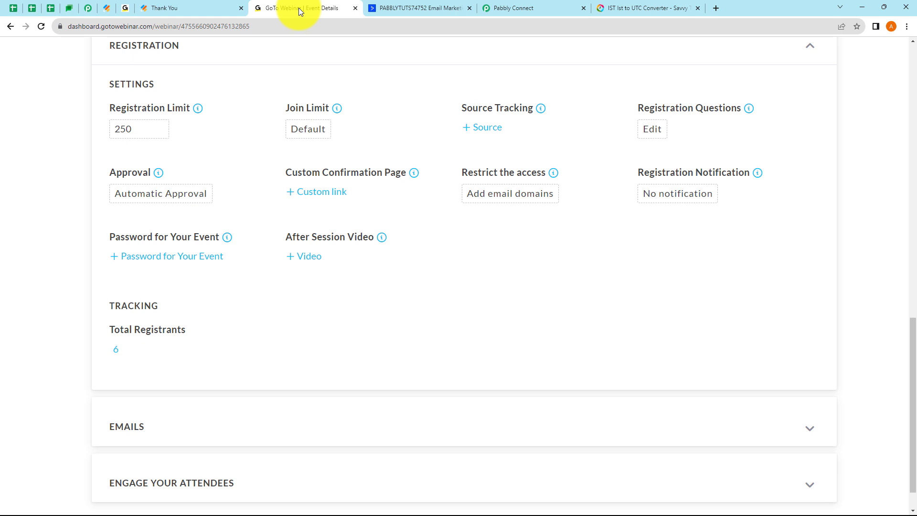
{"action": "left_click", "coordinate": [118, 352]}
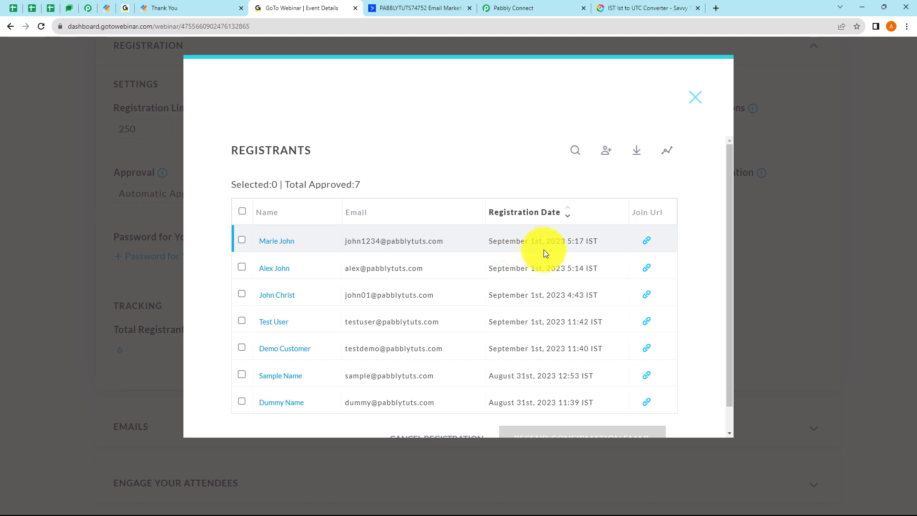
Step: Return to Pabbly Connect, view the share link of the Webhook to Active Campaign and GoToWebinar workflow, then close the sharing dialog
{"action": "left_click", "coordinate": [520, 5]}
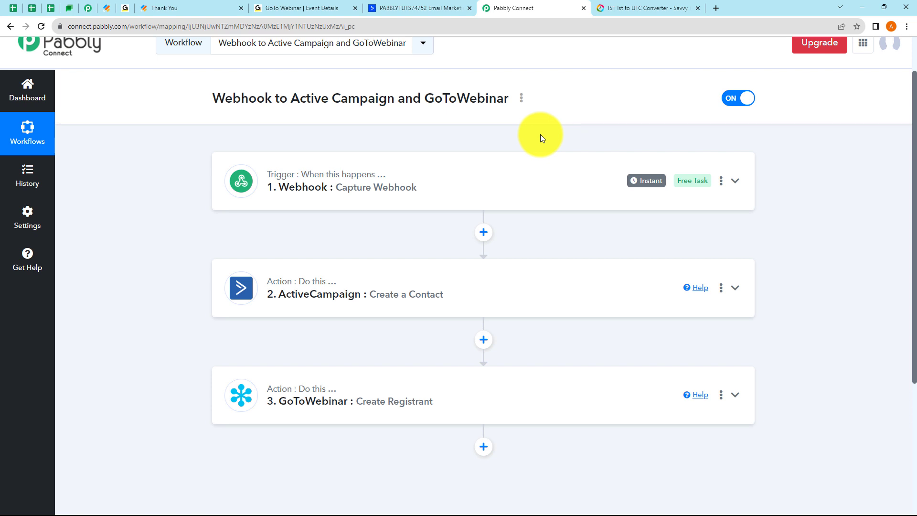
{"action": "left_click", "coordinate": [521, 98]}
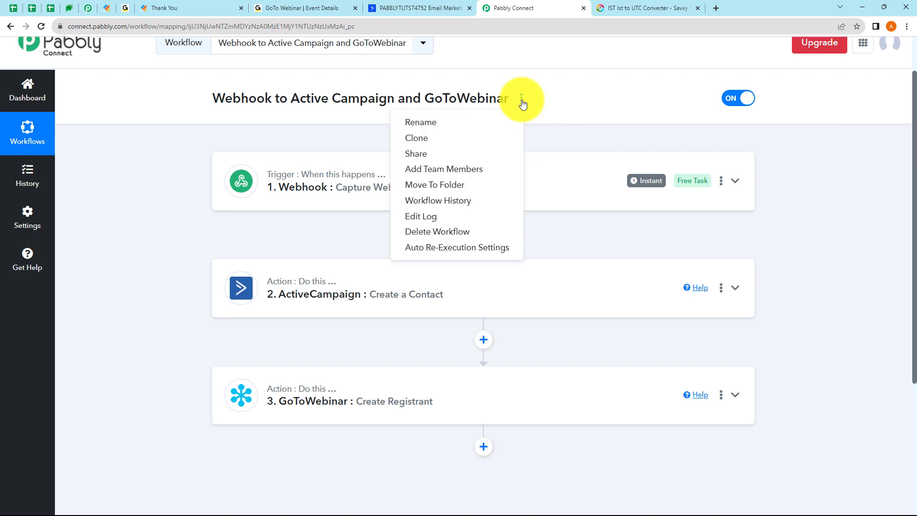
{"action": "left_click", "coordinate": [470, 154]}
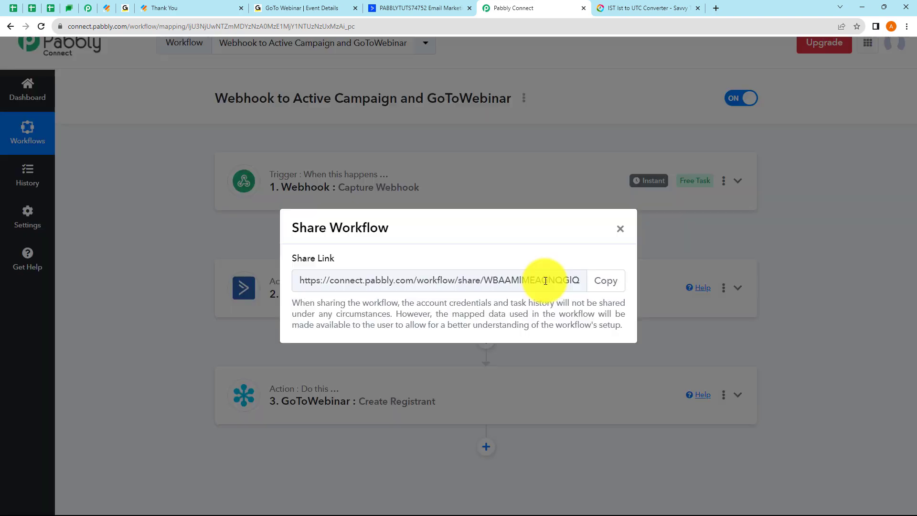
{"action": "left_click_drag", "start_coordinate": [548, 280], "coordinate": [319, 276]}
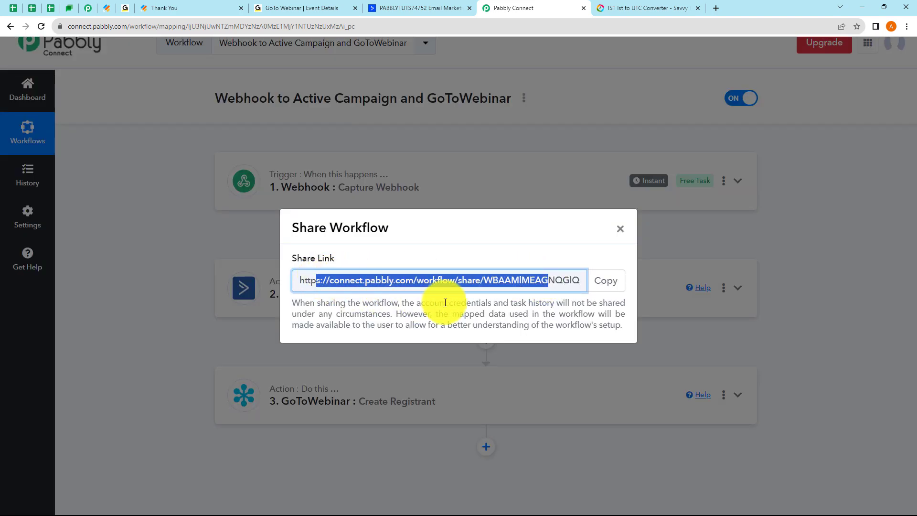
{"action": "left_click", "coordinate": [620, 229]}
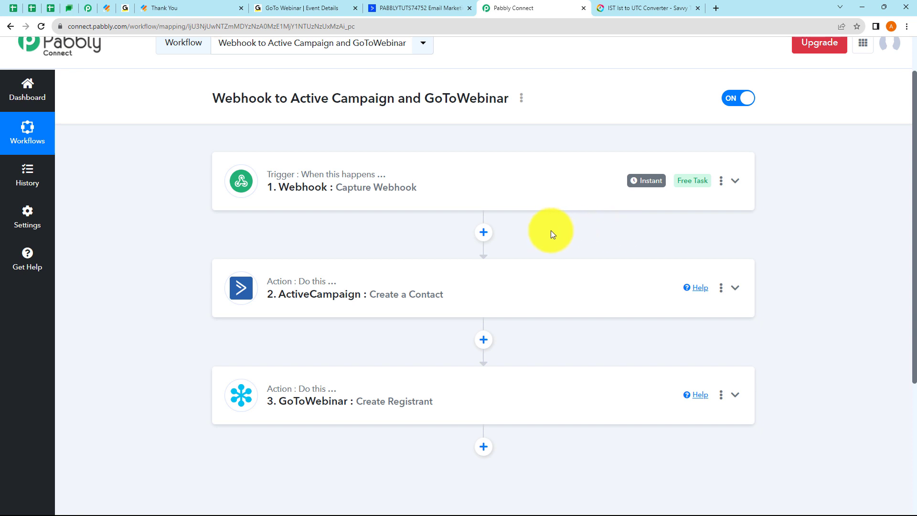